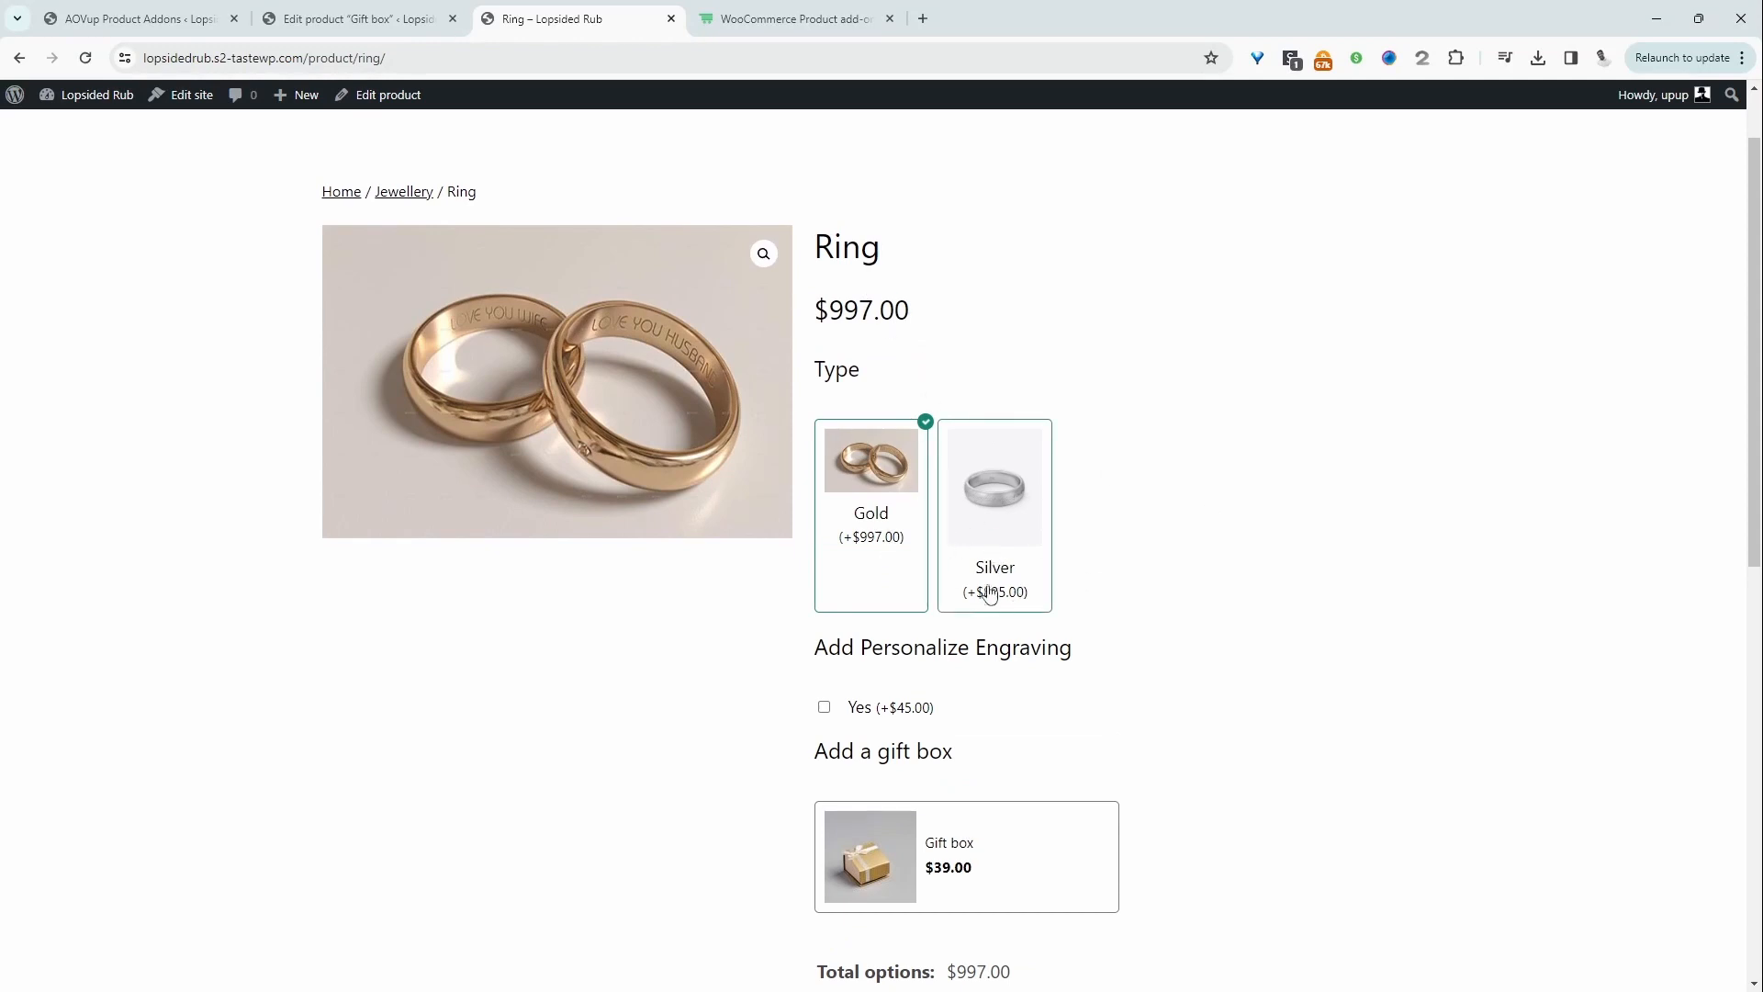
# - On the Ring product page, check the price and enable the personalized engraving option with its text field
pyautogui.moveTo(914, 330); pyautogui.dragTo(850, 319)
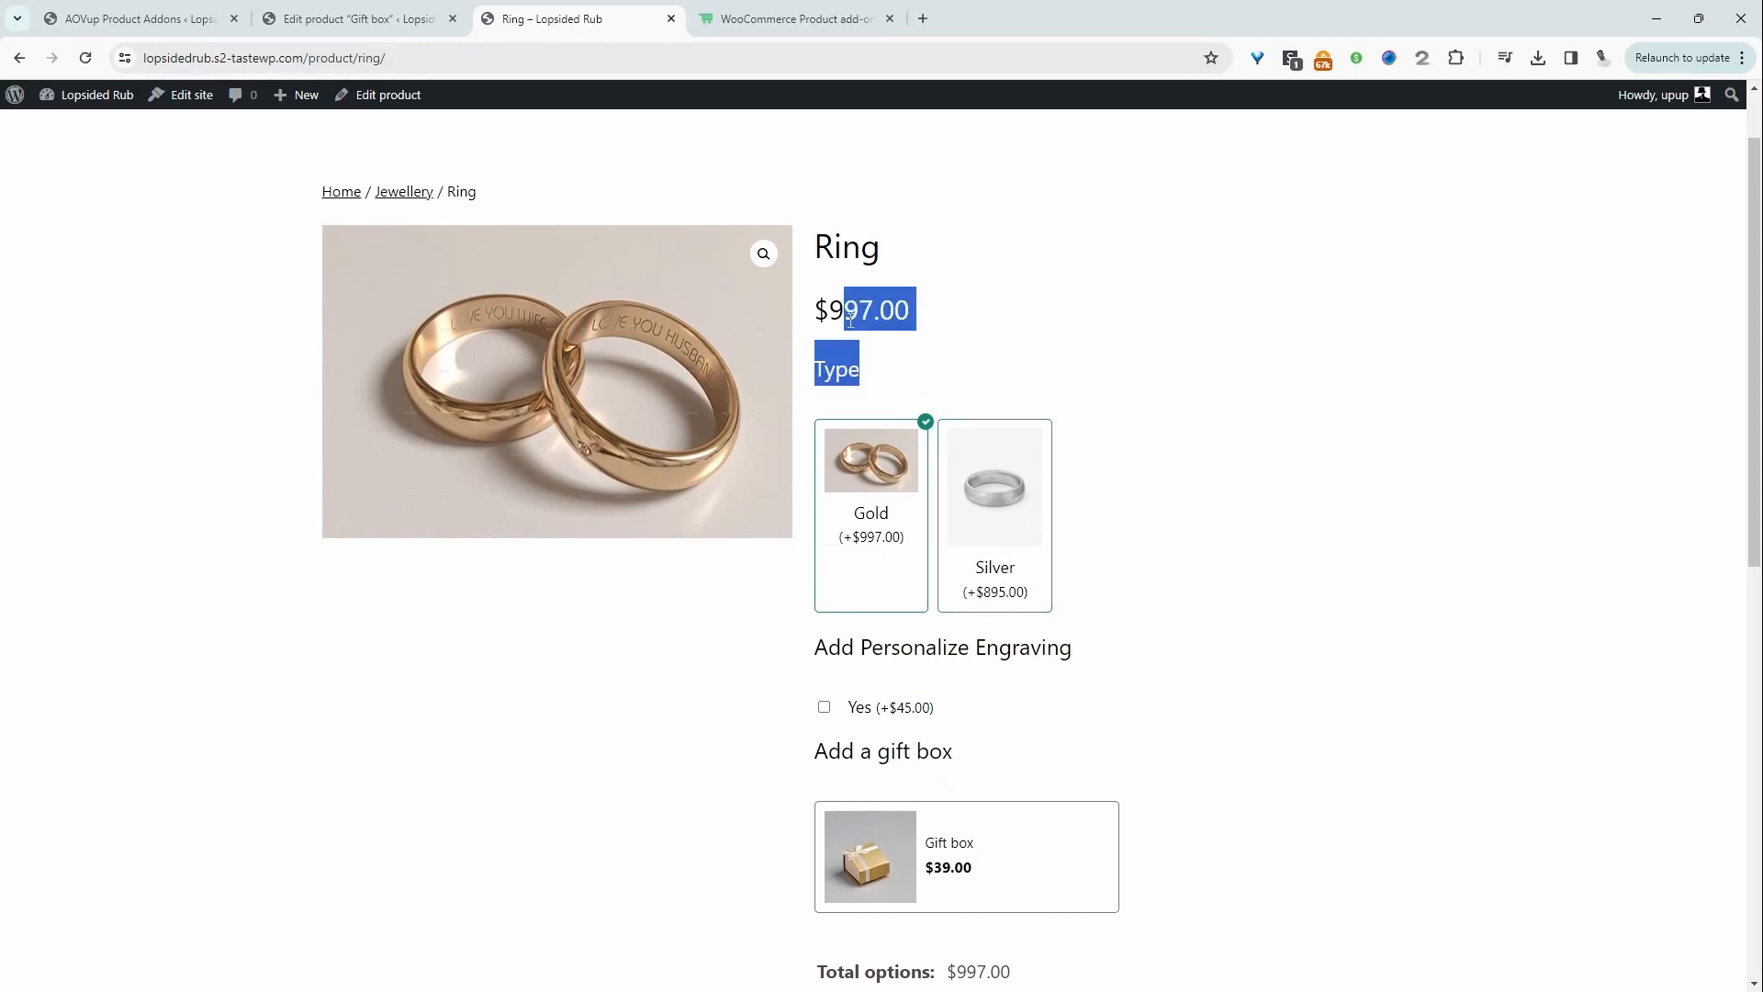
pyautogui.click(1095, 367)
pyautogui.scroll(-2, 1078, 436)
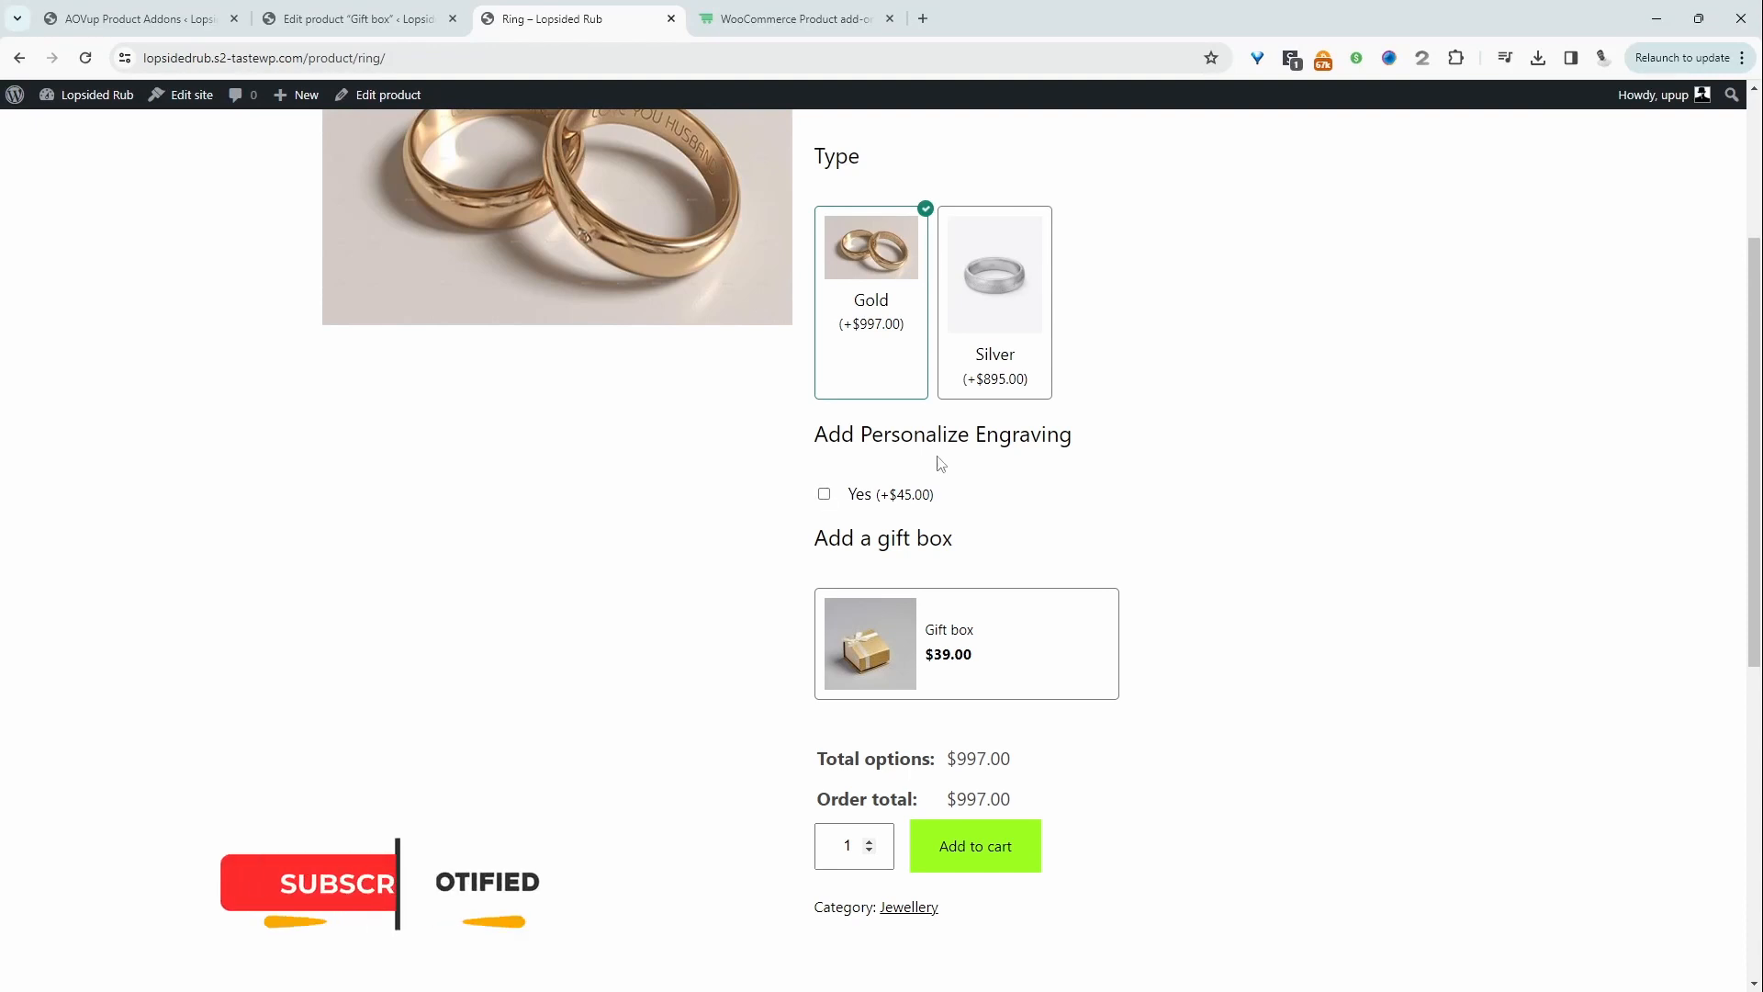
pyautogui.click(823, 493)
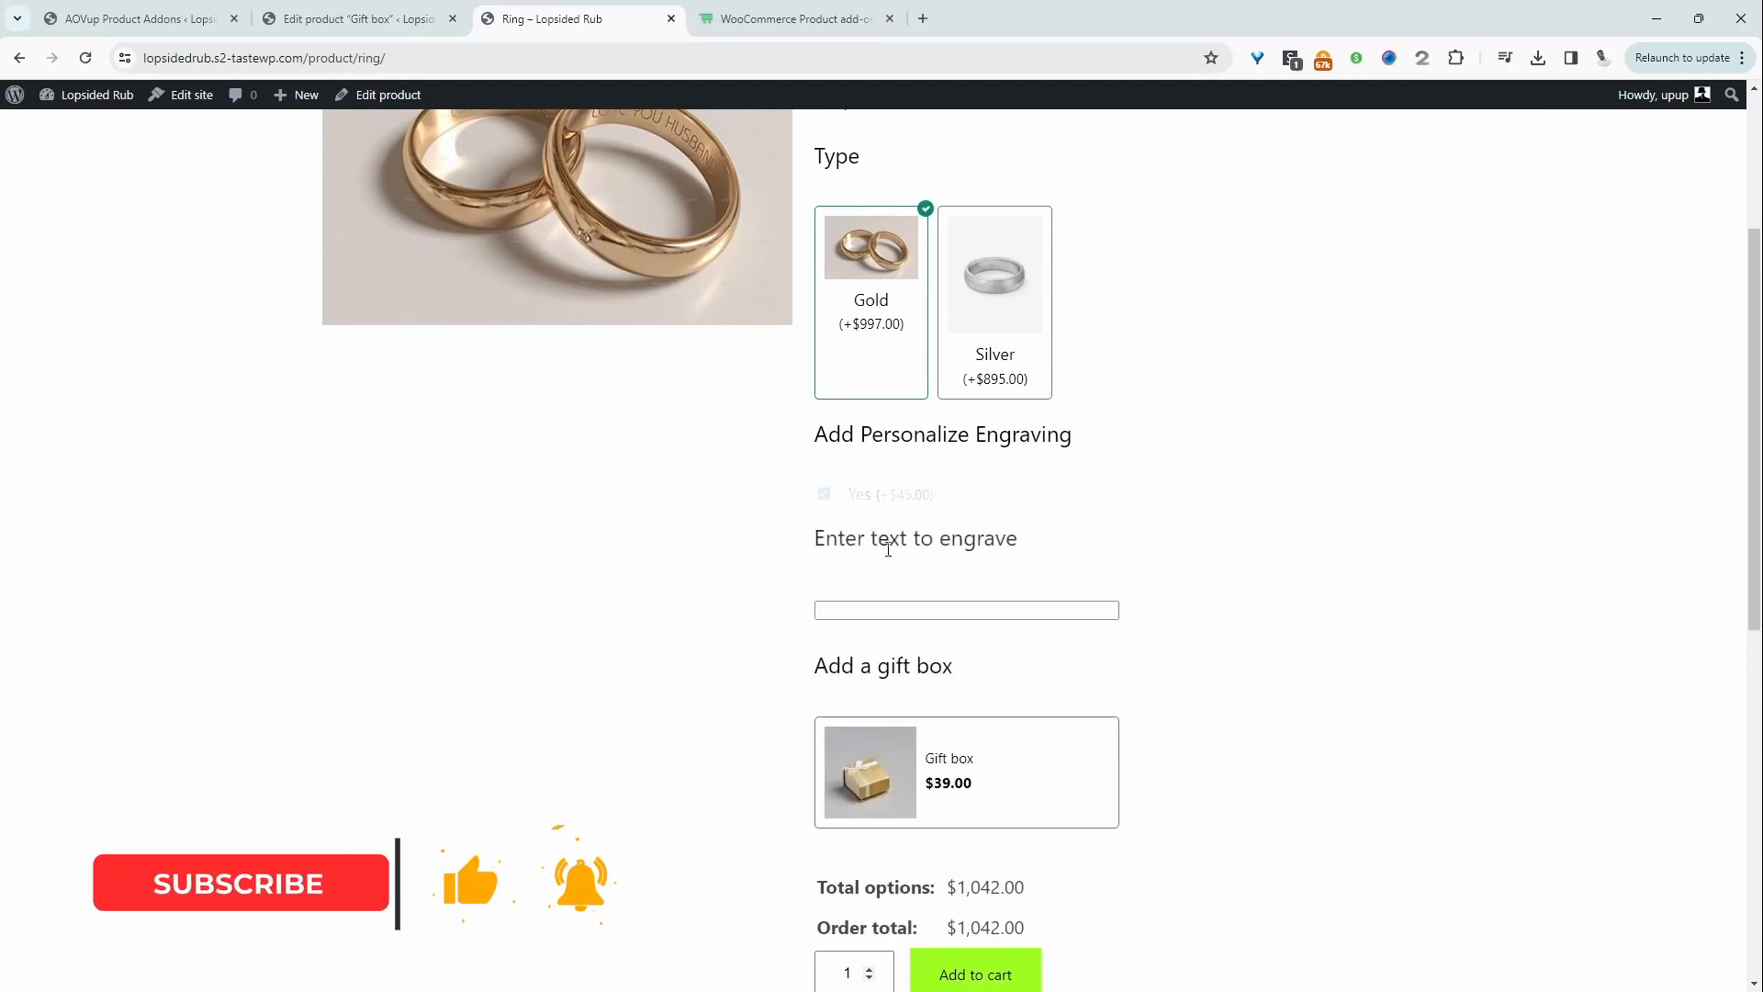
pyautogui.click(894, 609)
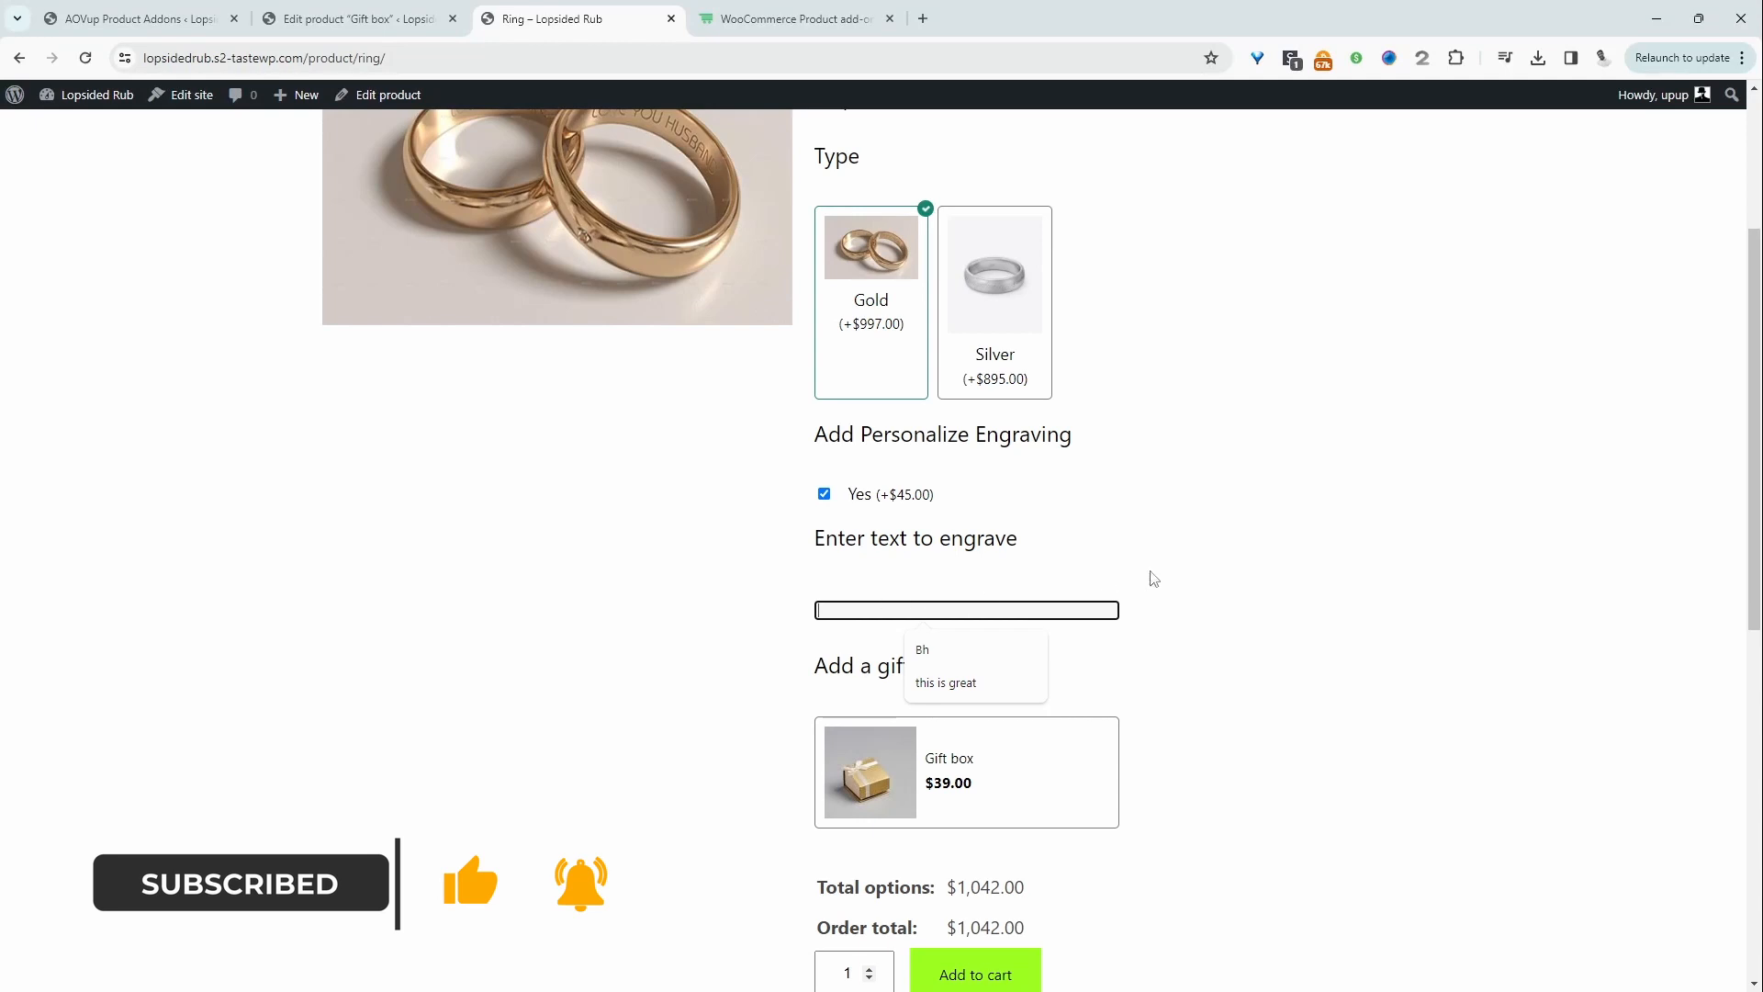
pyautogui.click(1251, 542)
# - Select the Gift box add-on for the ring, and switch to the WooCommerce Product add-ons page
pyautogui.scroll(-2, 1203, 548)
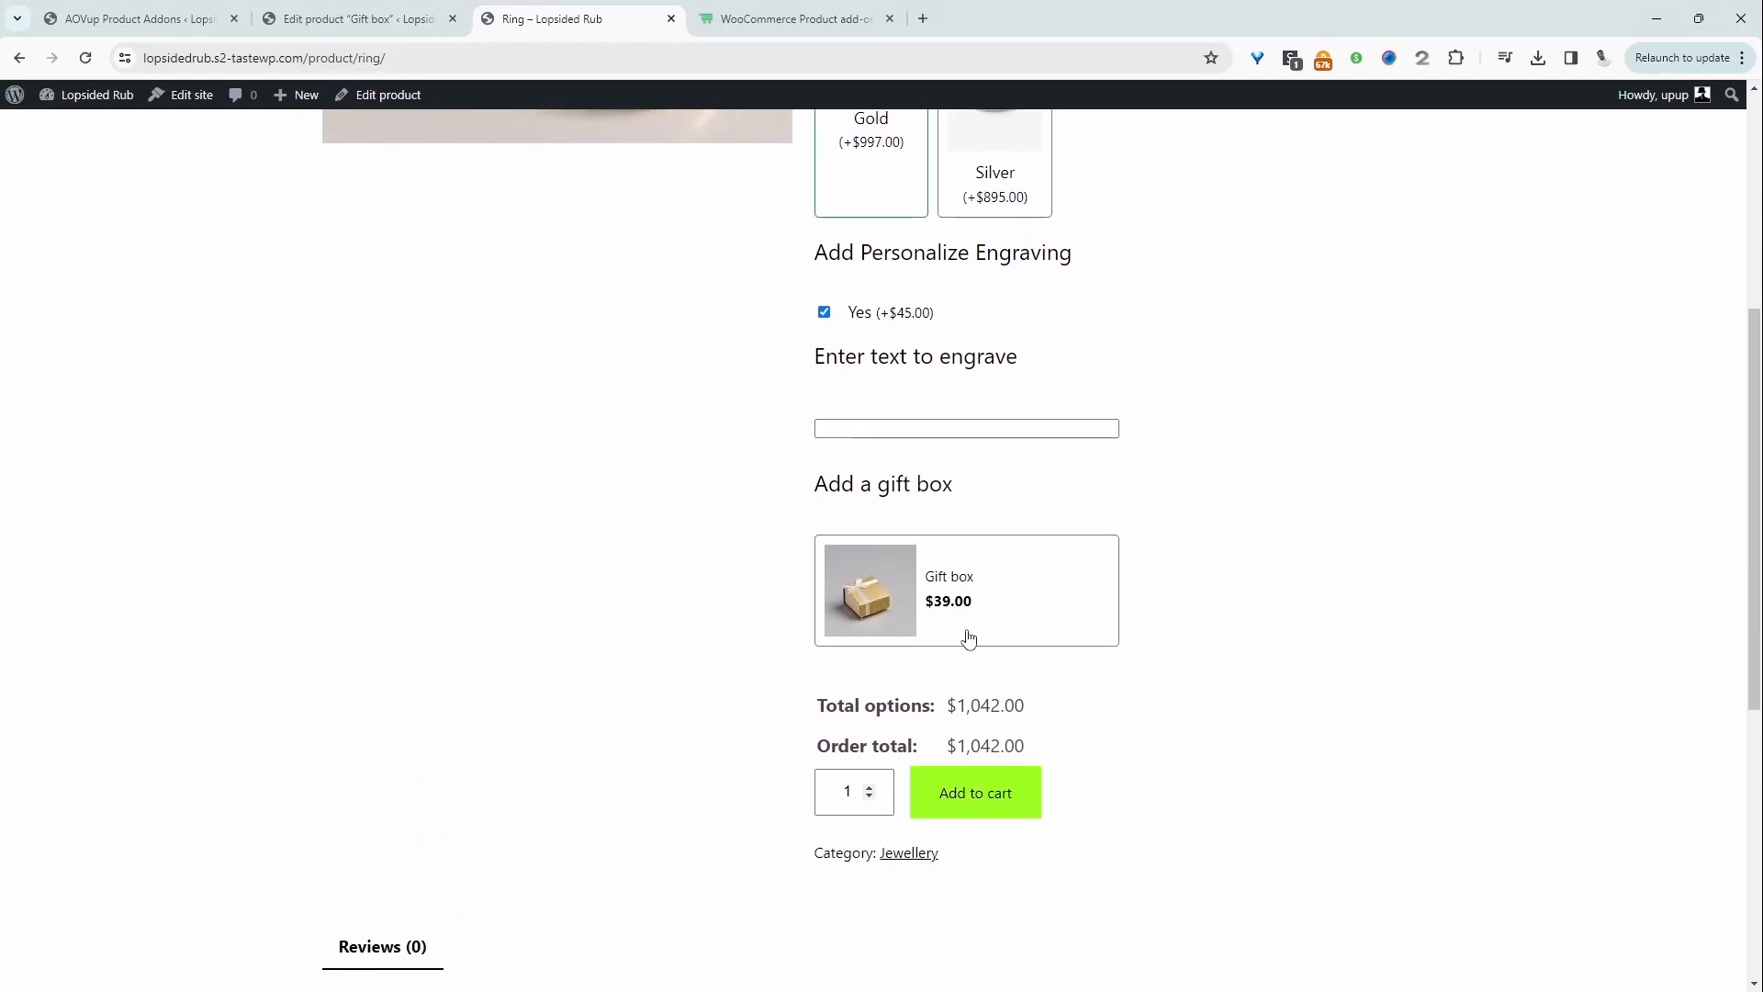
pyautogui.click(1006, 596)
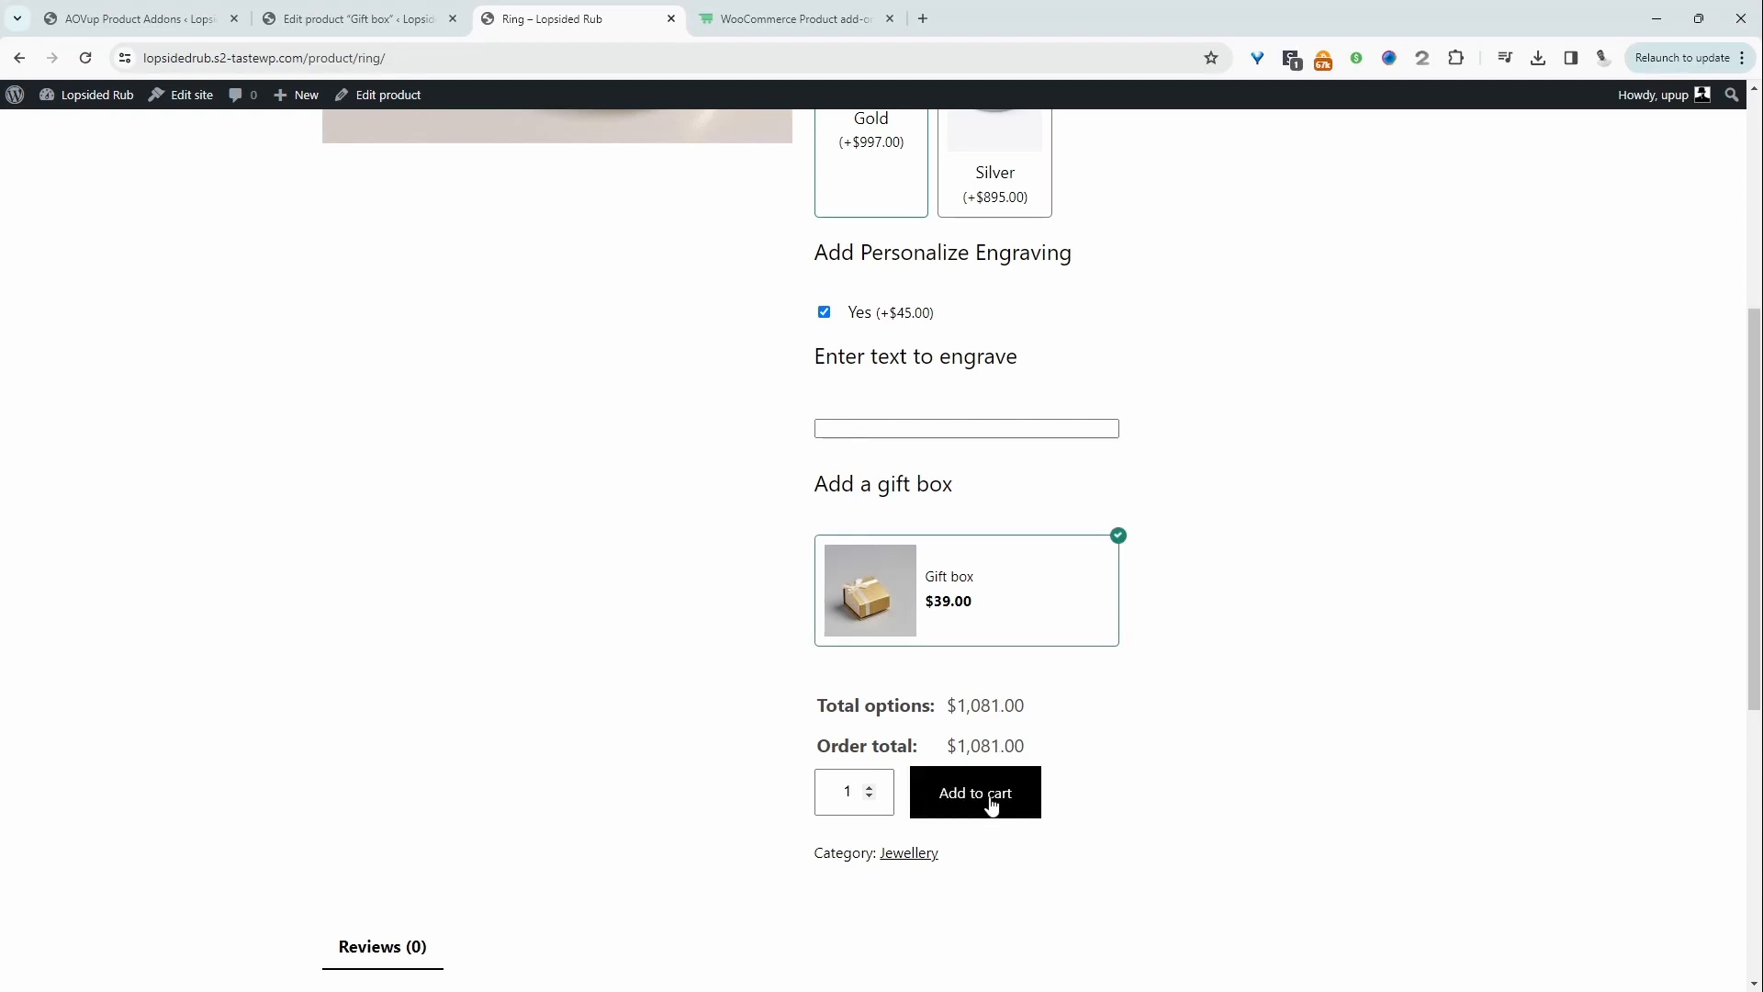
pyautogui.click(791, 18)
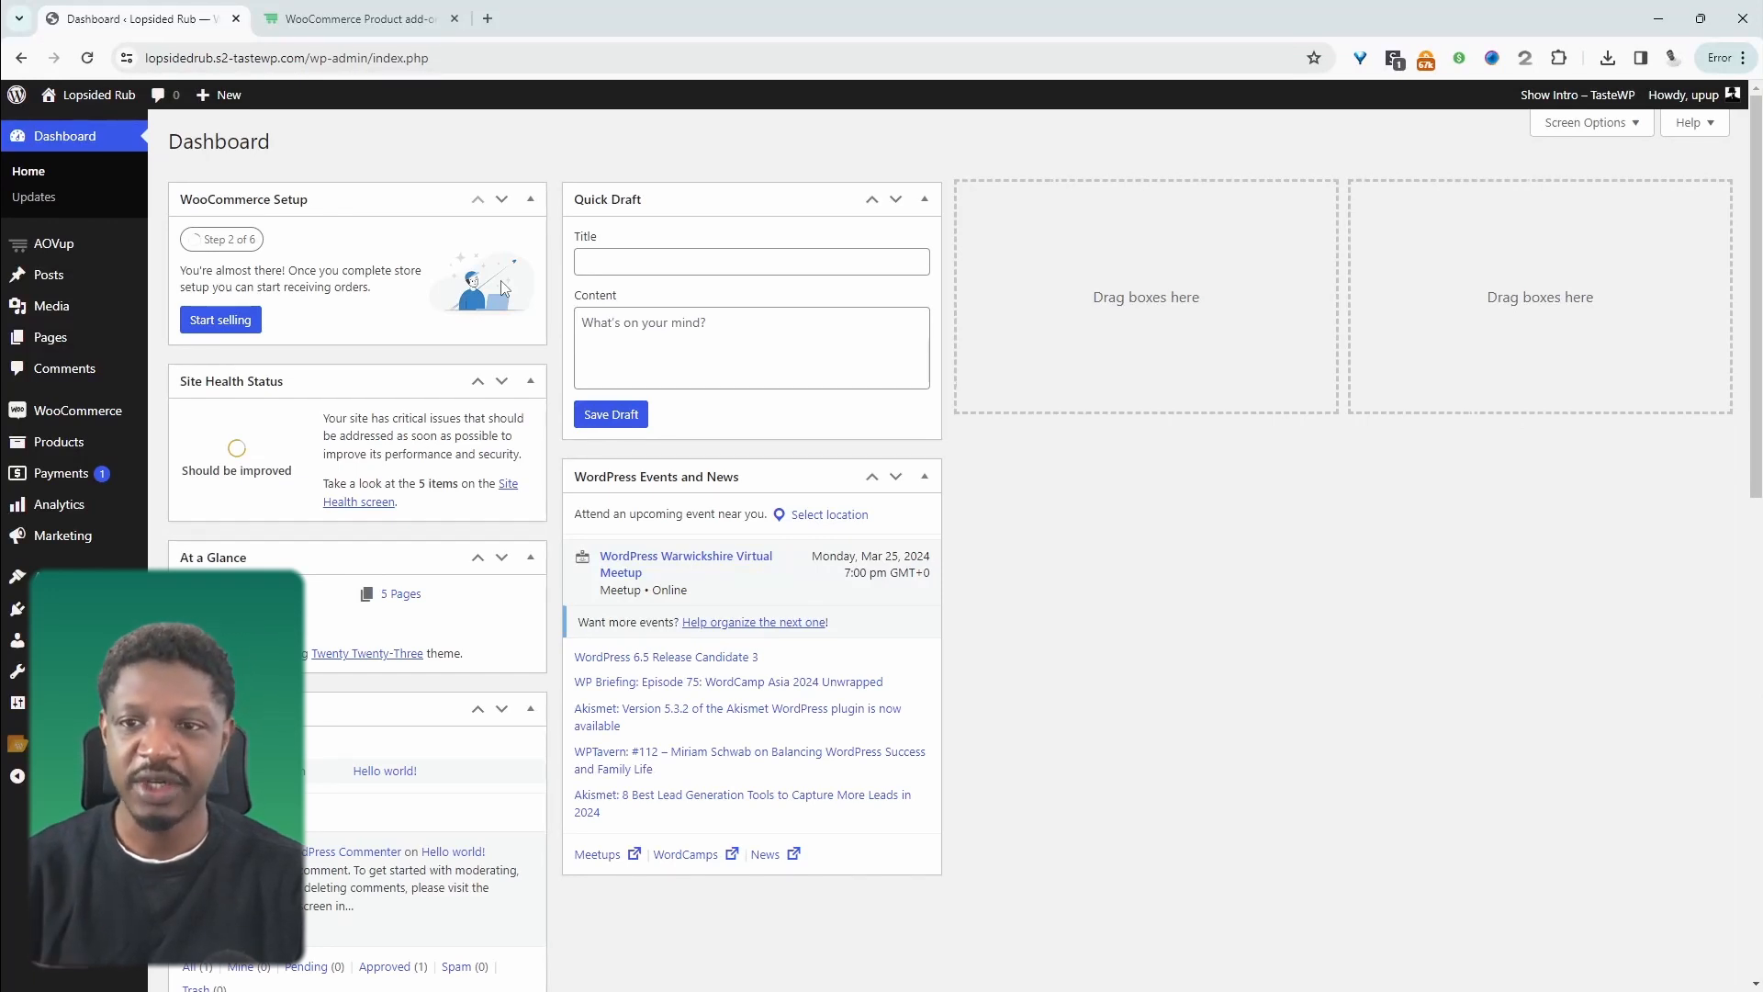
# - Create a new product named Ring and set the gold wedding rings picture as its product image
pyautogui.moveTo(96, 454)
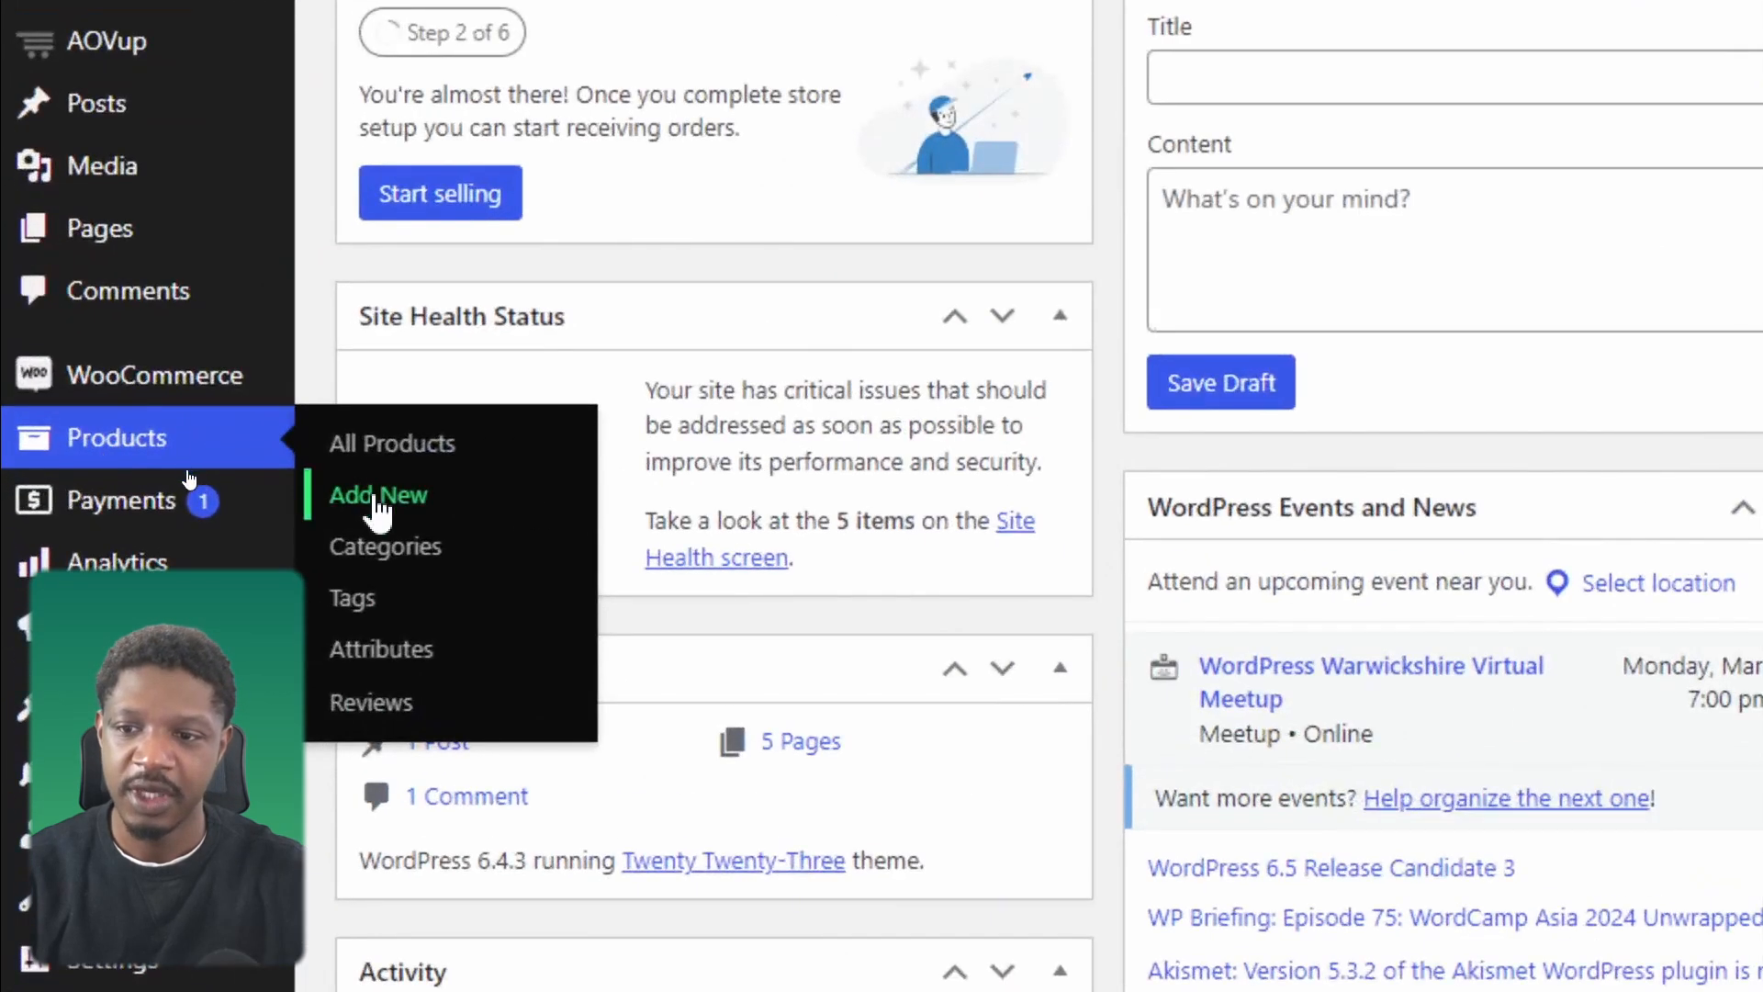
pyautogui.click(376, 497)
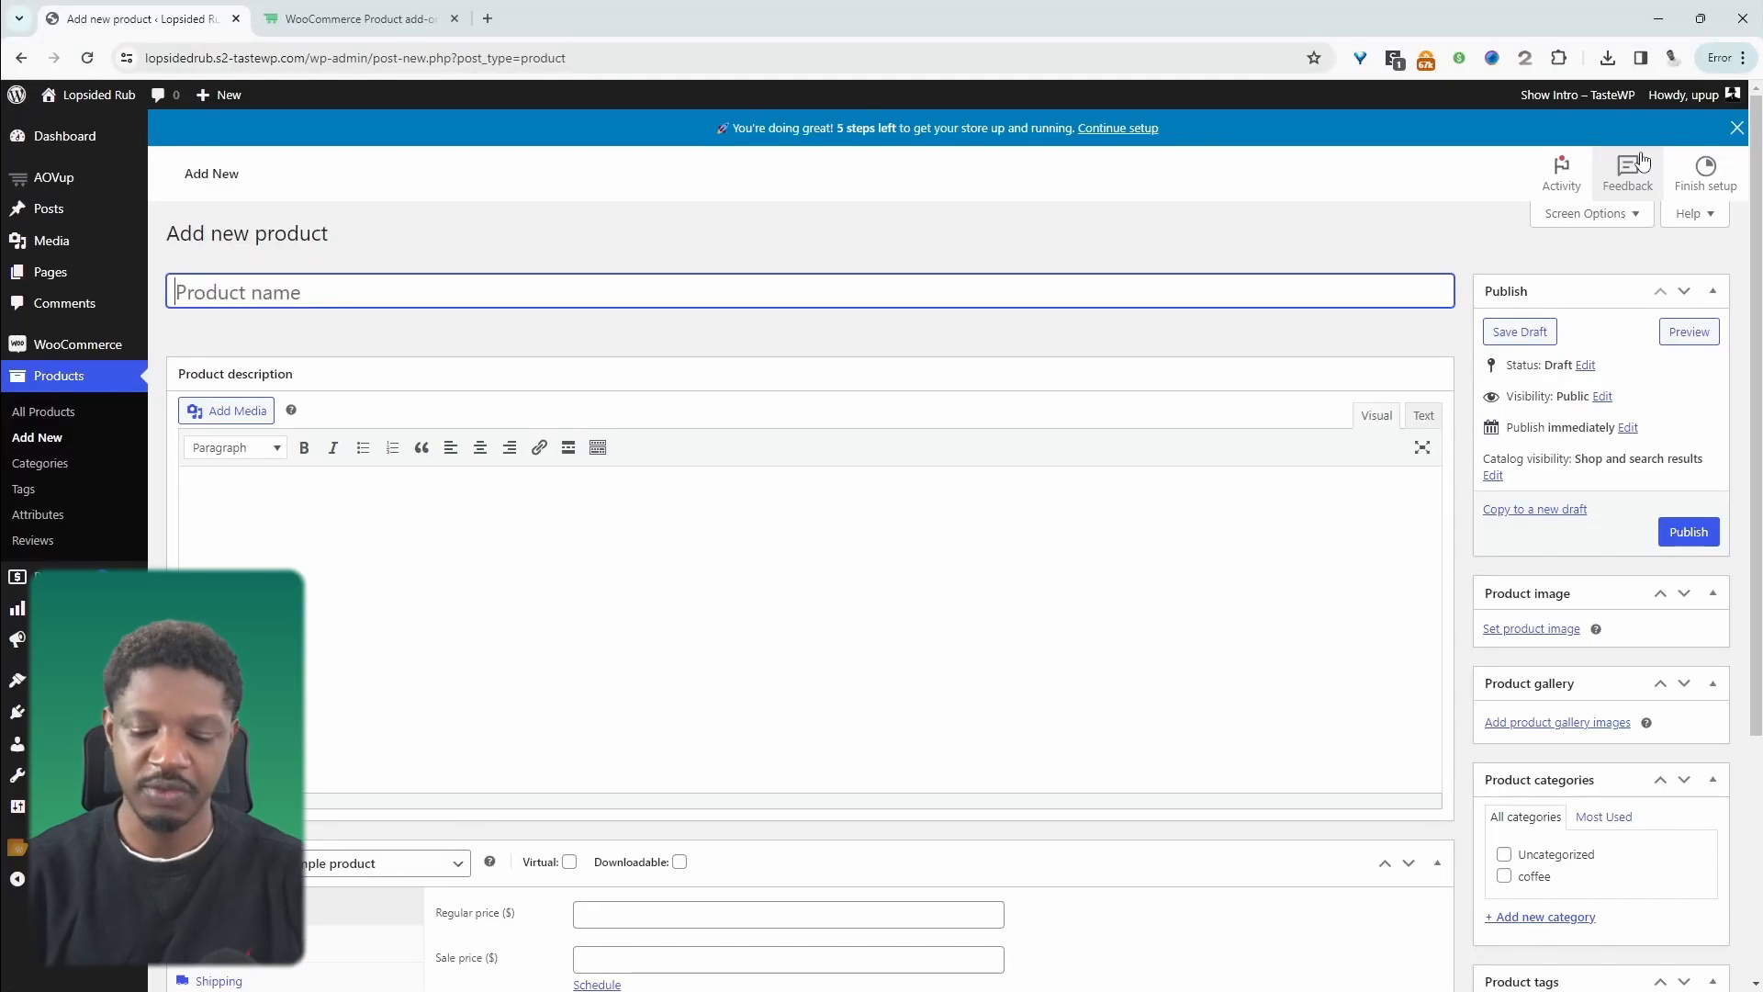
pyautogui.write('Ring')
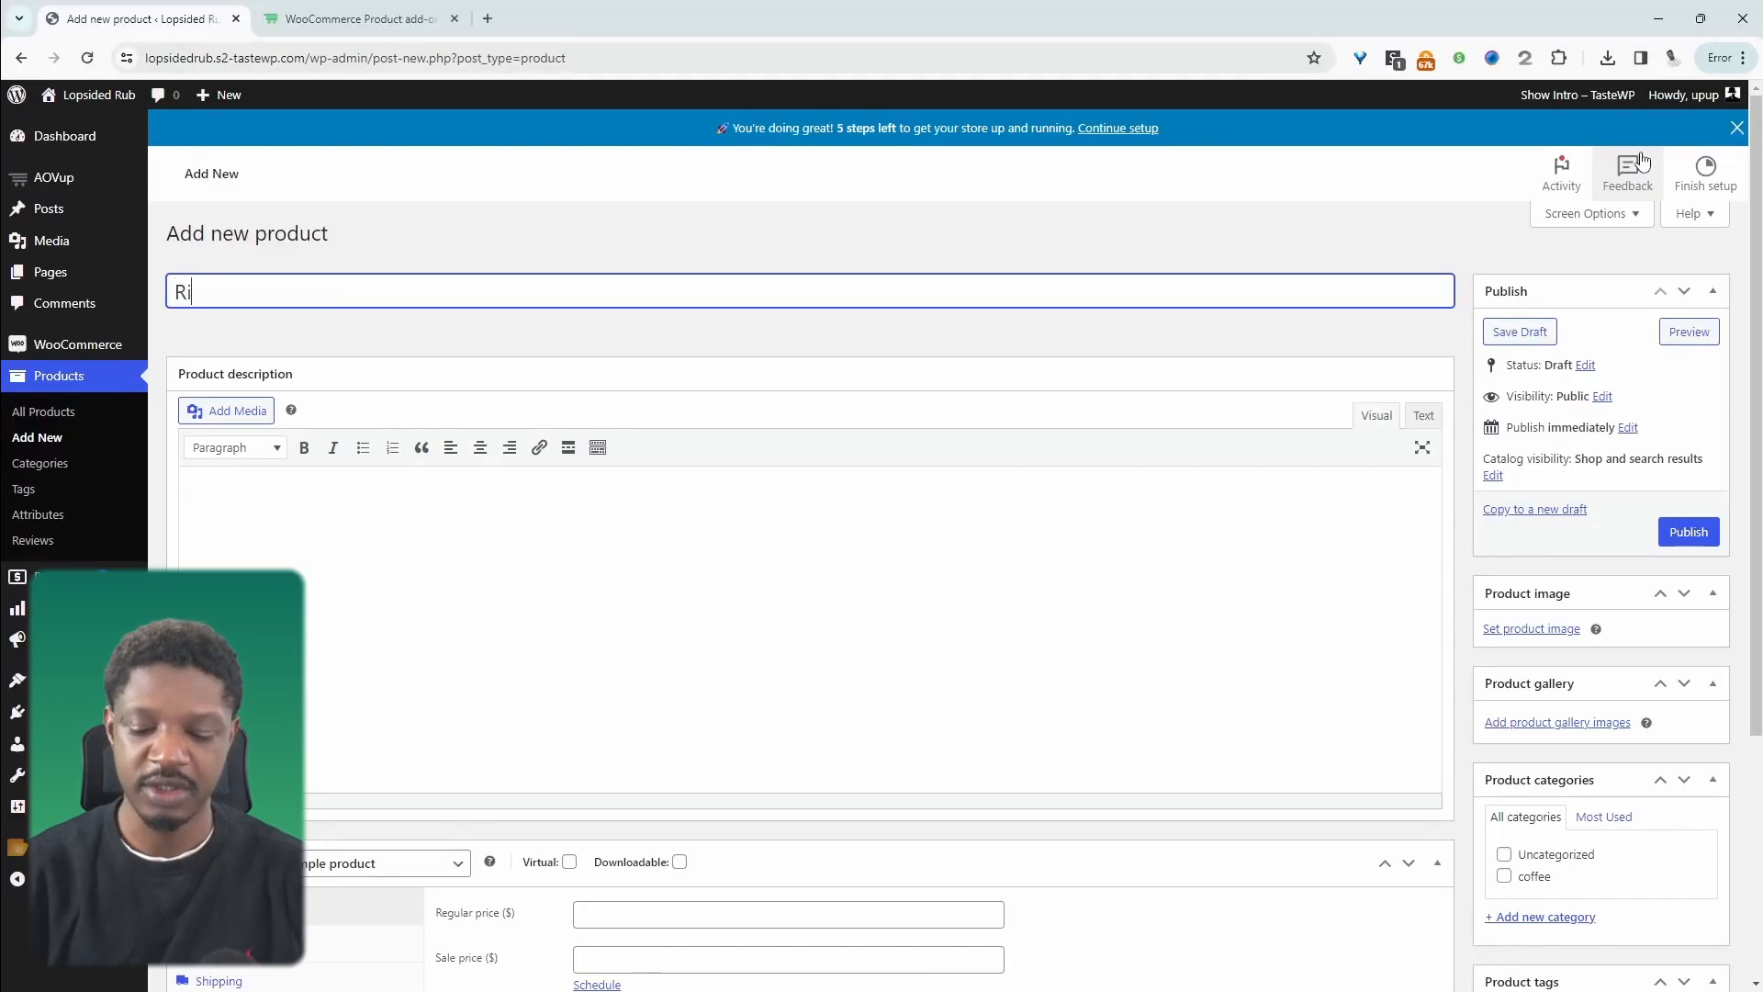
pyautogui.click(1531, 628)
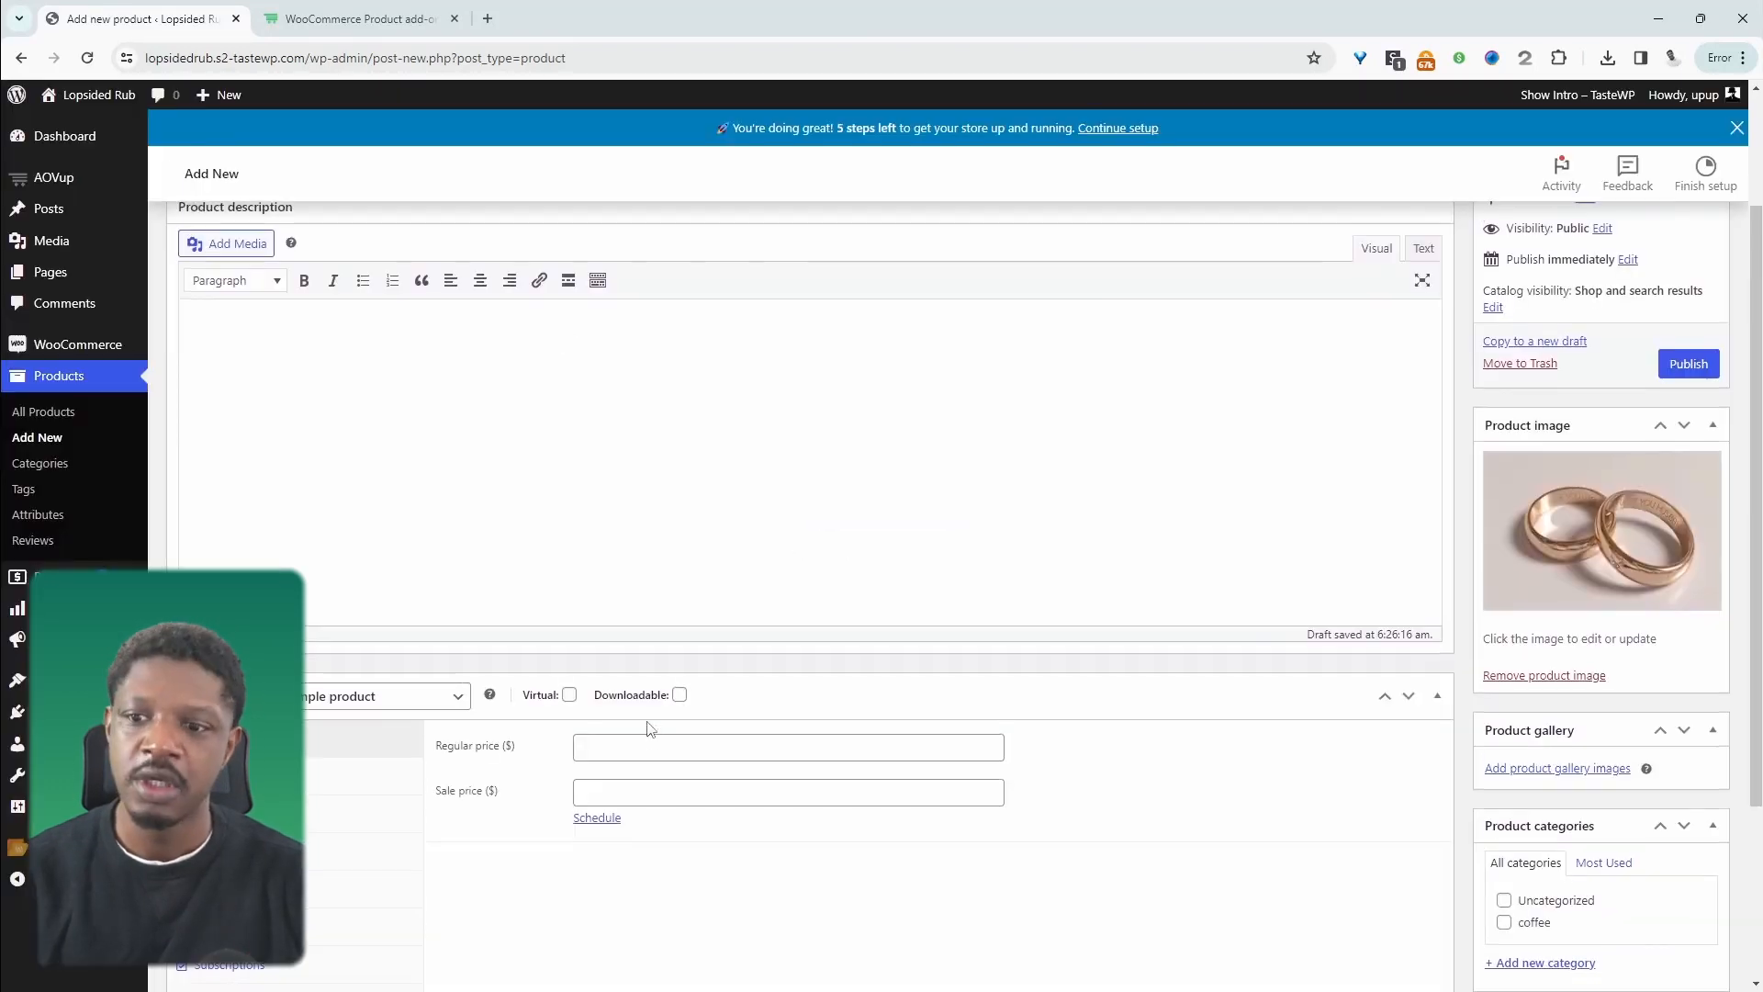
# - Set the Ring product's regular price to 0 and publish the product
pyautogui.click(648, 745)
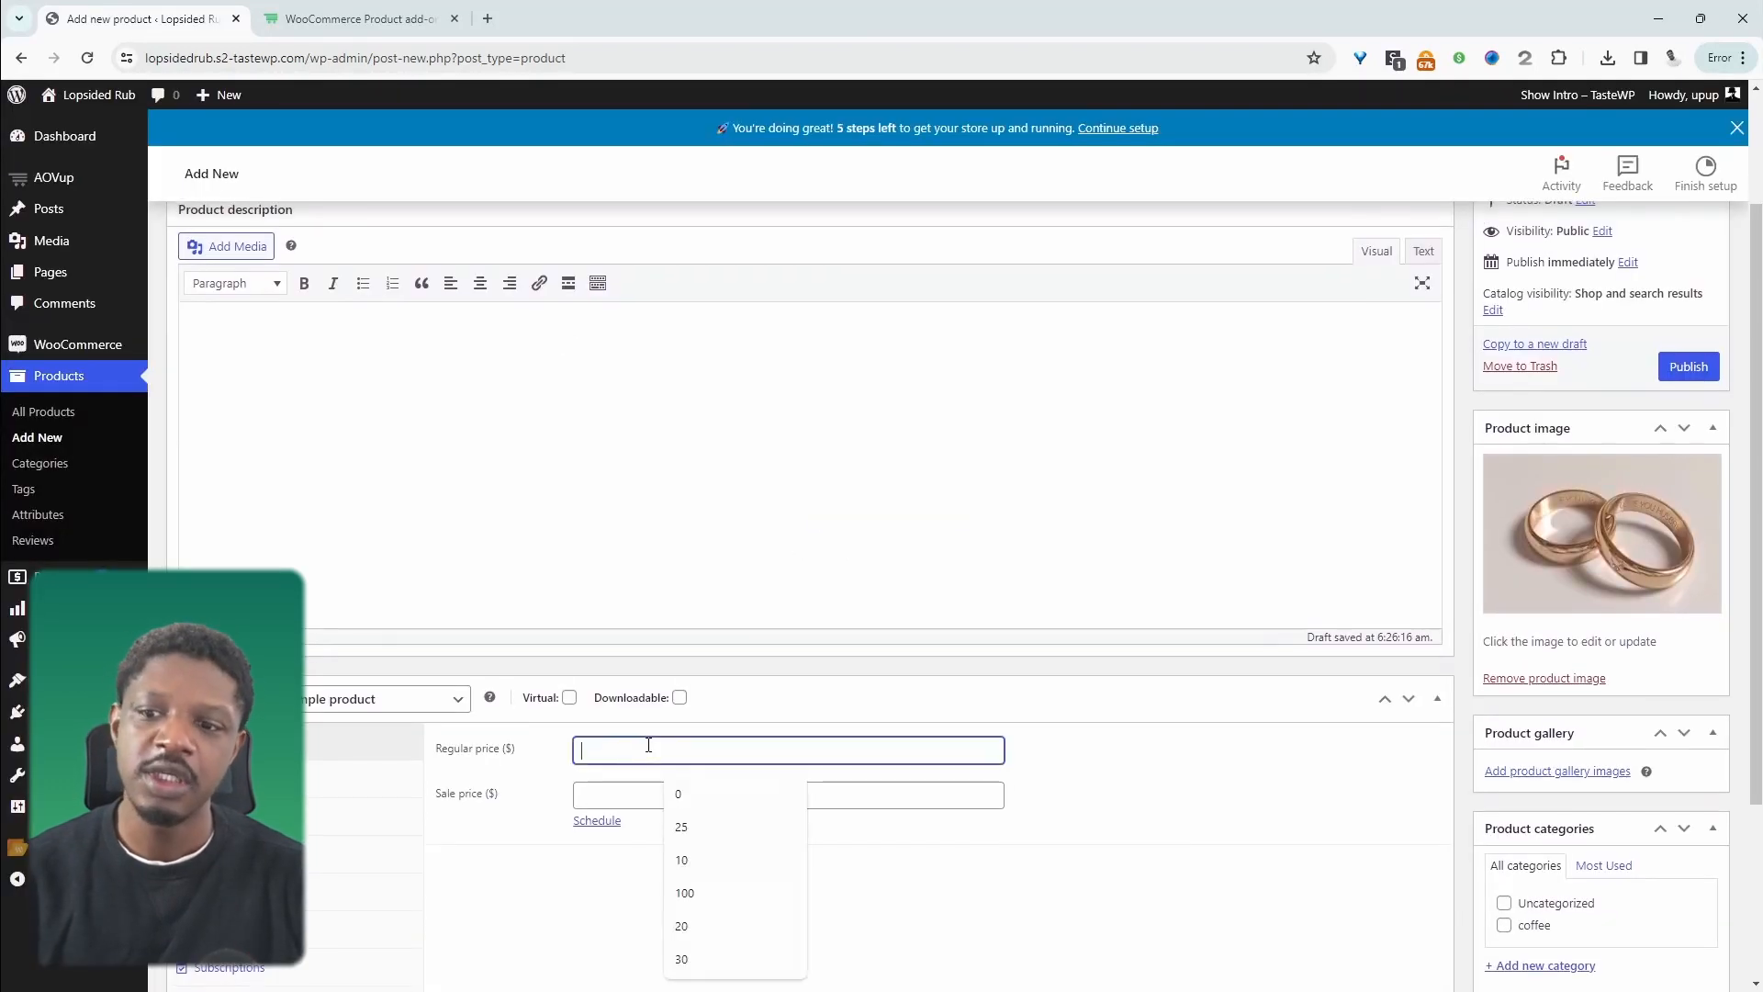
pyautogui.write('0')
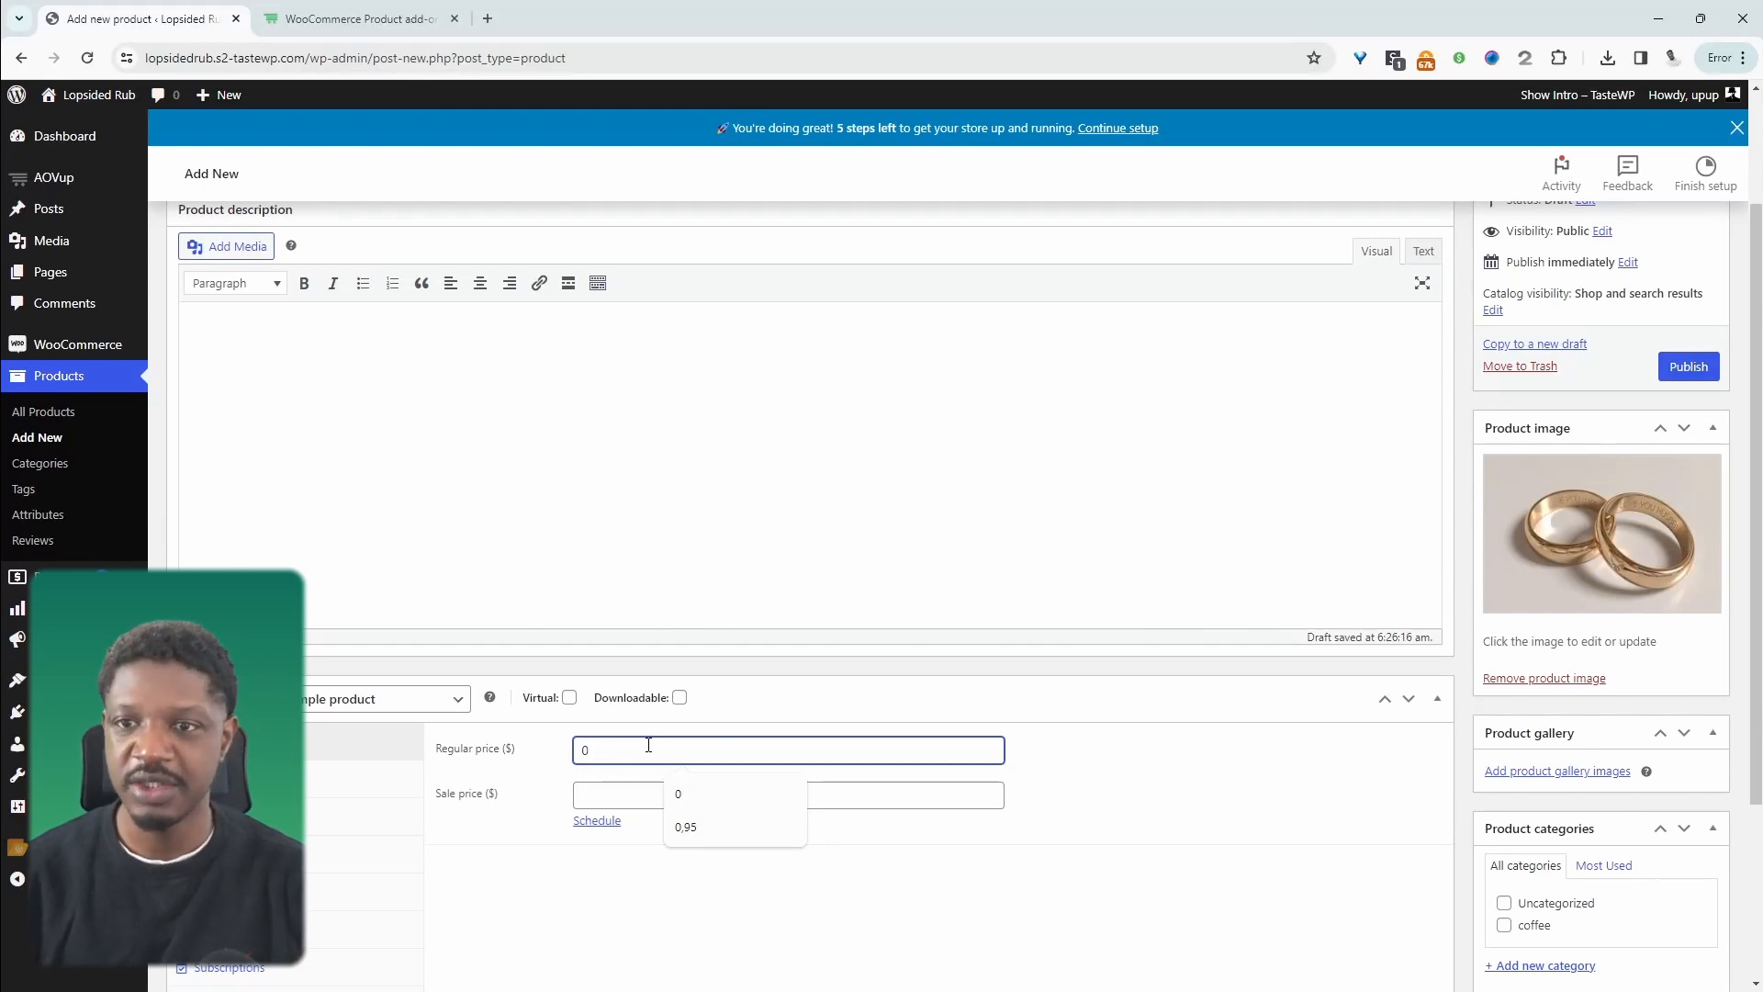
pyautogui.click(1137, 874)
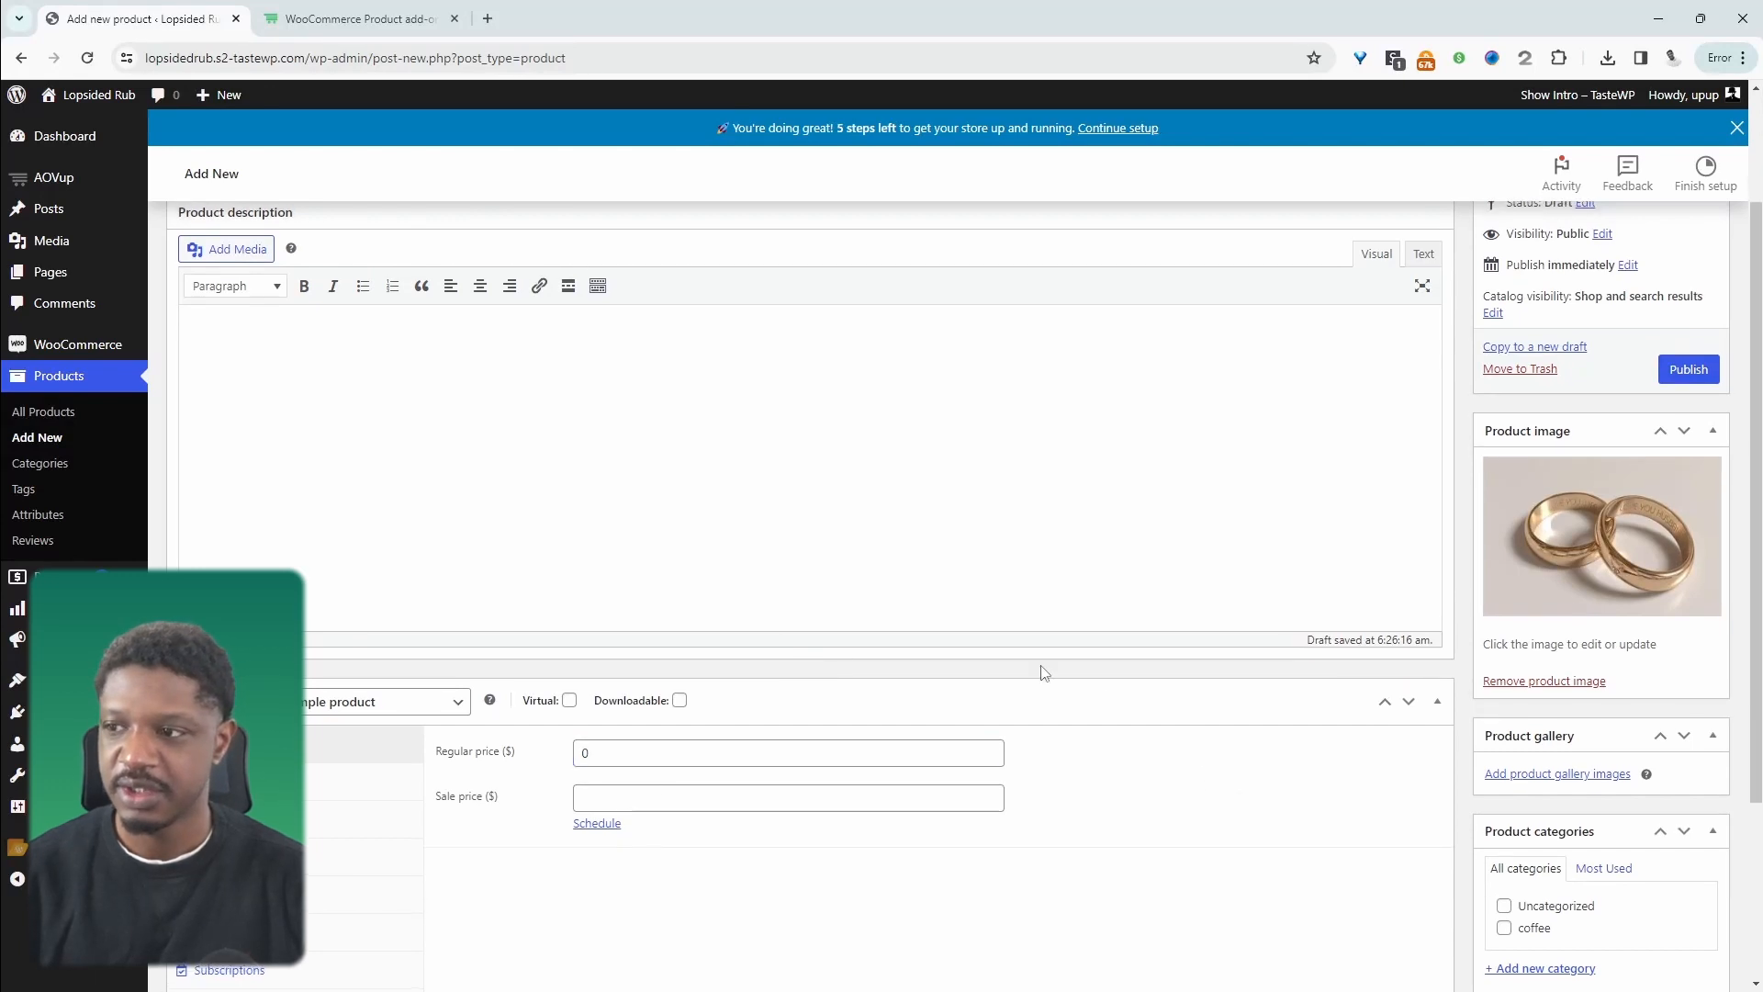
pyautogui.scroll(2, 1042, 669)
pyautogui.click(1689, 531)
pyautogui.scroll(-2, 1579, 597)
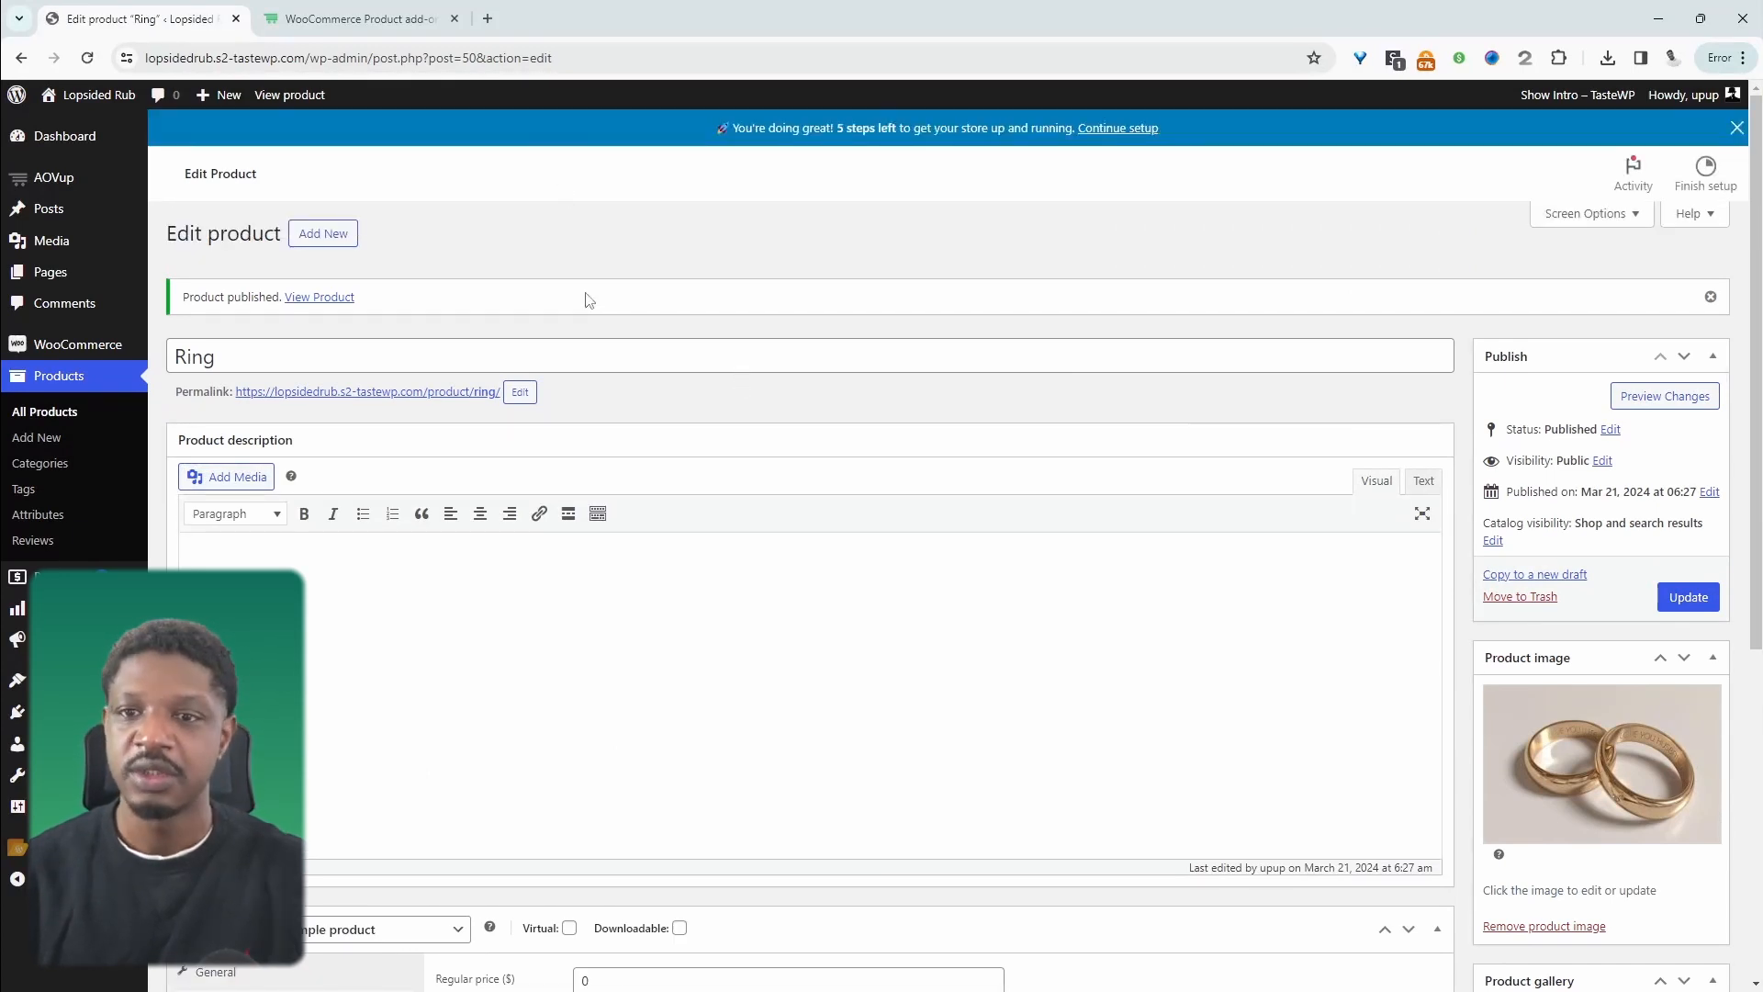
# - Create a new option set named ring in the AOVup Product Addons
pyautogui.moveTo(83, 175)
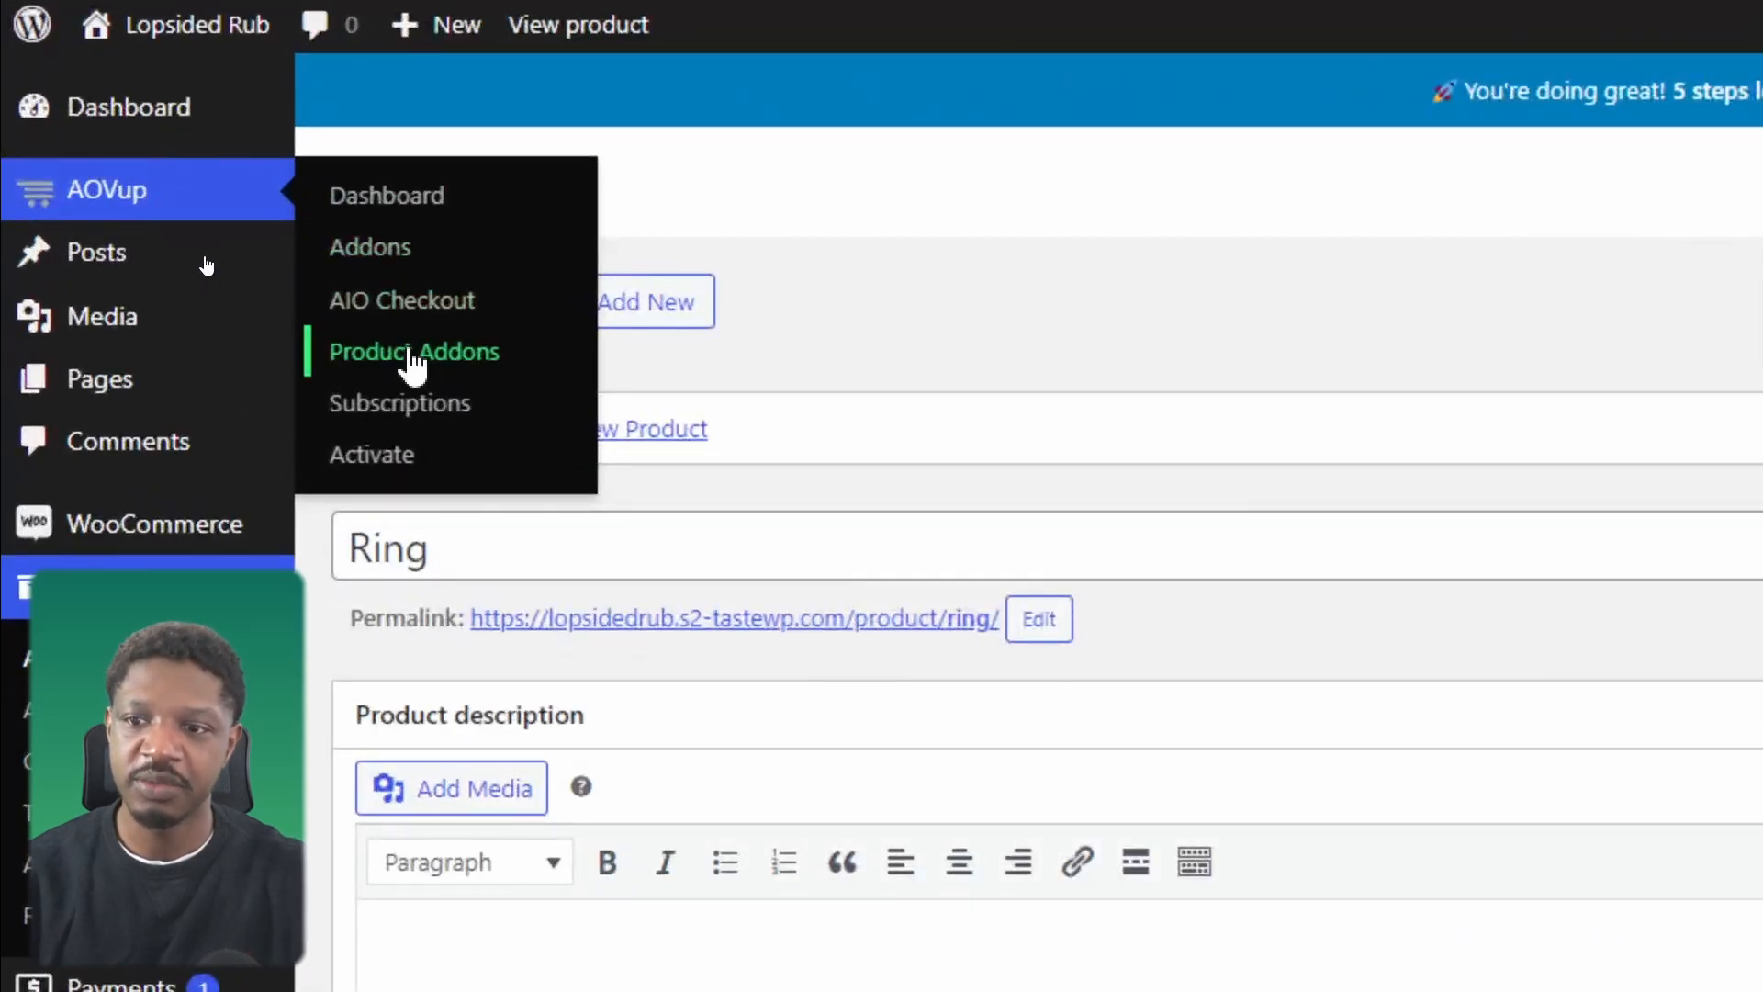
pyautogui.click(411, 353)
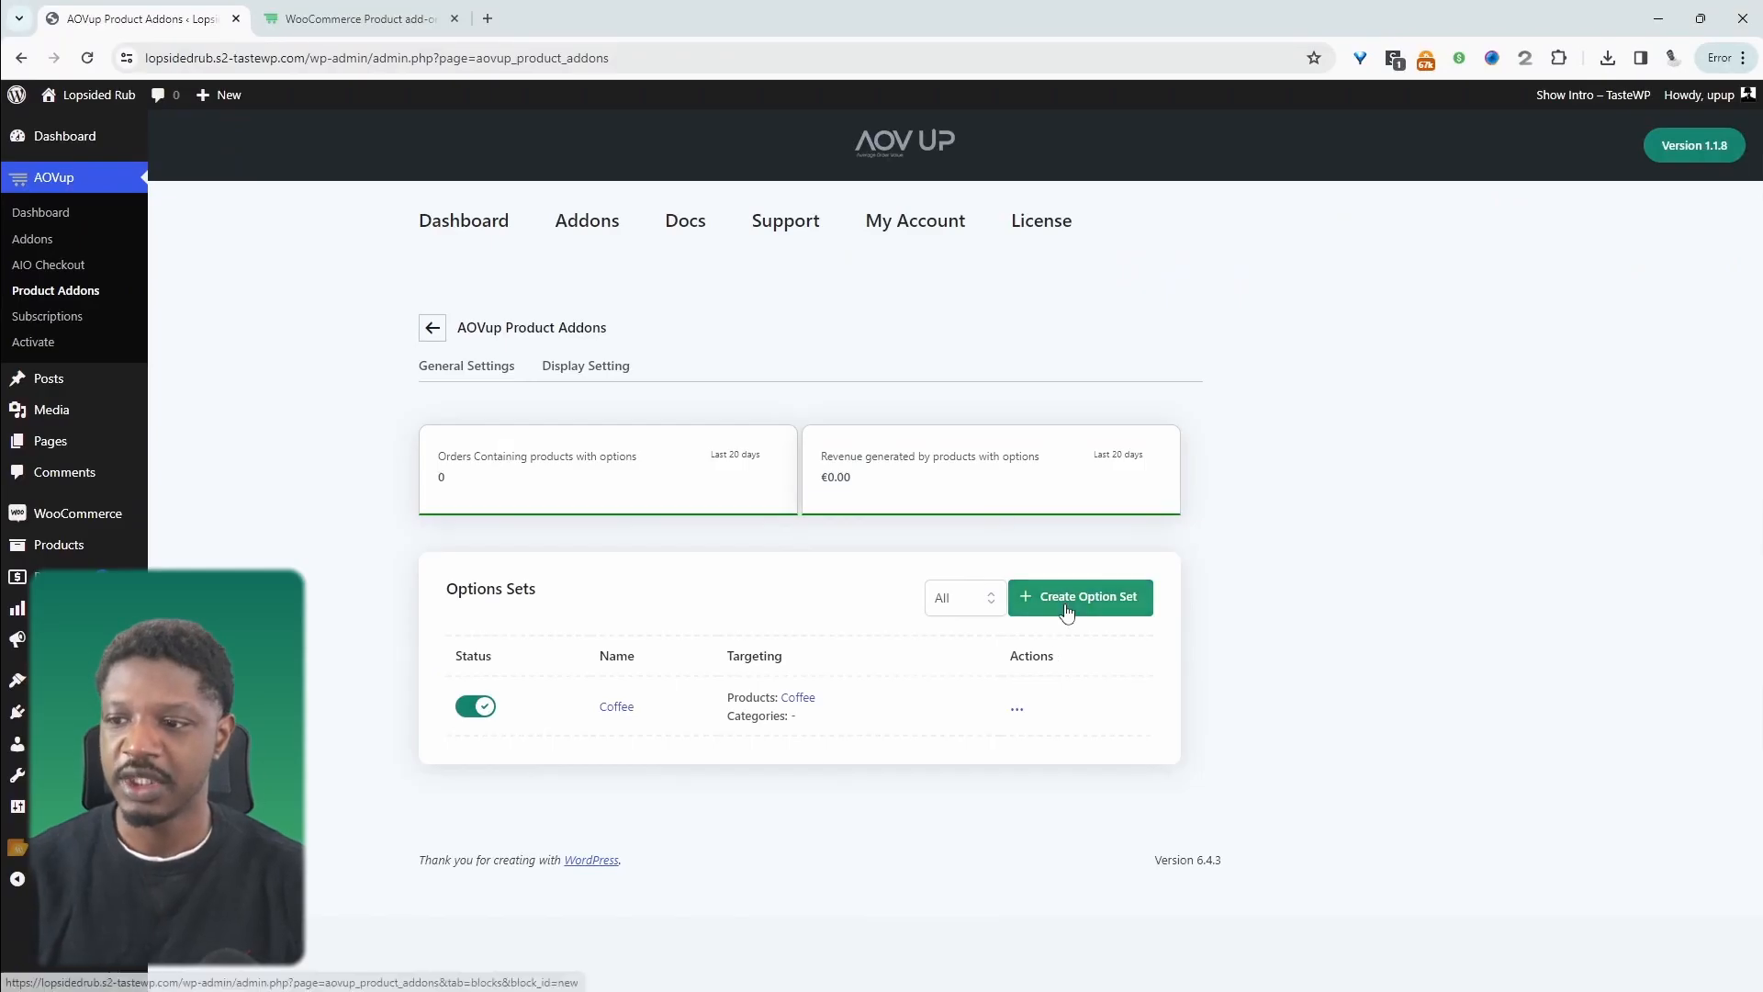
pyautogui.click(1067, 611)
pyautogui.click(548, 540)
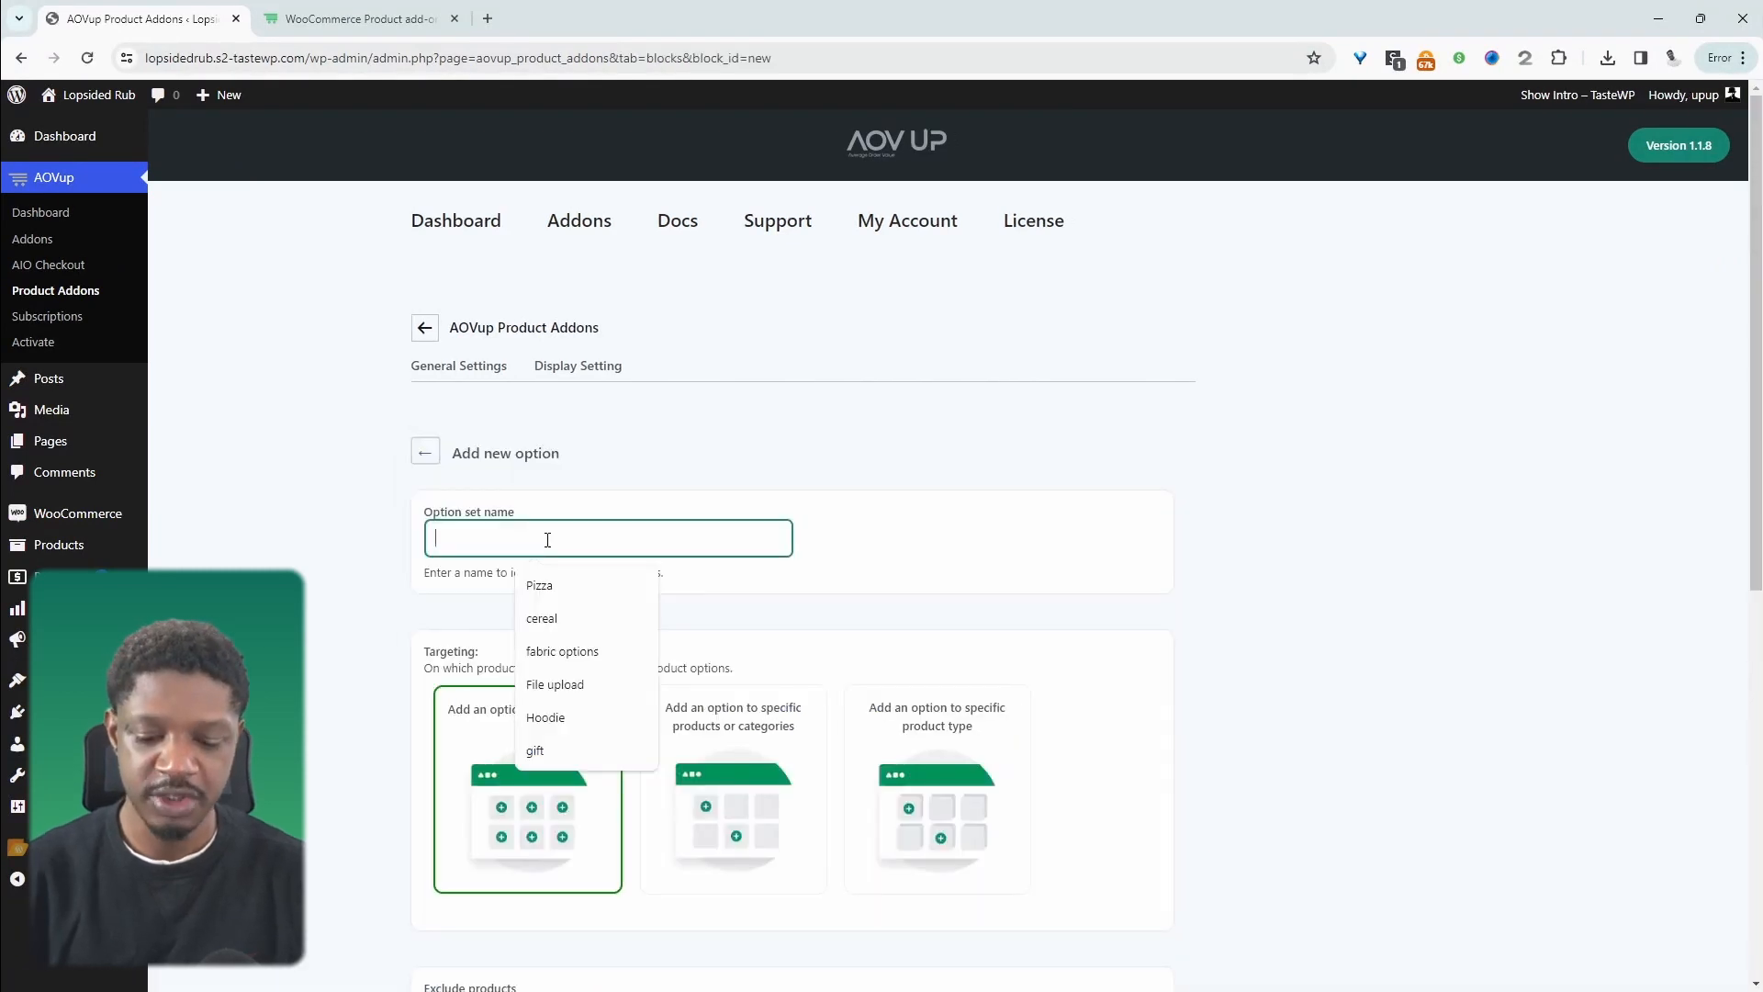
pyautogui.write('ring')
# - Target the option set to specific products or categories and show it in the Ring product
pyautogui.scroll(-3, 547, 585)
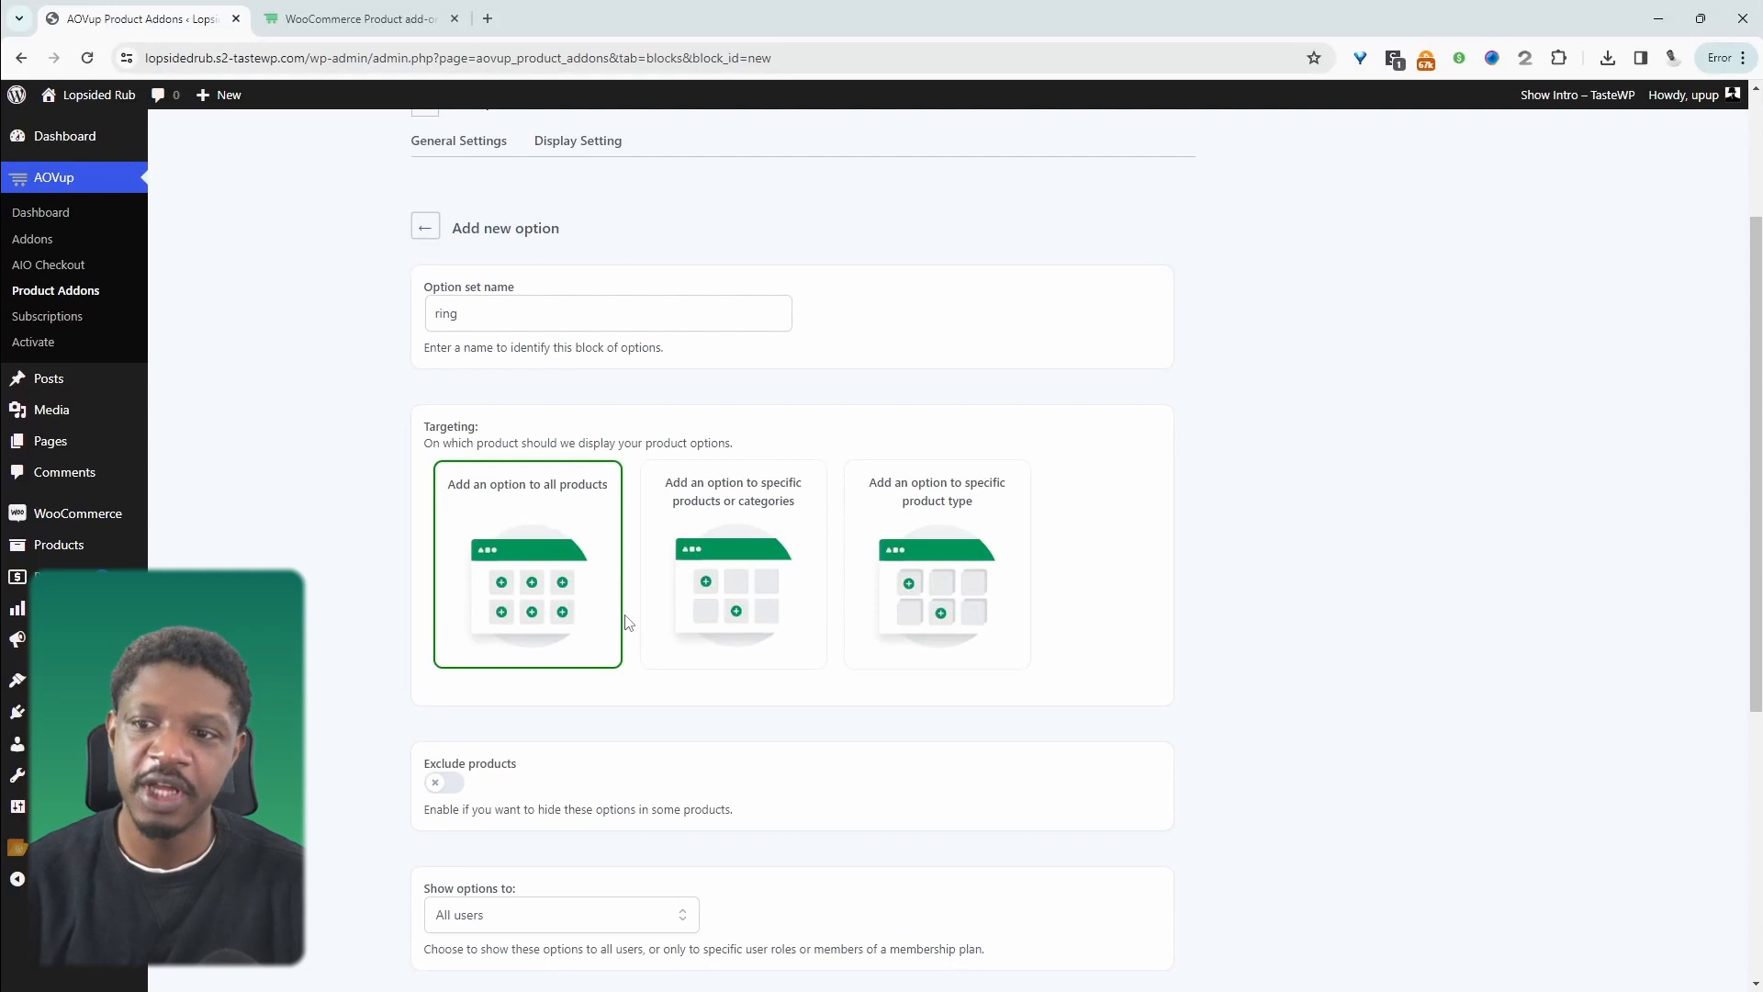
pyautogui.click(748, 525)
pyautogui.scroll(-2, 642, 597)
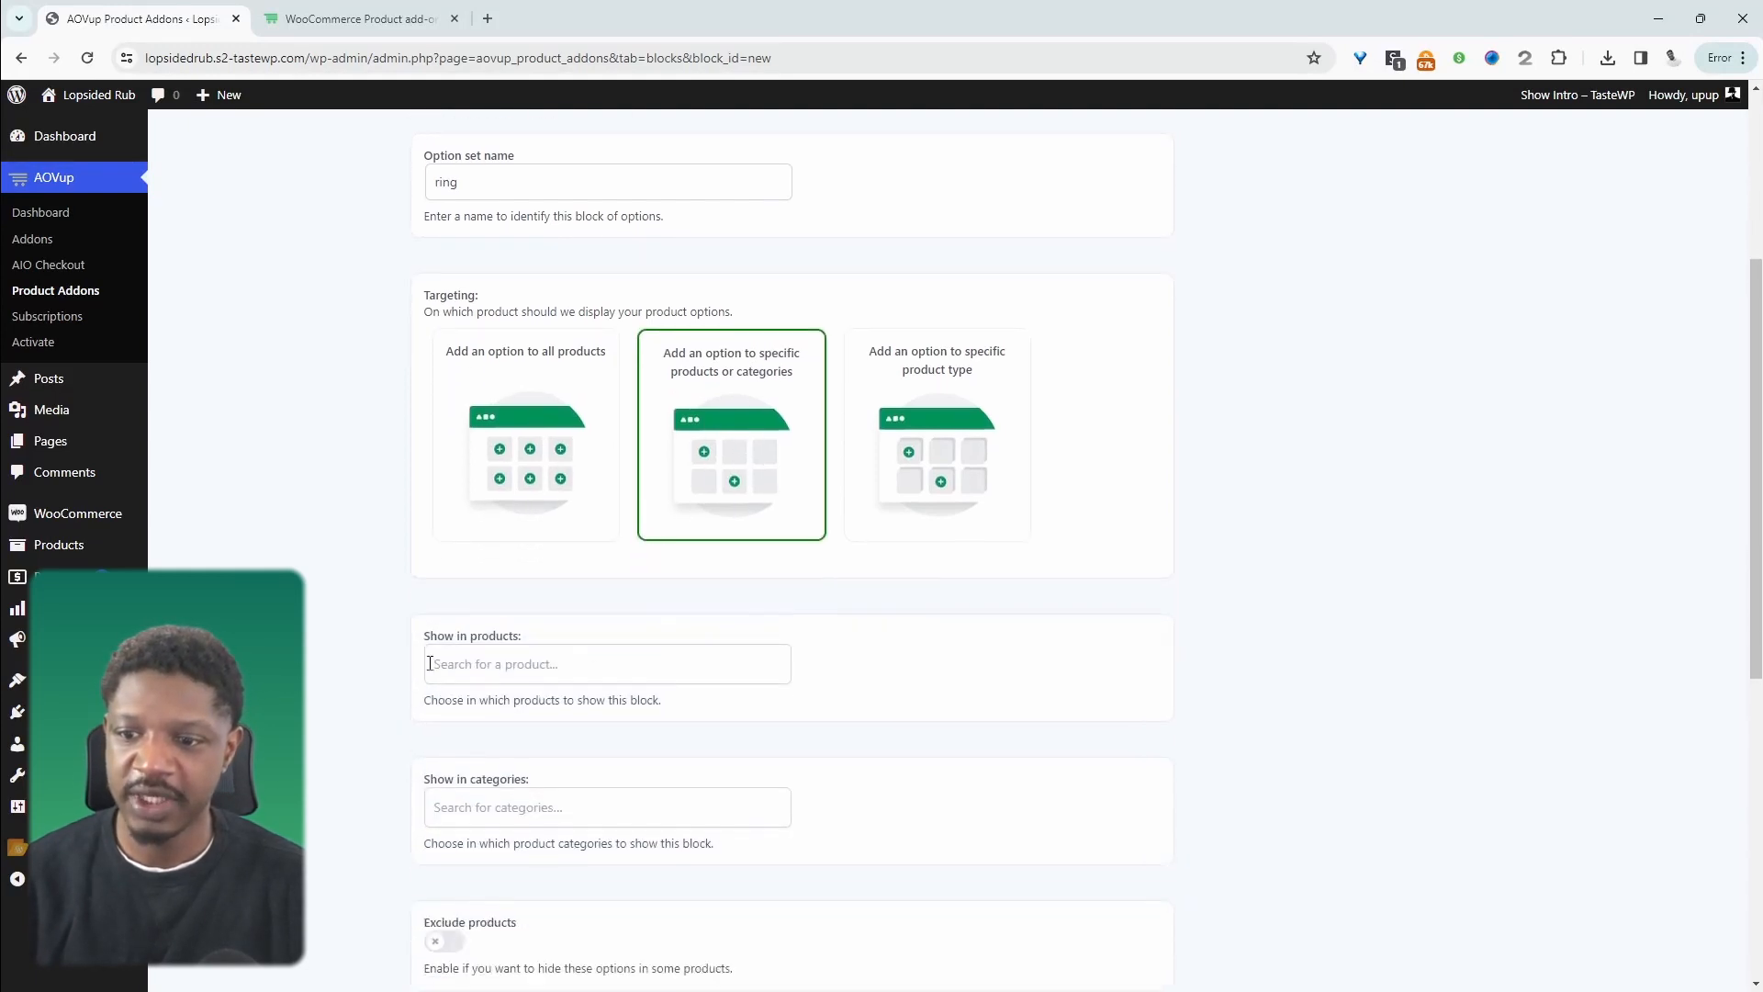
pyautogui.click(512, 642)
pyautogui.write('ring')
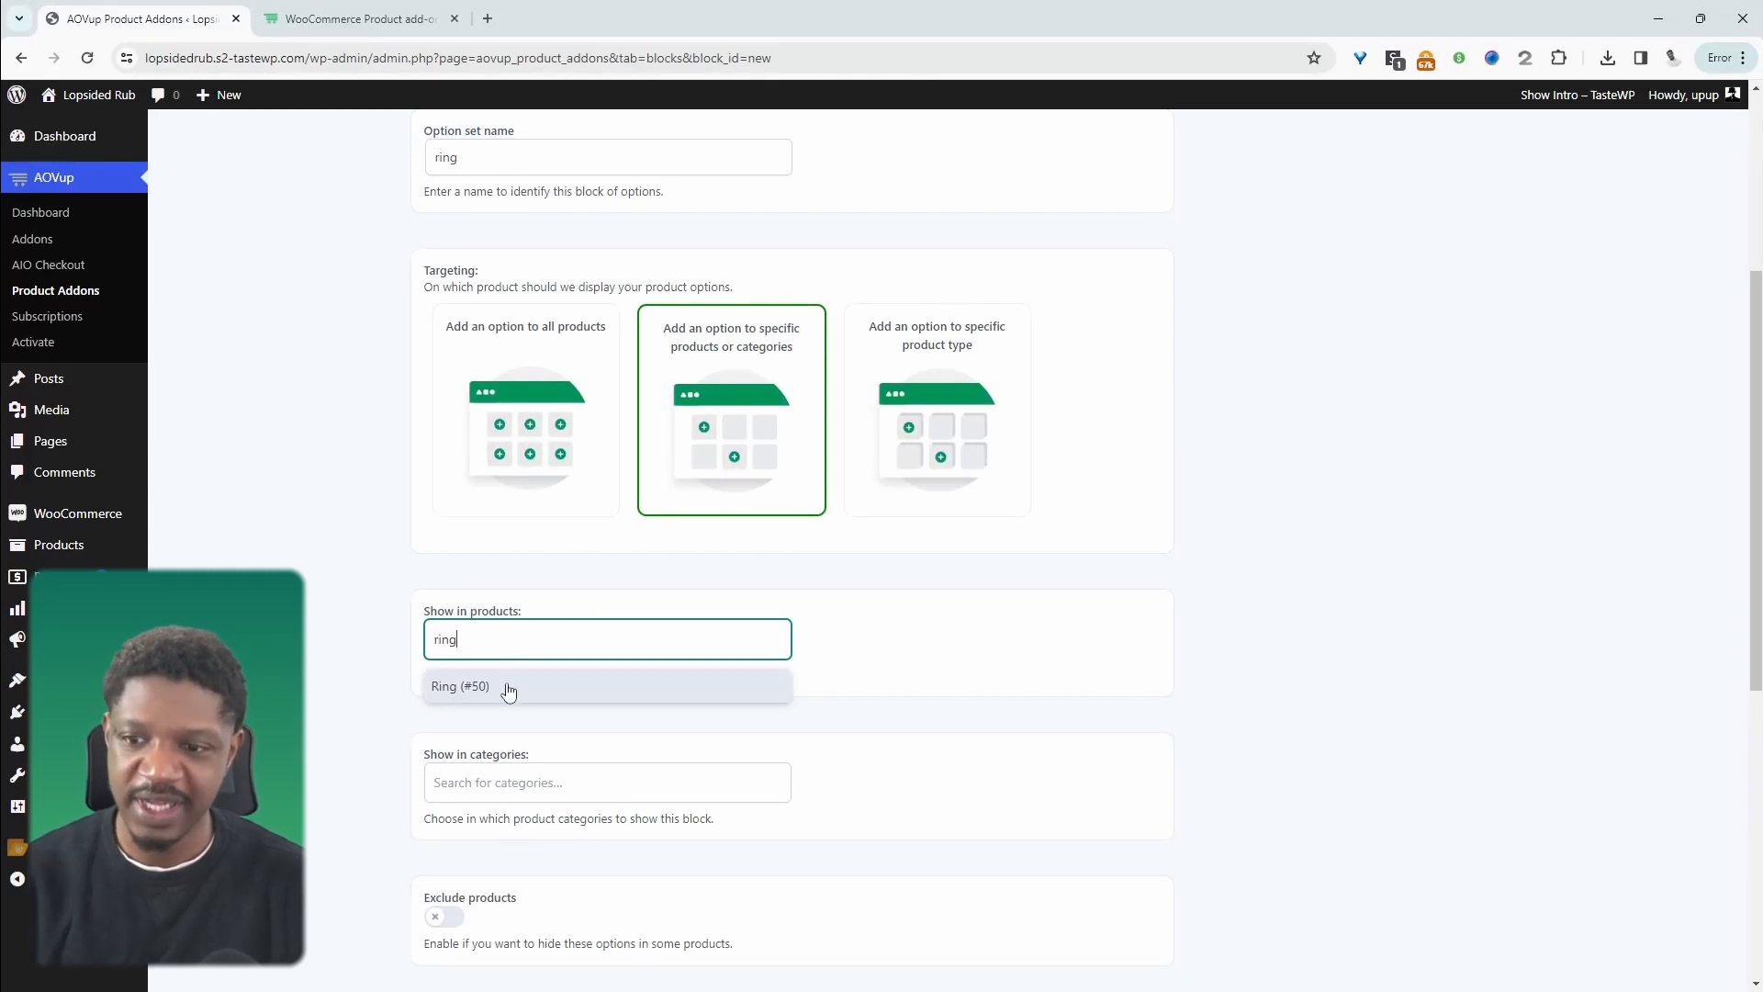
pyautogui.click(508, 691)
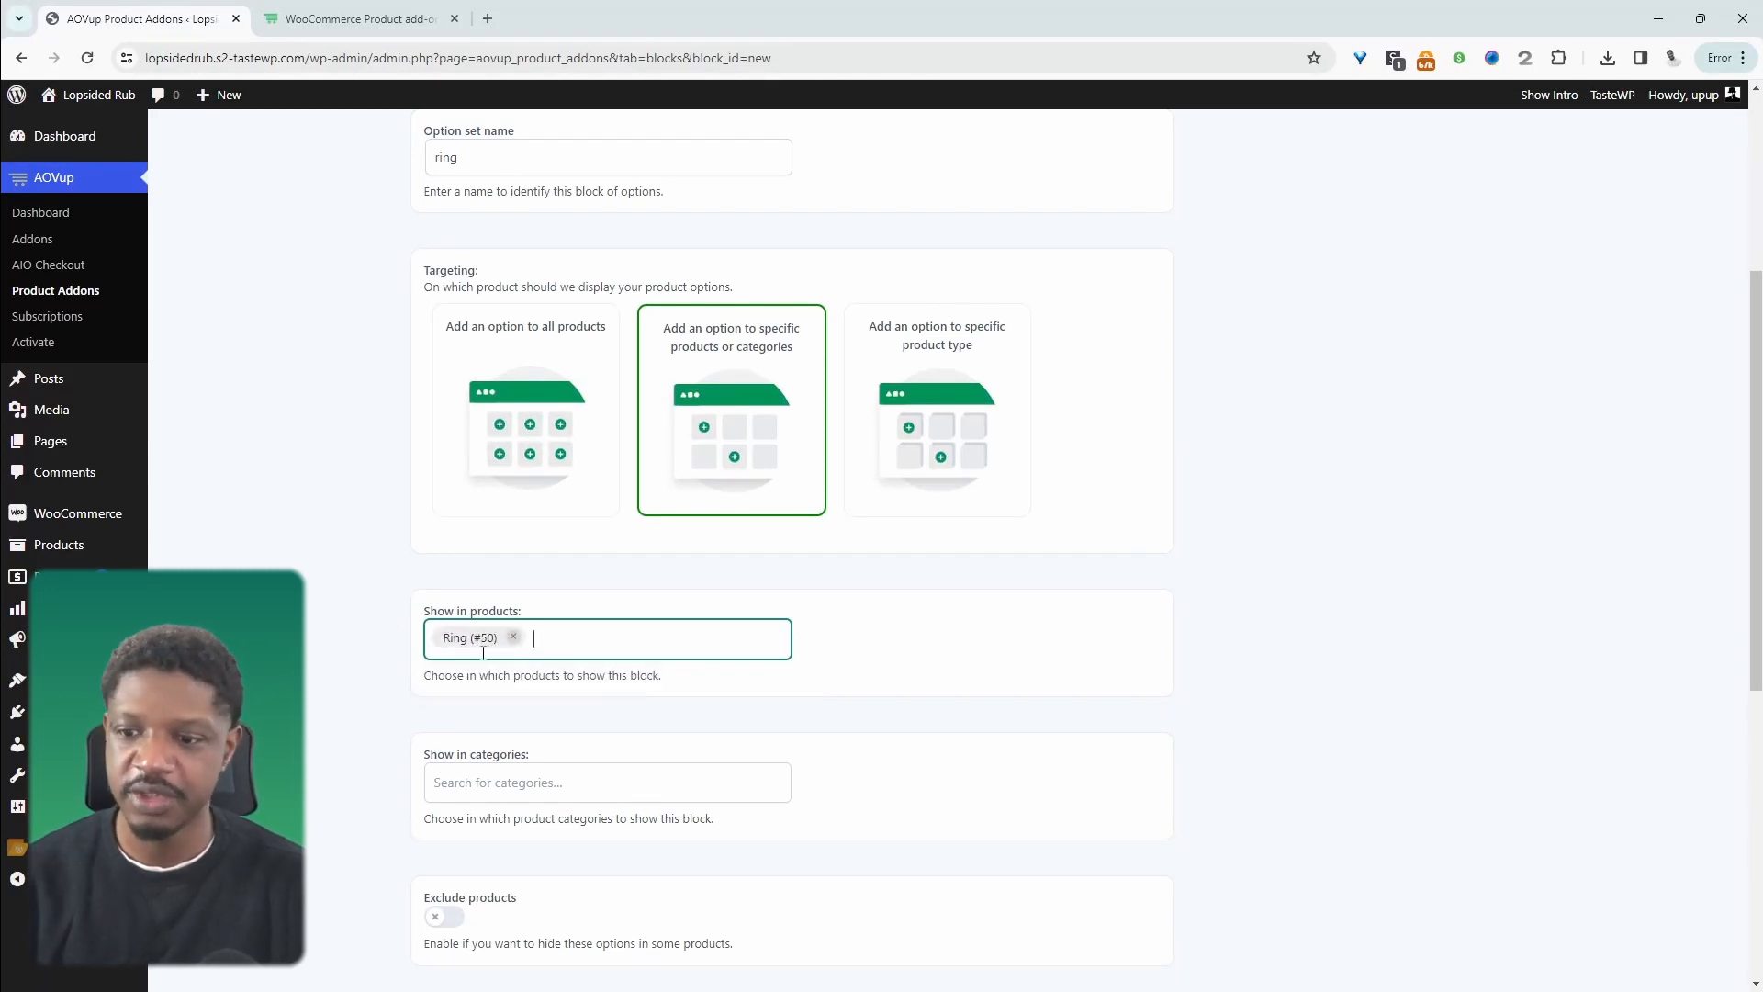
# - Add a Label or image option to the ring option set and title it Type
pyautogui.scroll(-7, 483, 652)
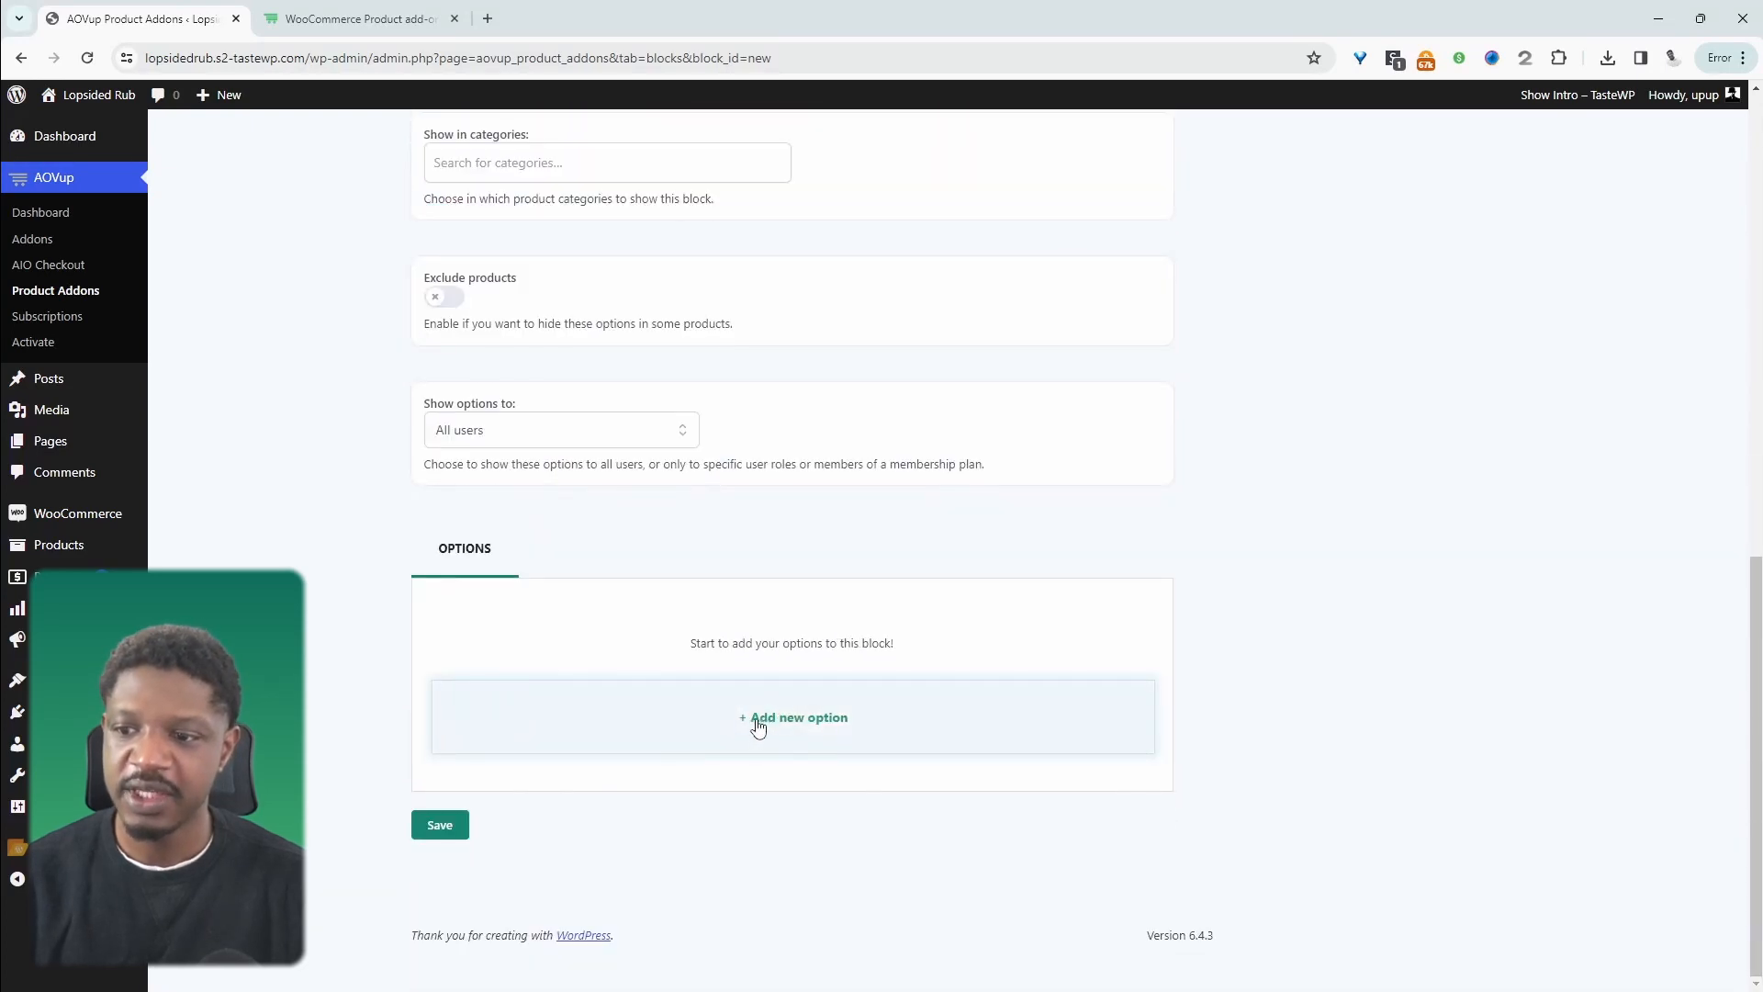
pyautogui.click(808, 736)
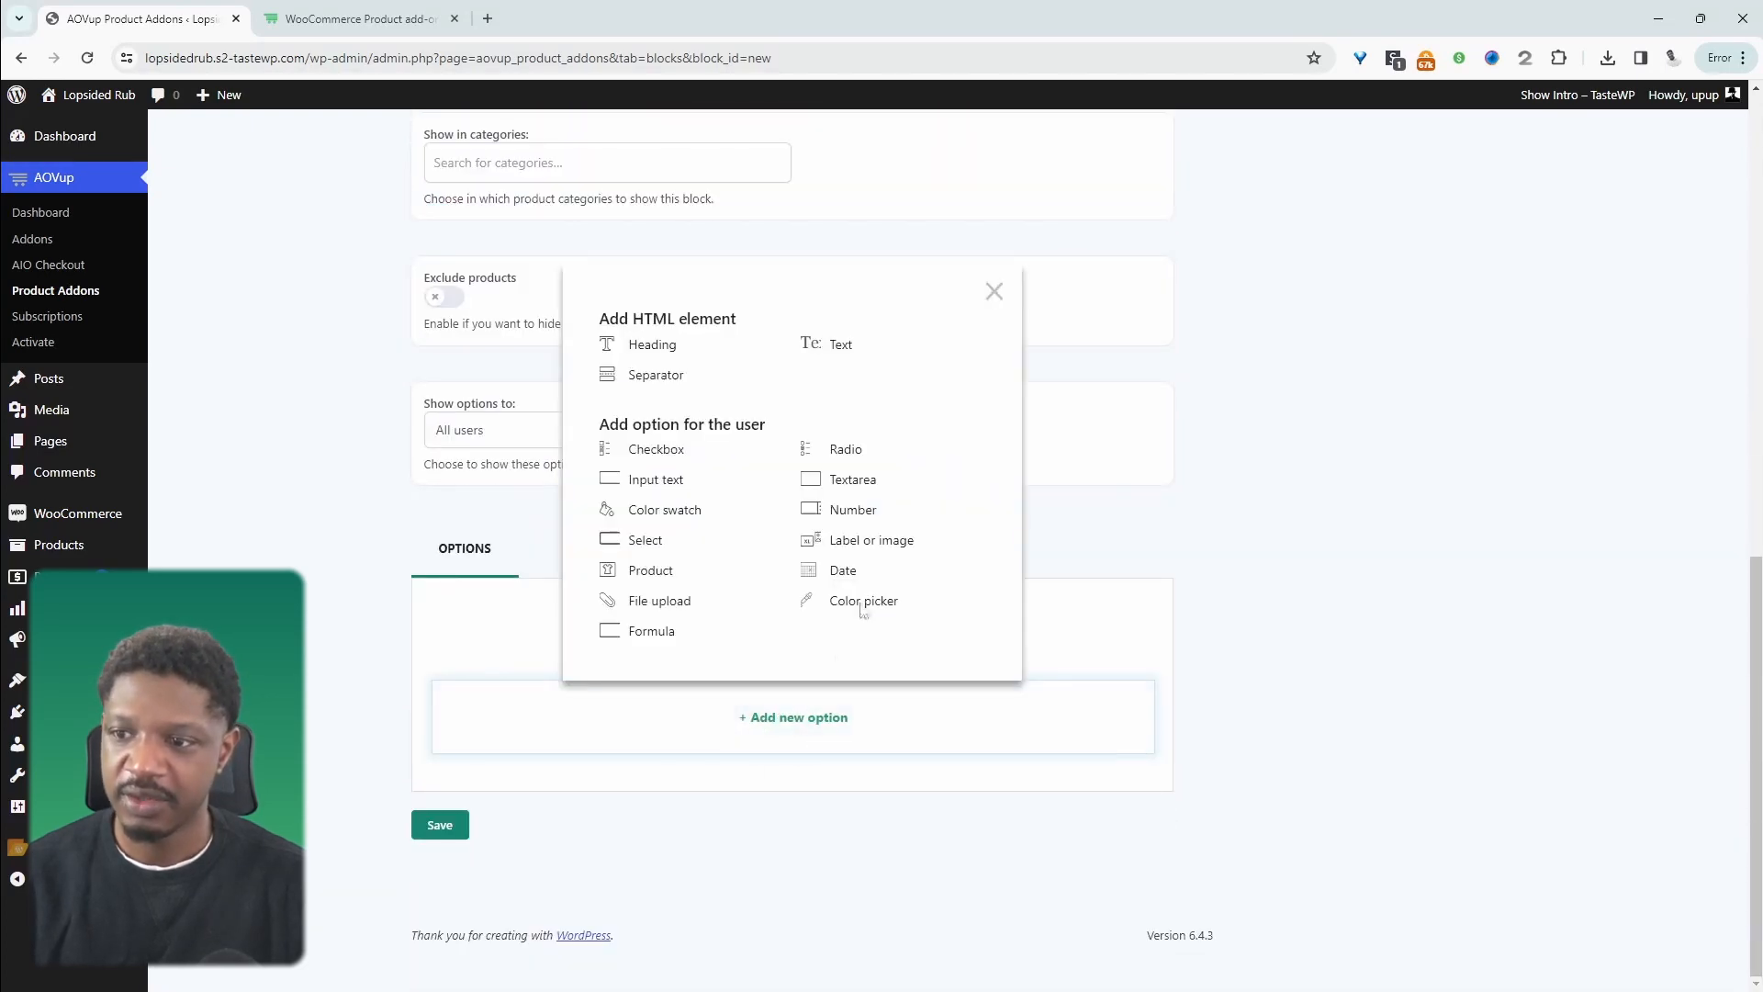
pyautogui.click(859, 544)
pyautogui.click(1292, 390)
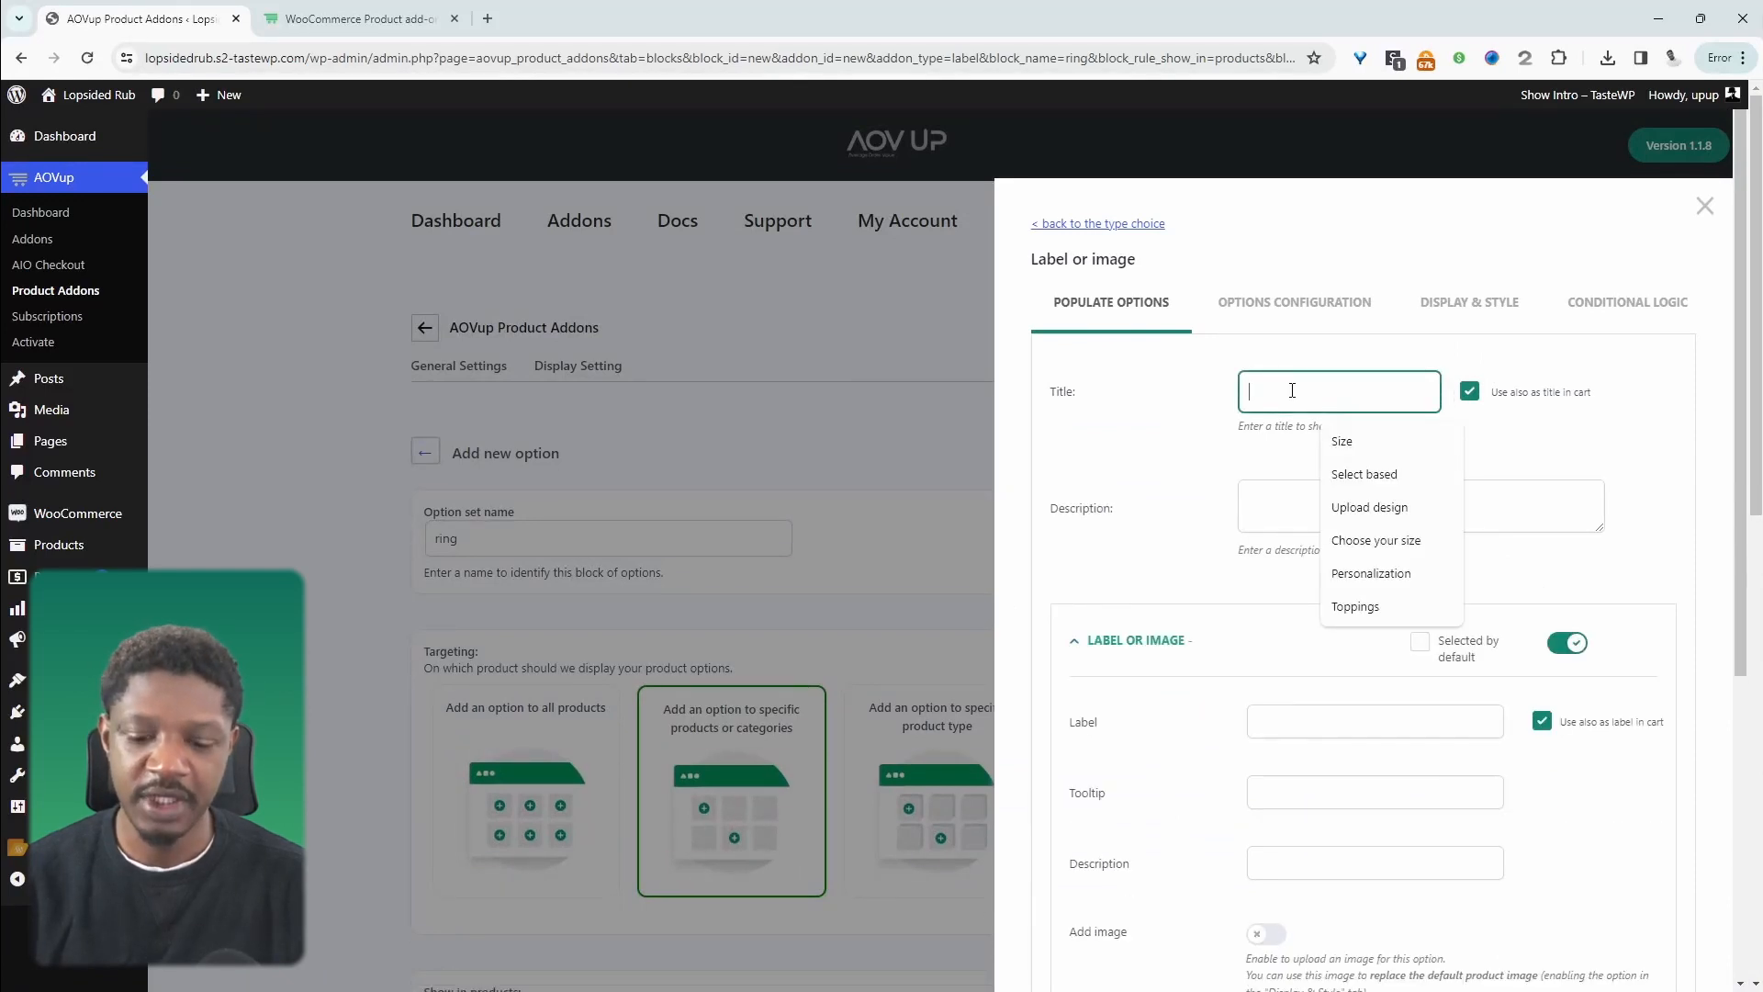
pyautogui.write('Type')
# - Label the first Type choice Gold, enable its image and use the gold rings picture Ring-Mockups.jpg from the media library
pyautogui.scroll(-2, 1313, 528)
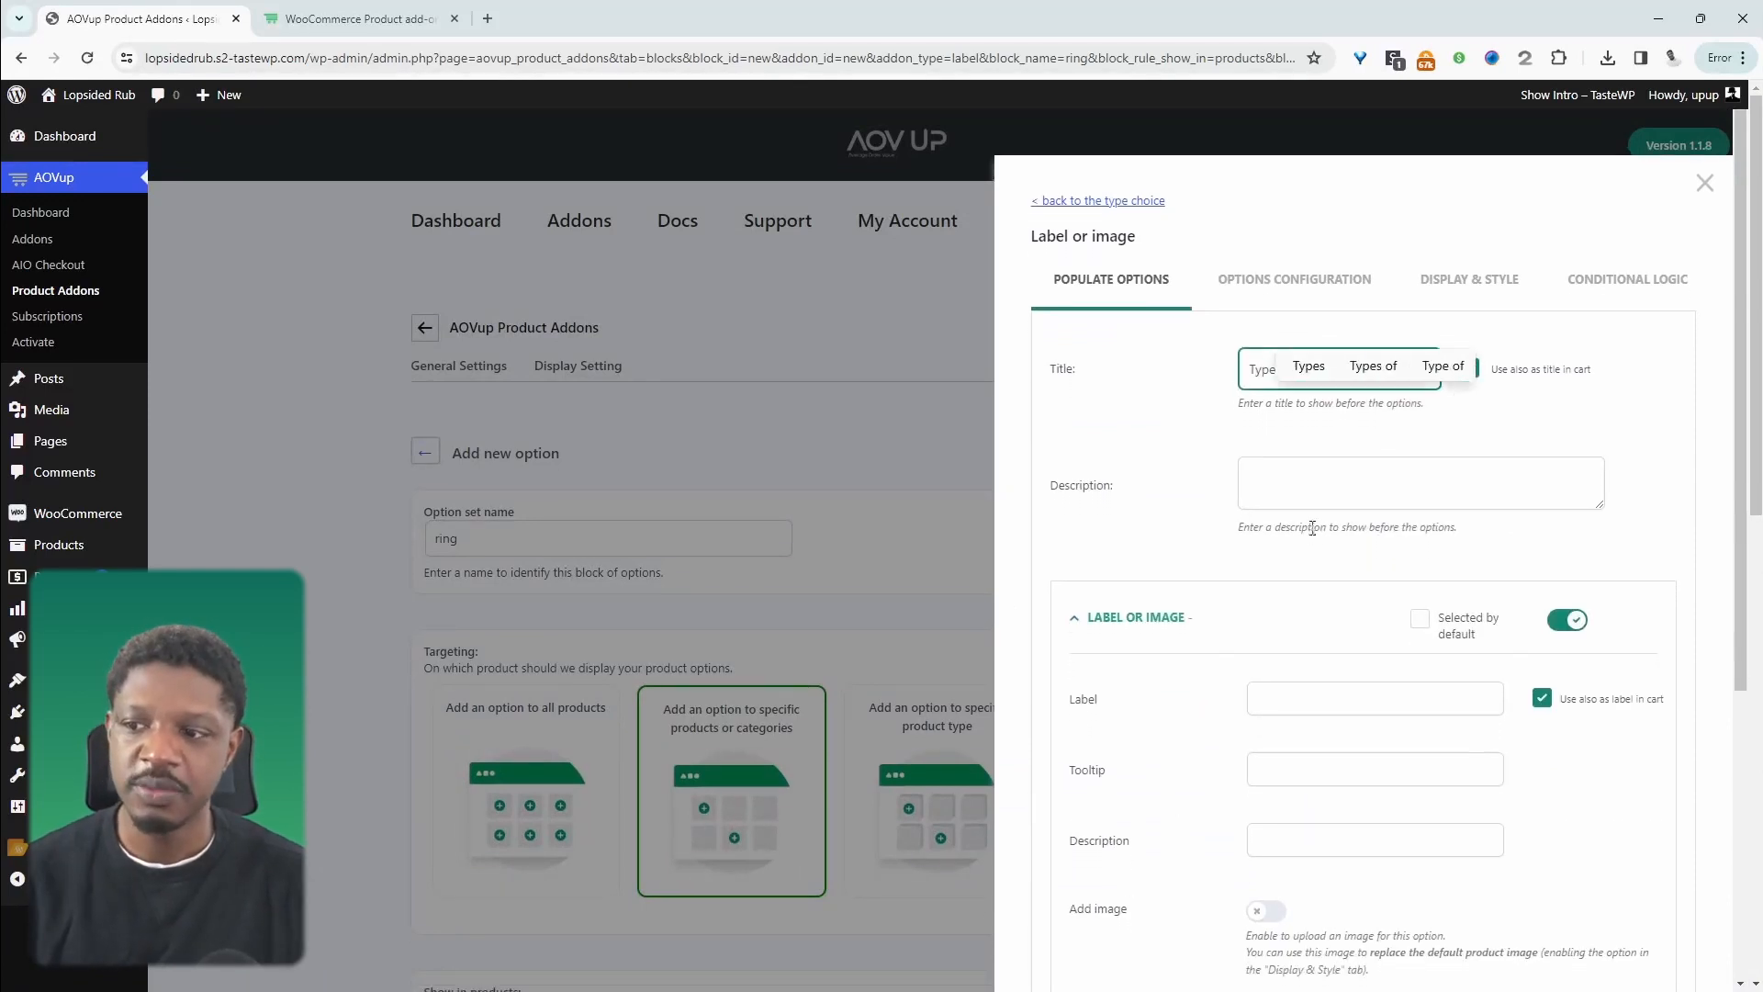
pyautogui.scroll(-2, 1309, 533)
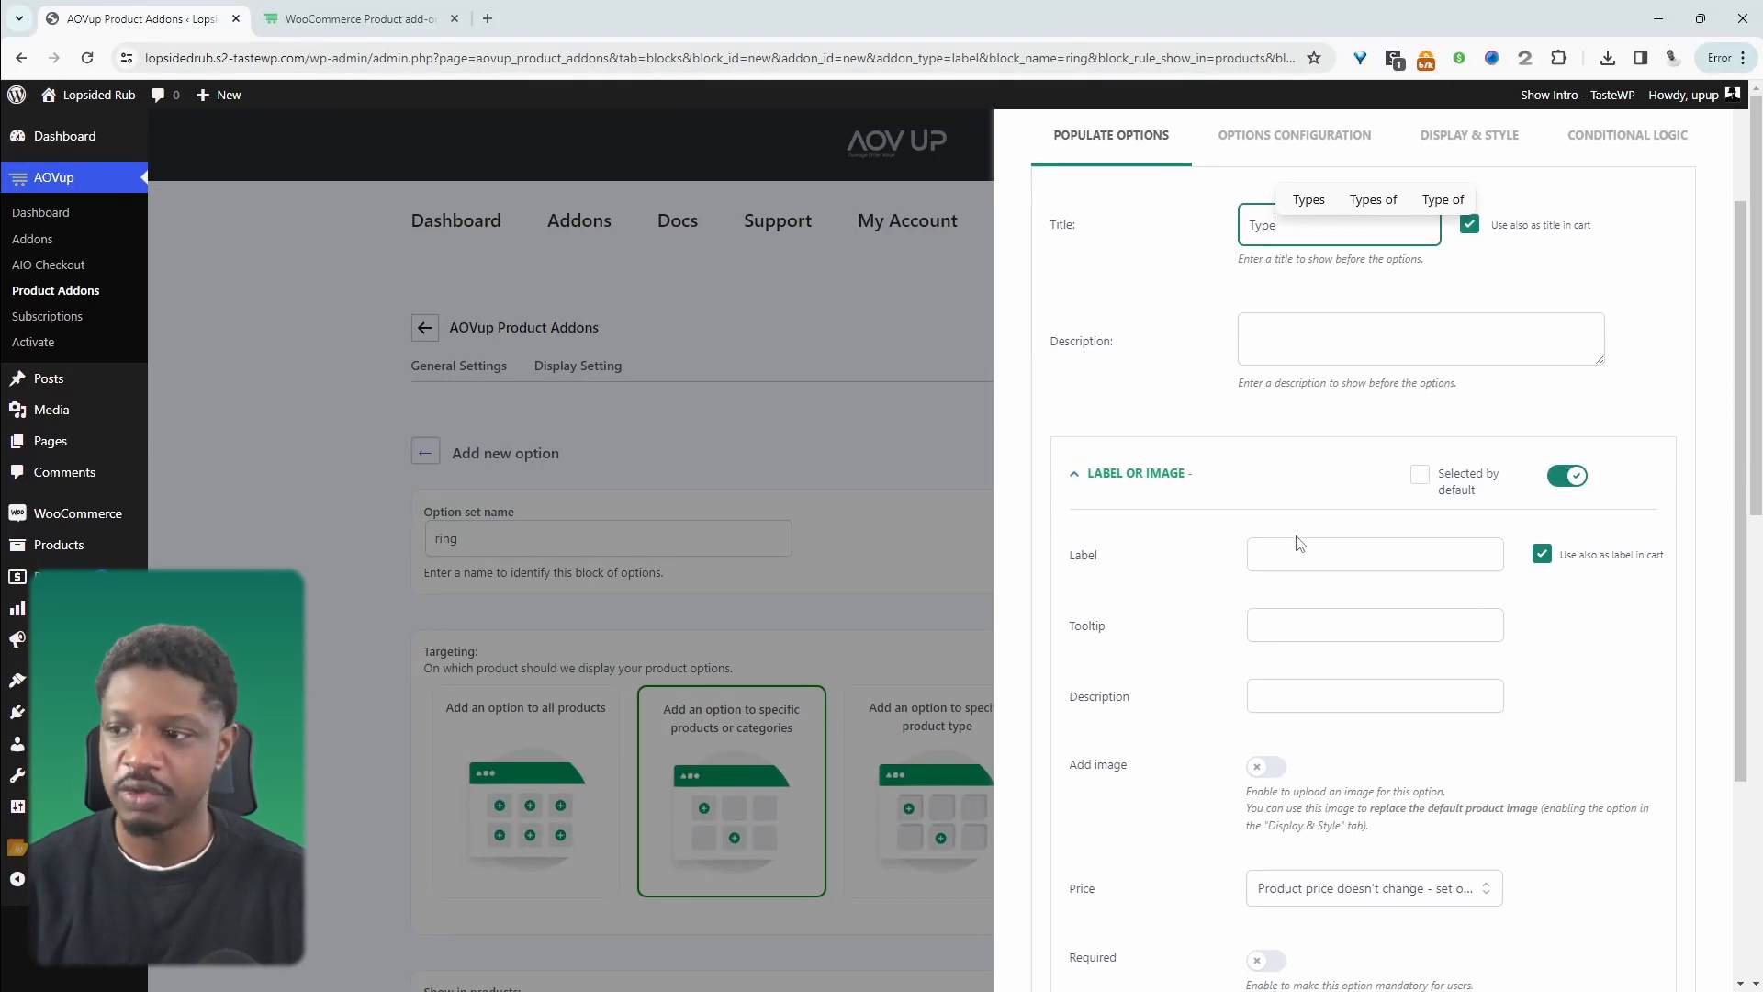
pyautogui.click(1272, 555)
pyautogui.write('Gold')
pyautogui.click(1267, 765)
pyautogui.scroll(-2, 1323, 584)
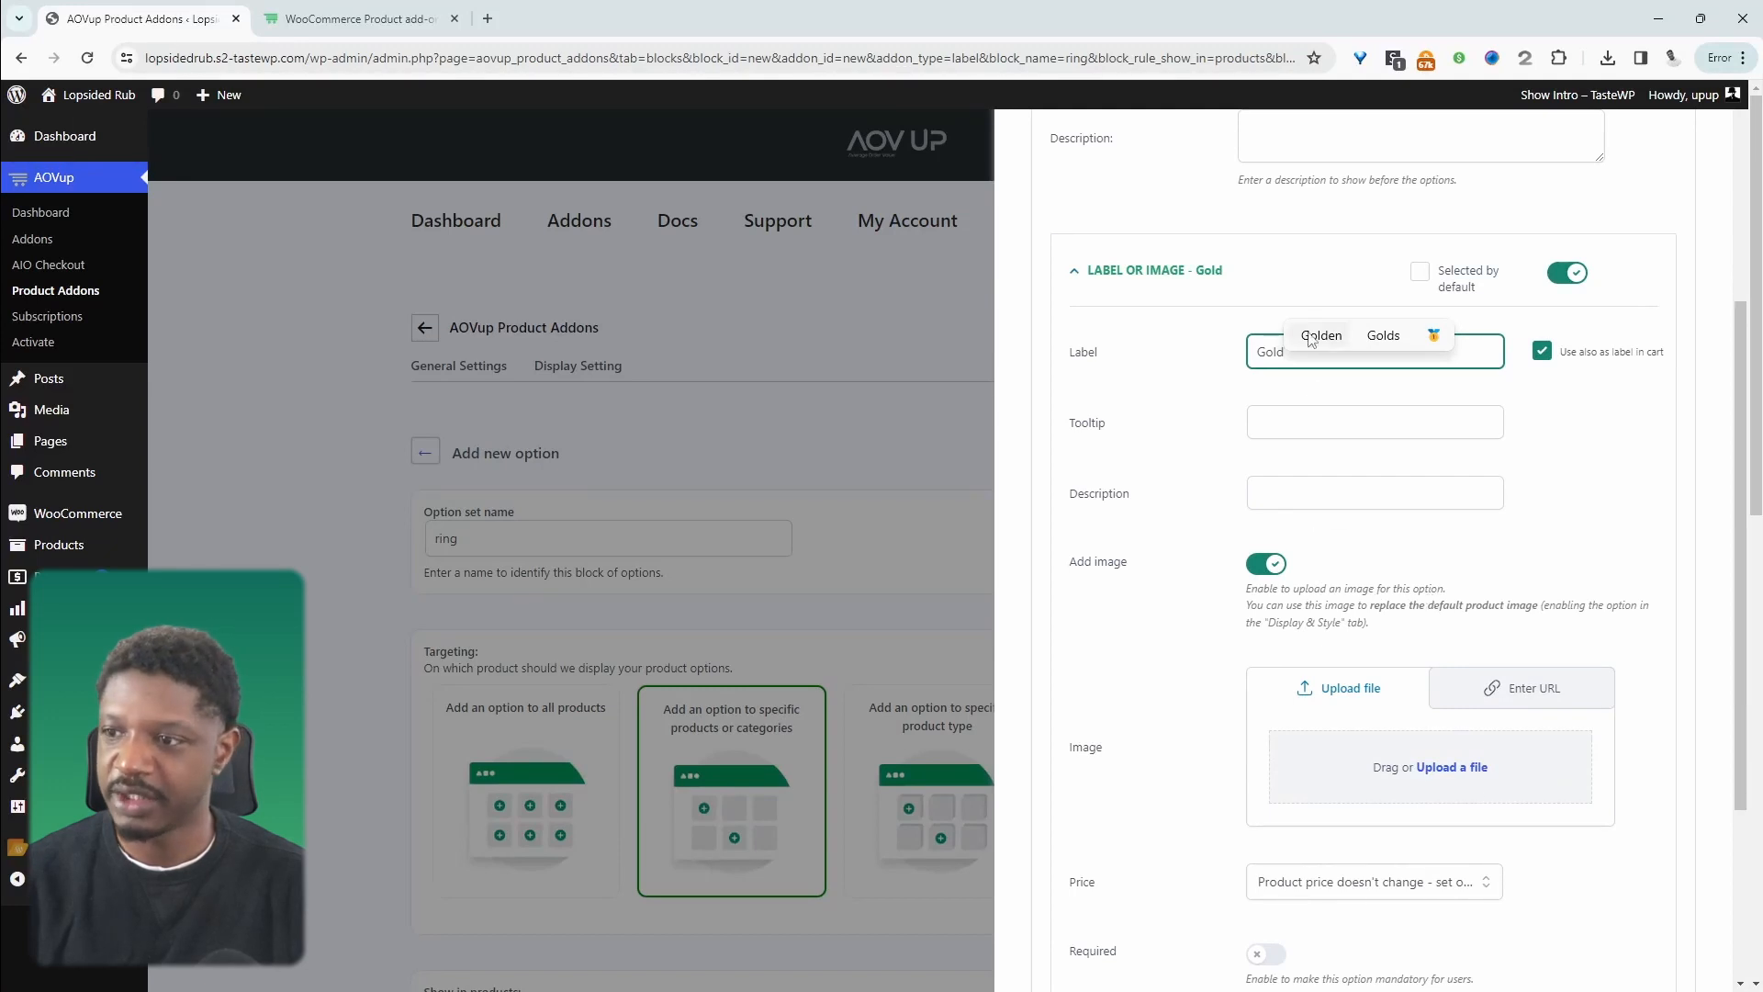
pyautogui.click(1445, 744)
pyautogui.click(126, 347)
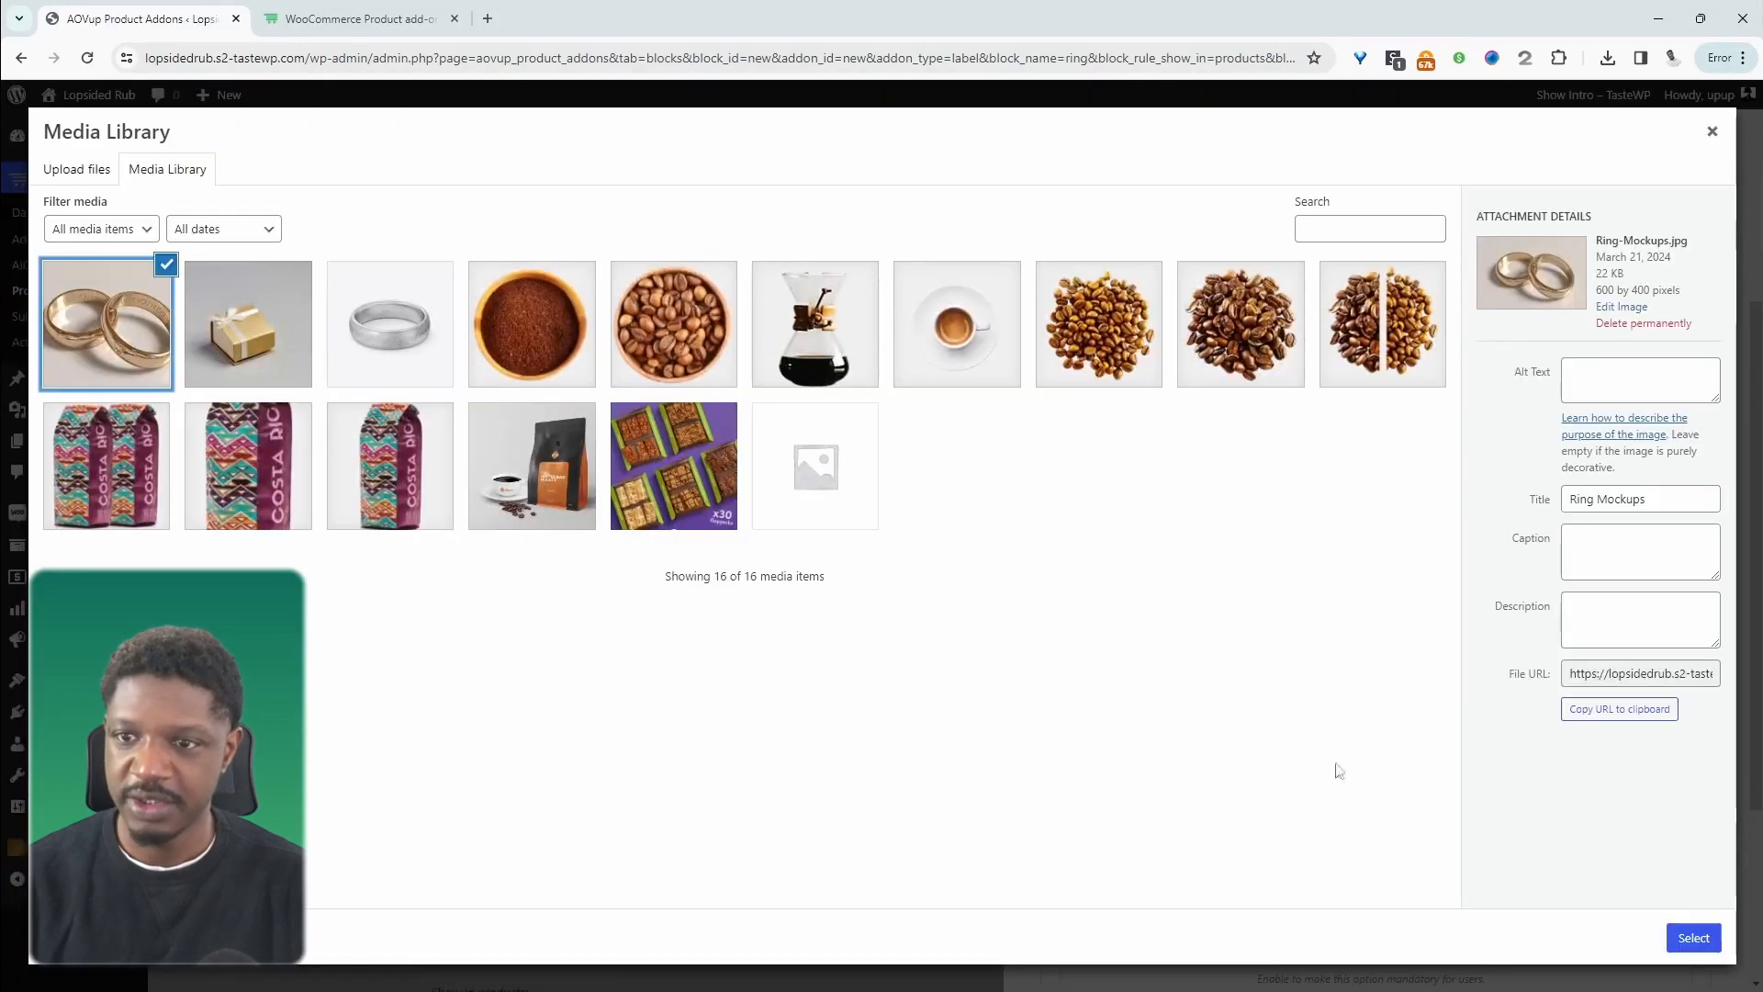
pyautogui.click(1694, 937)
# - Make the Gold choice increase the product price by a regular fixed amount of 997
pyautogui.scroll(-3, 1374, 643)
pyautogui.click(1373, 597)
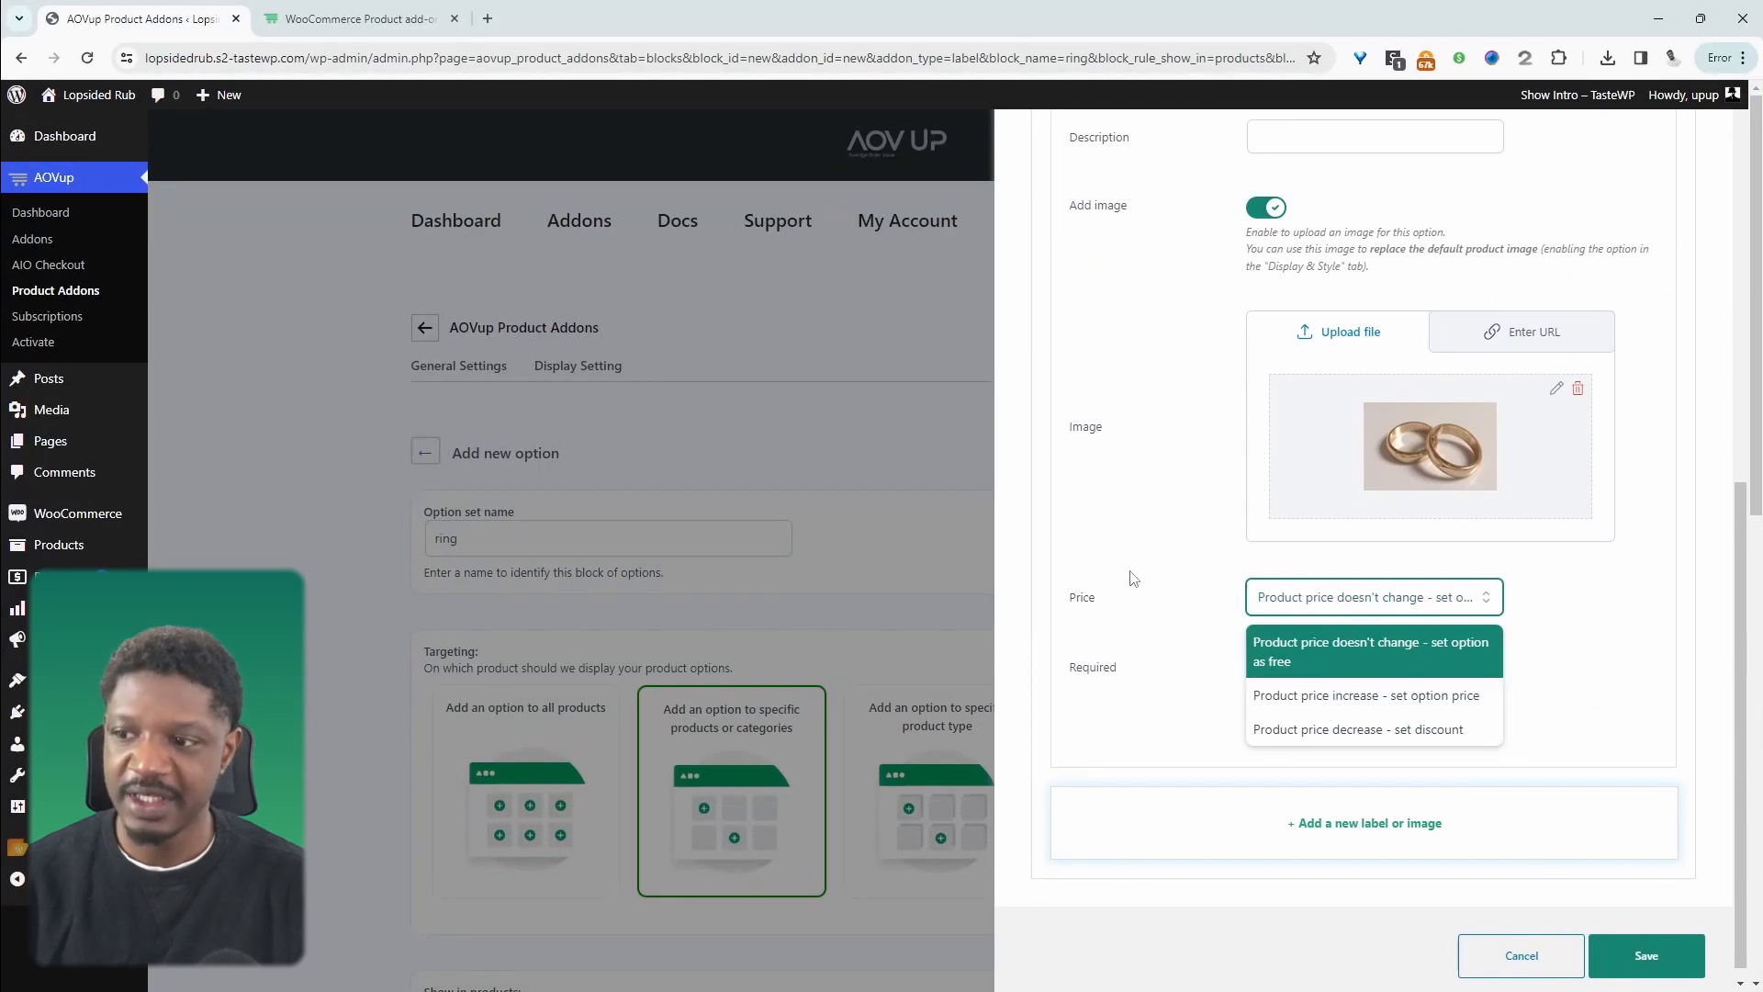
pyautogui.click(1304, 696)
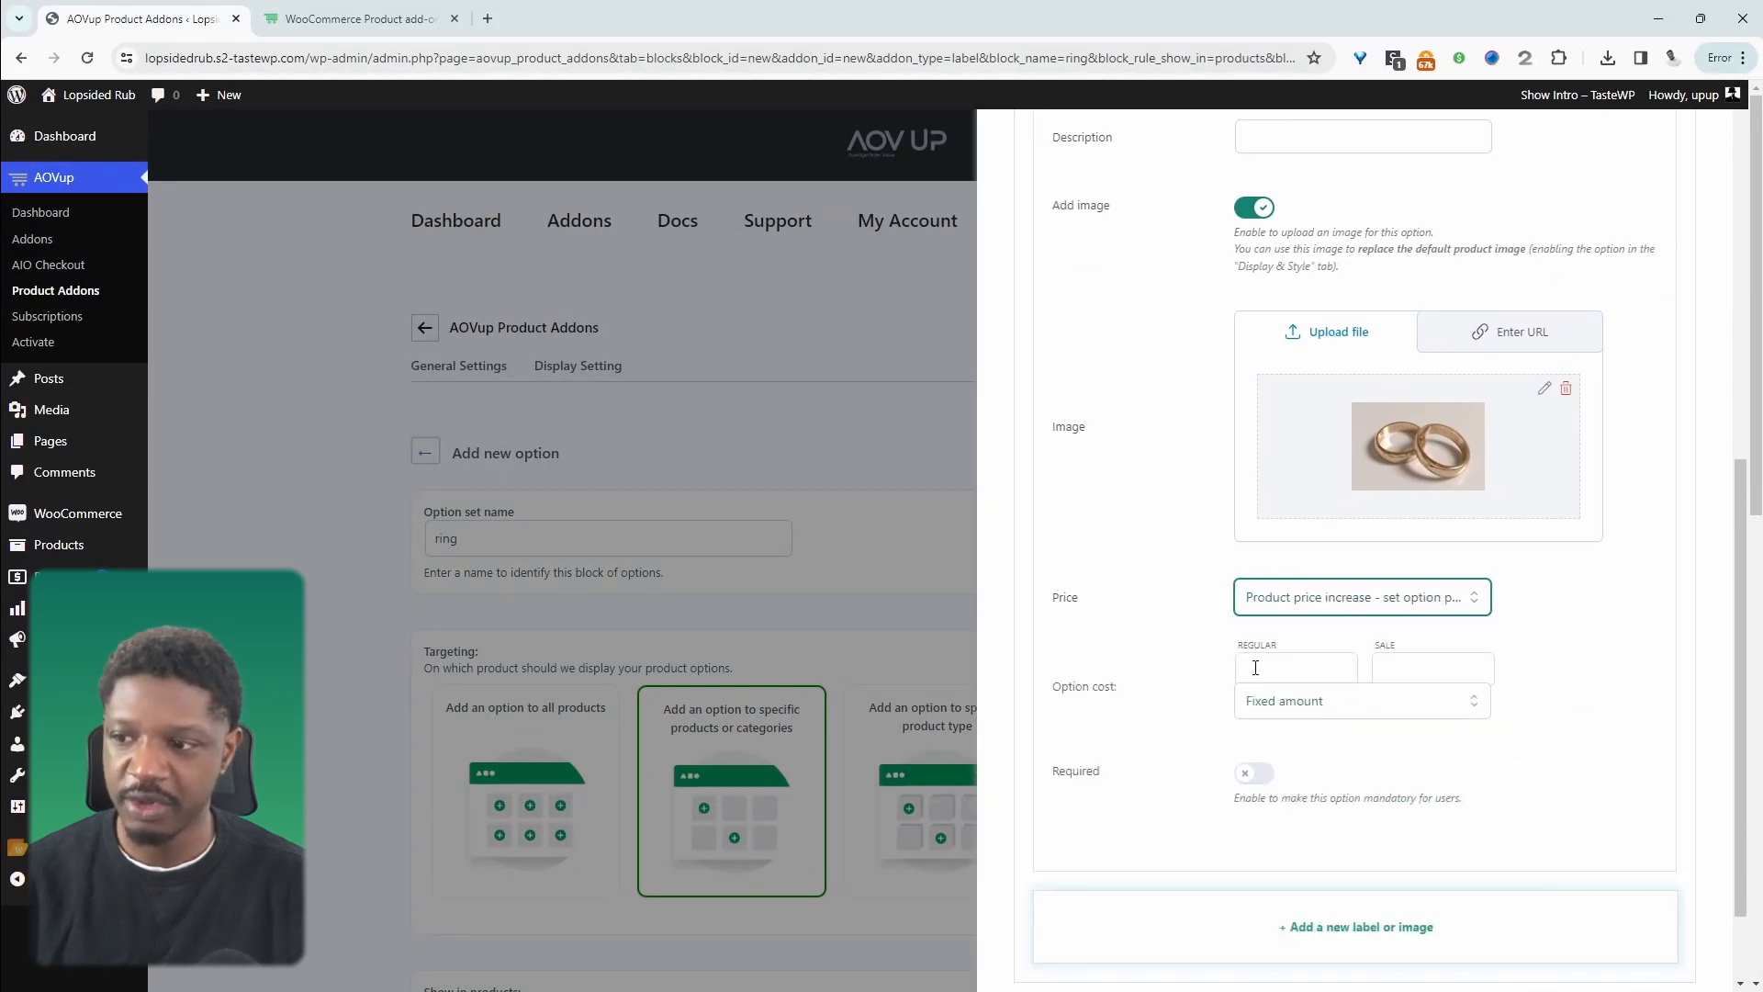
pyautogui.click(1286, 670)
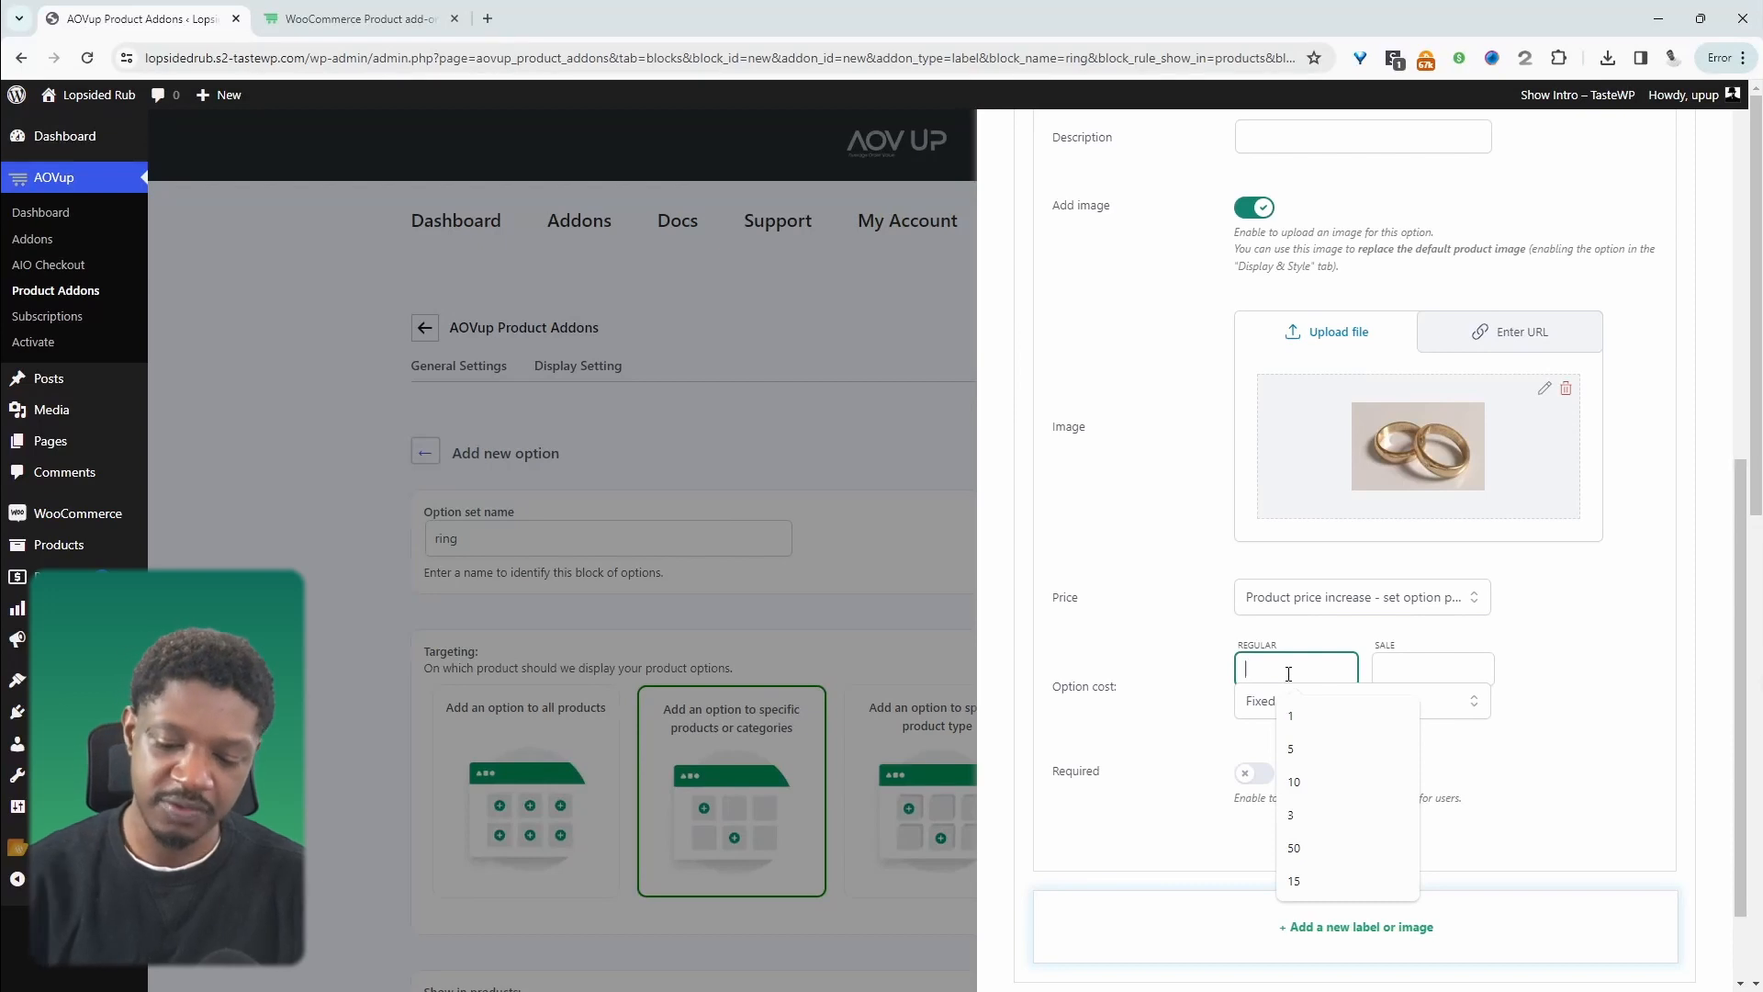
pyautogui.write('997')
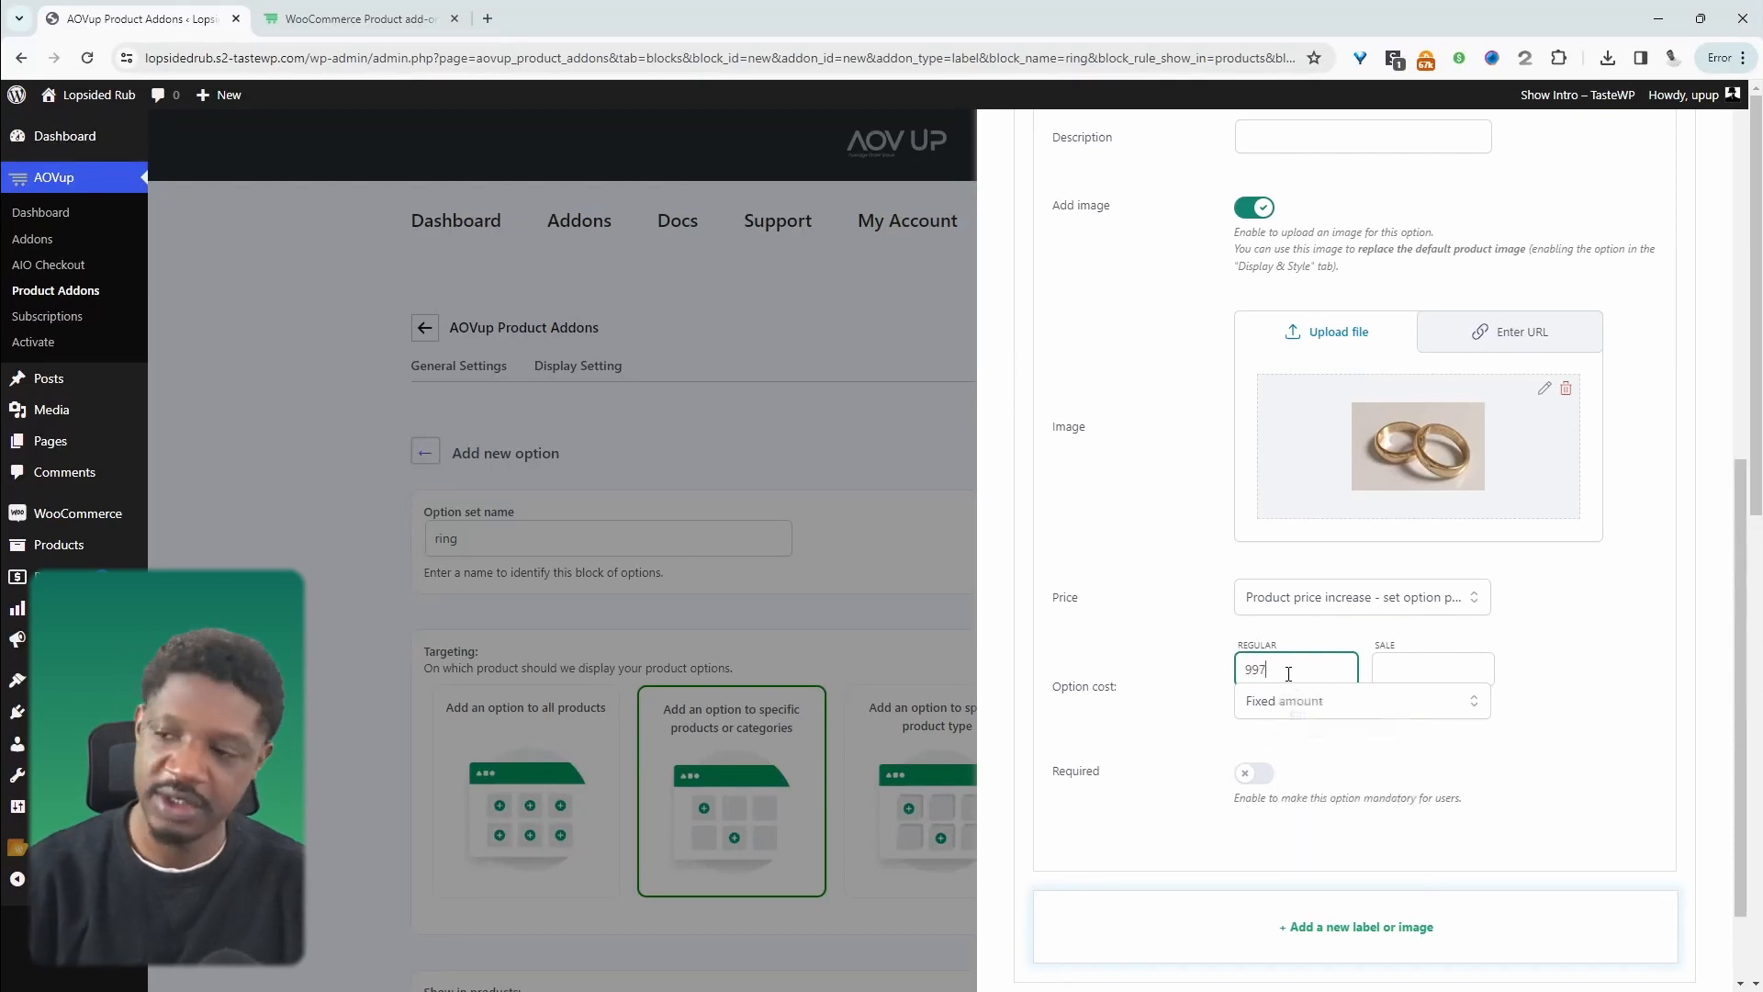
# - Add a second label or image choice below Gold and label it Silver
pyautogui.scroll(-1, 1283, 831)
pyautogui.click(1283, 831)
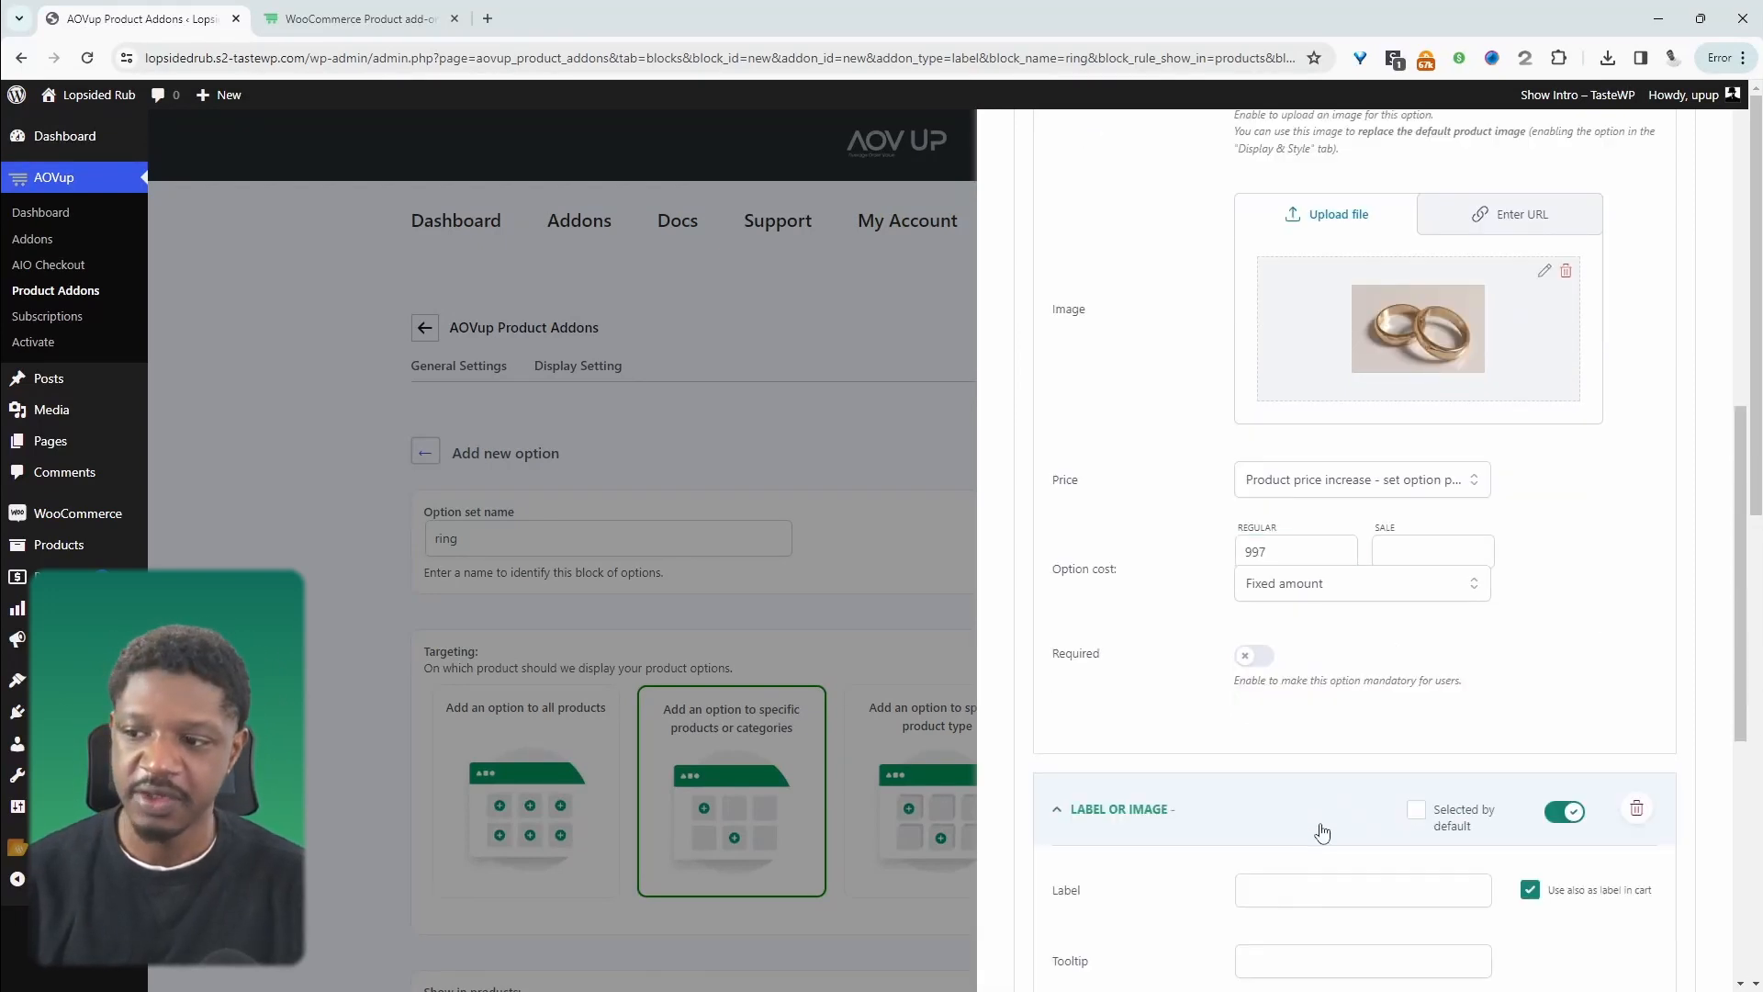
pyautogui.scroll(-1, 1299, 817)
pyautogui.click(1286, 844)
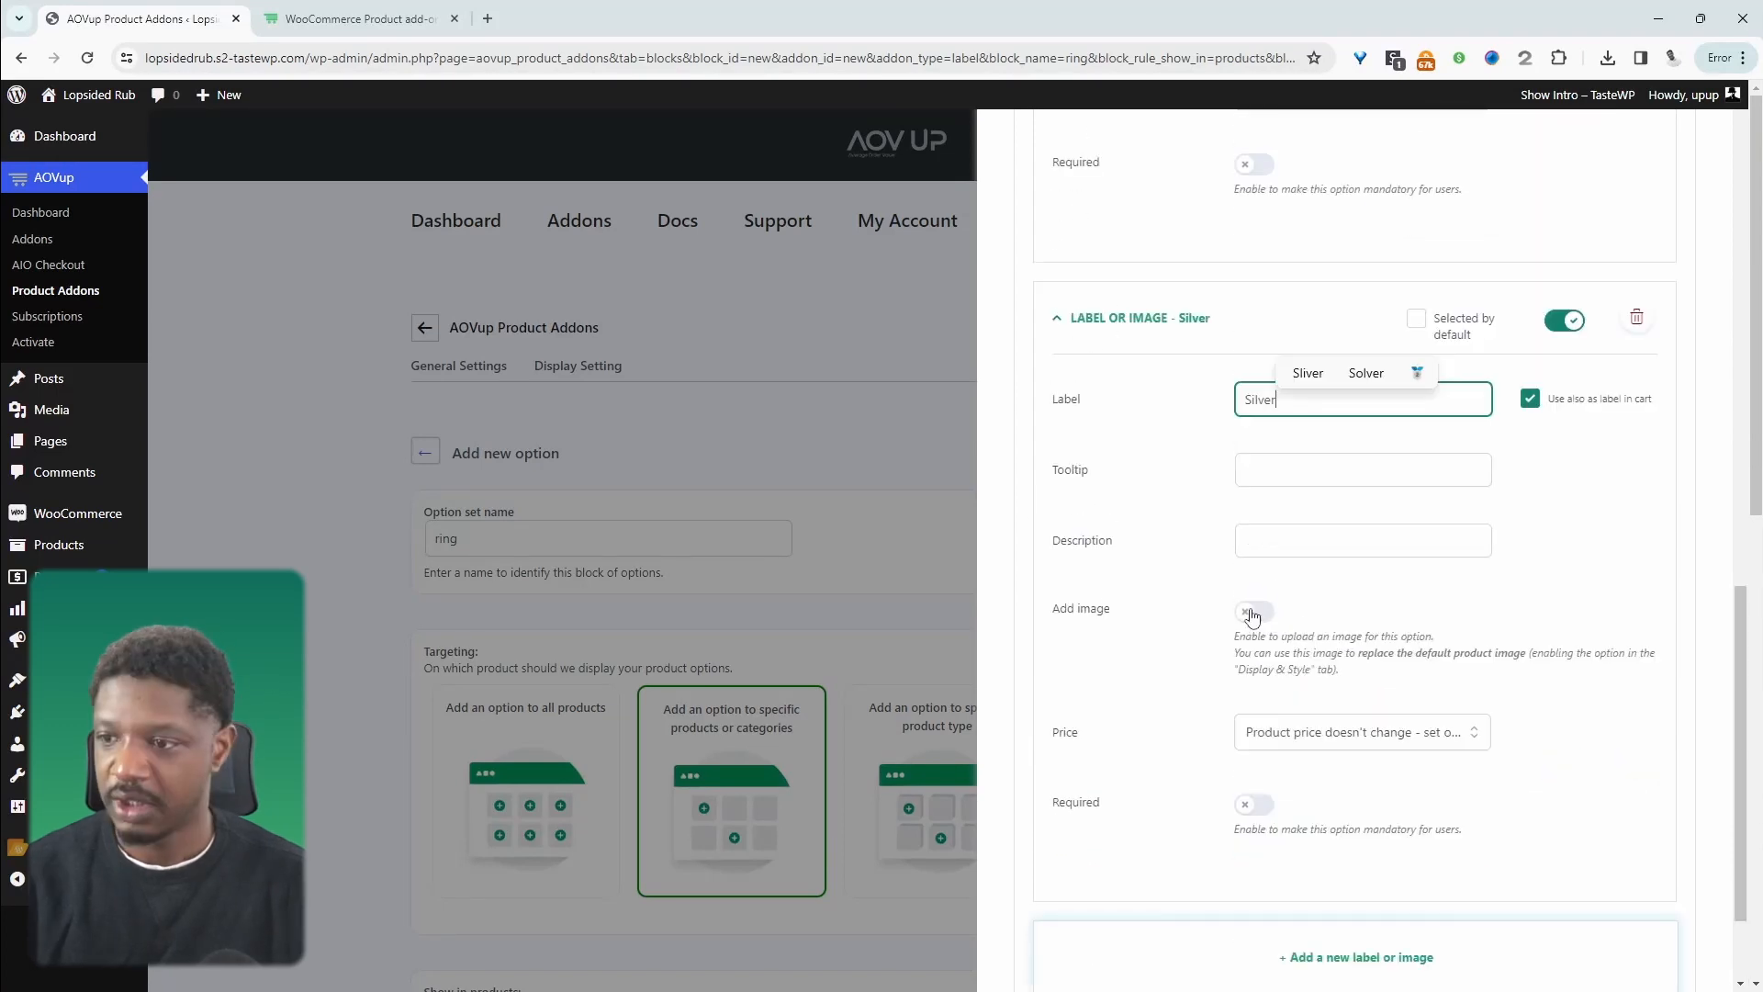
# - Add the silver ring image to the Silver choice and save the option with a regular fixed price increase of 895
pyautogui.click(1254, 615)
pyautogui.click(1362, 588)
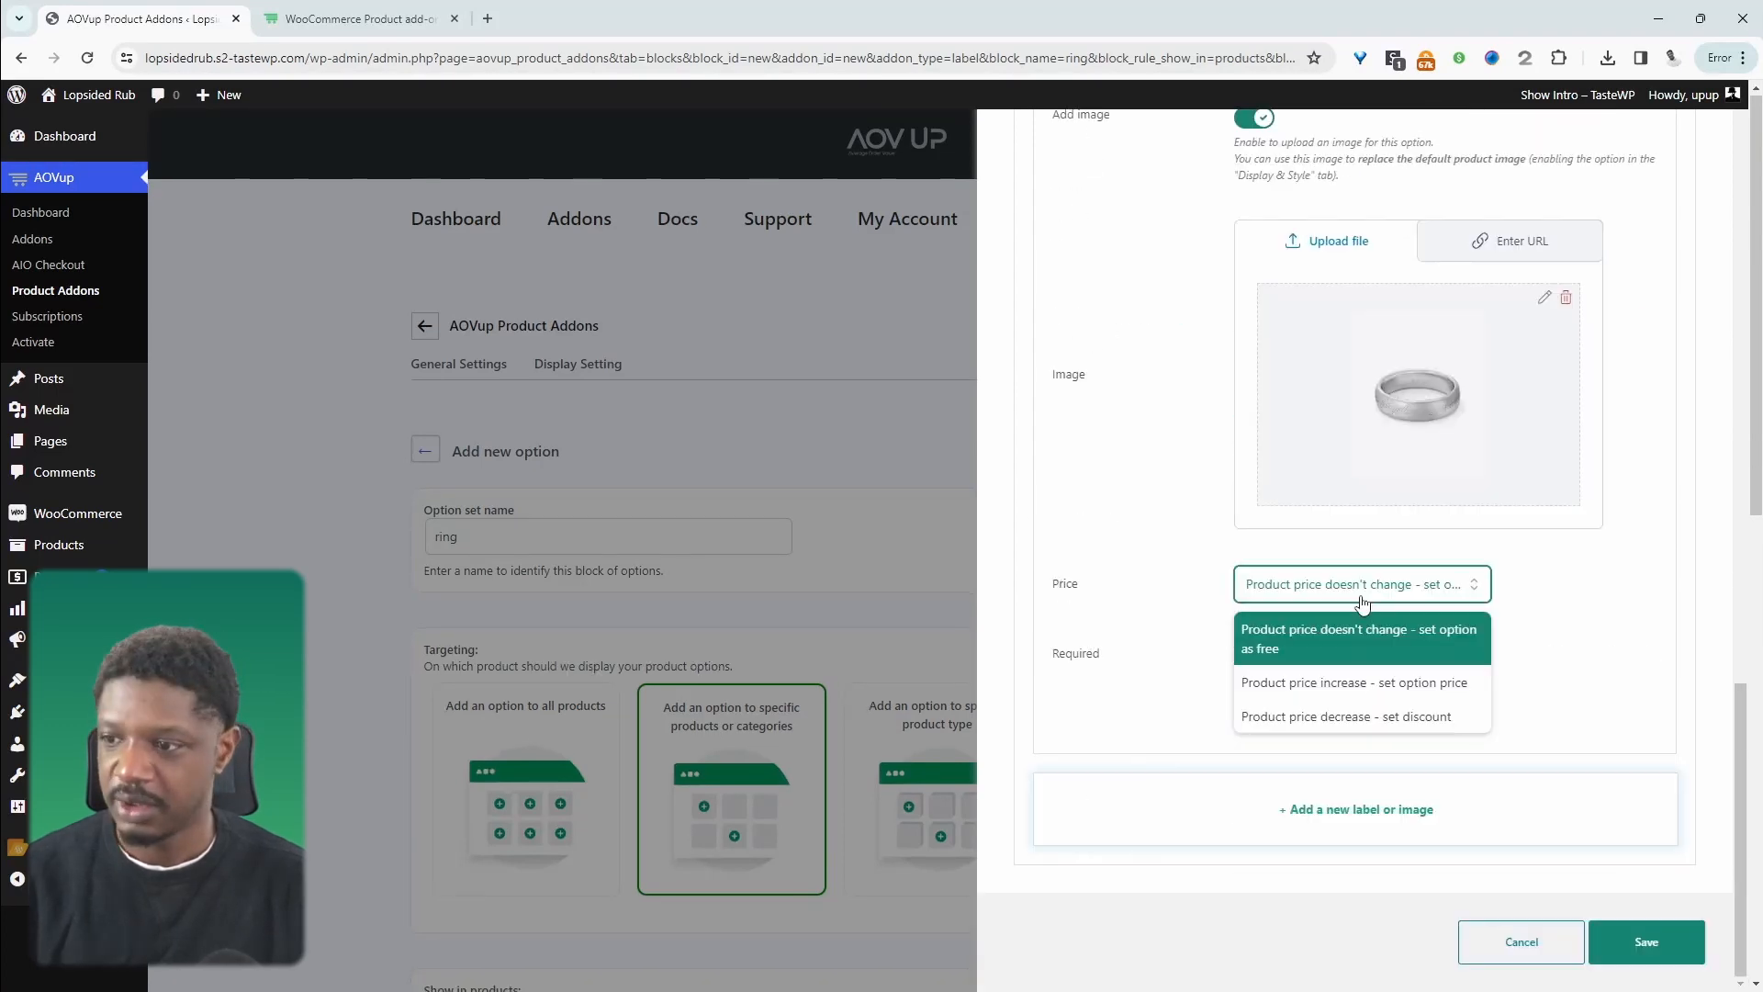
pyautogui.click(1322, 689)
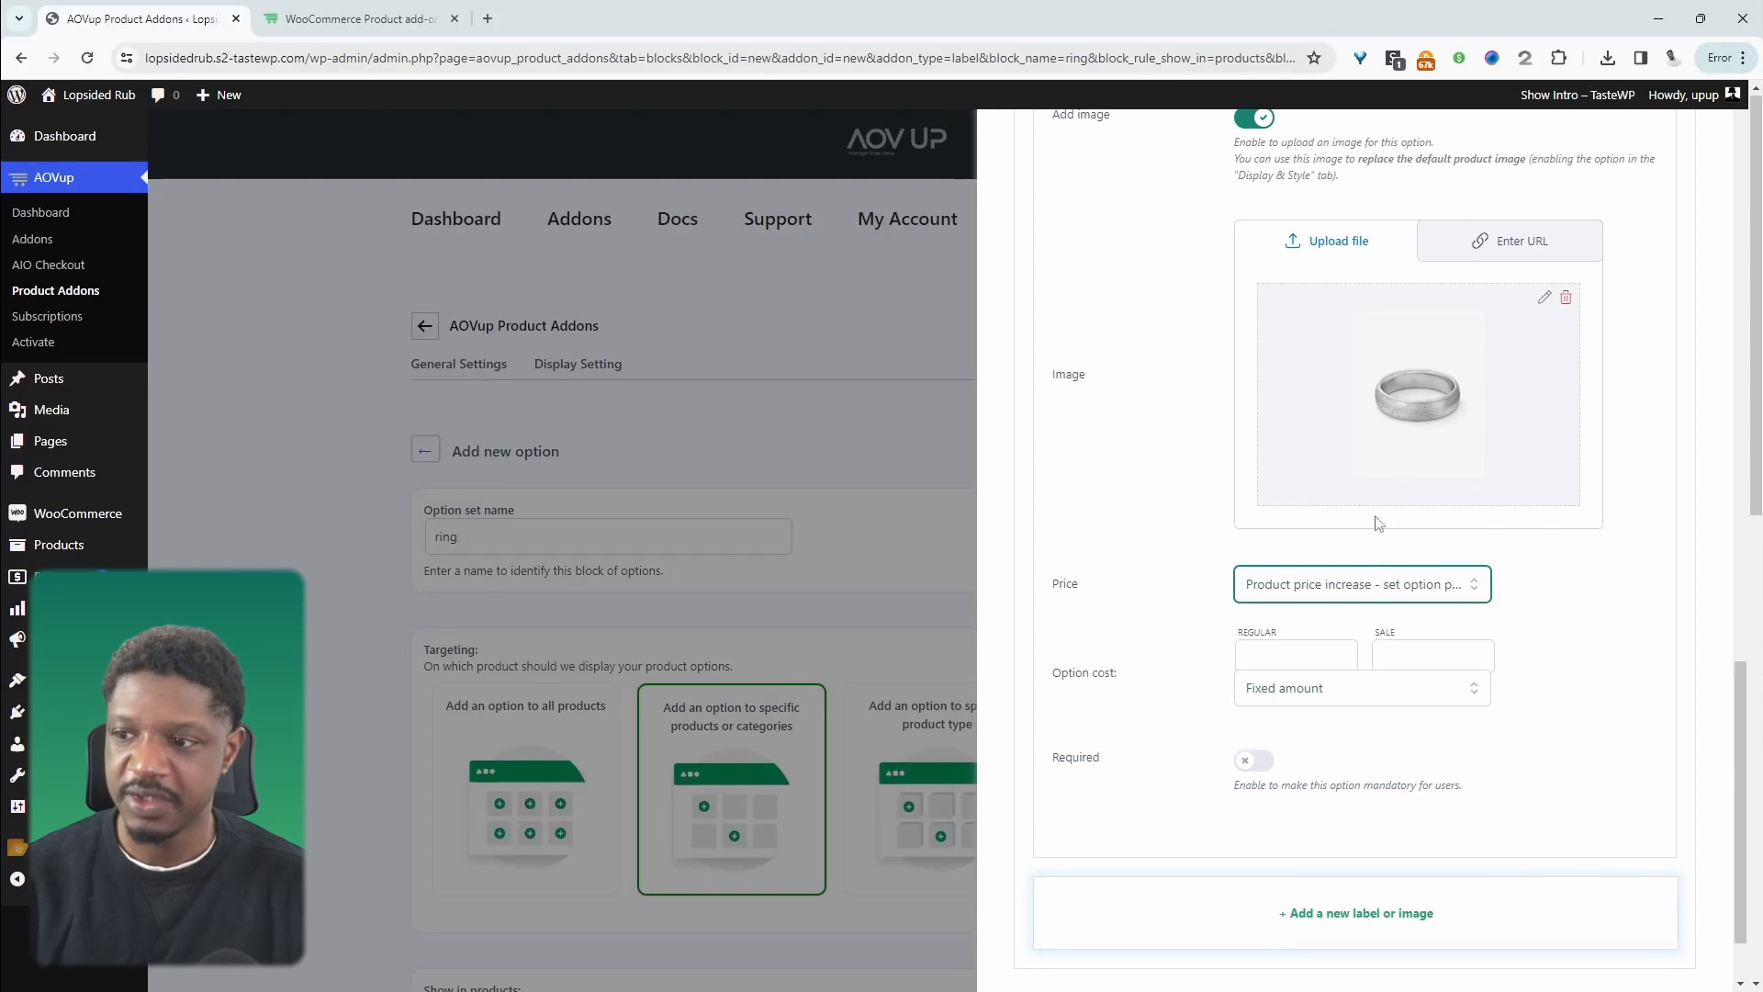
pyautogui.click(1308, 659)
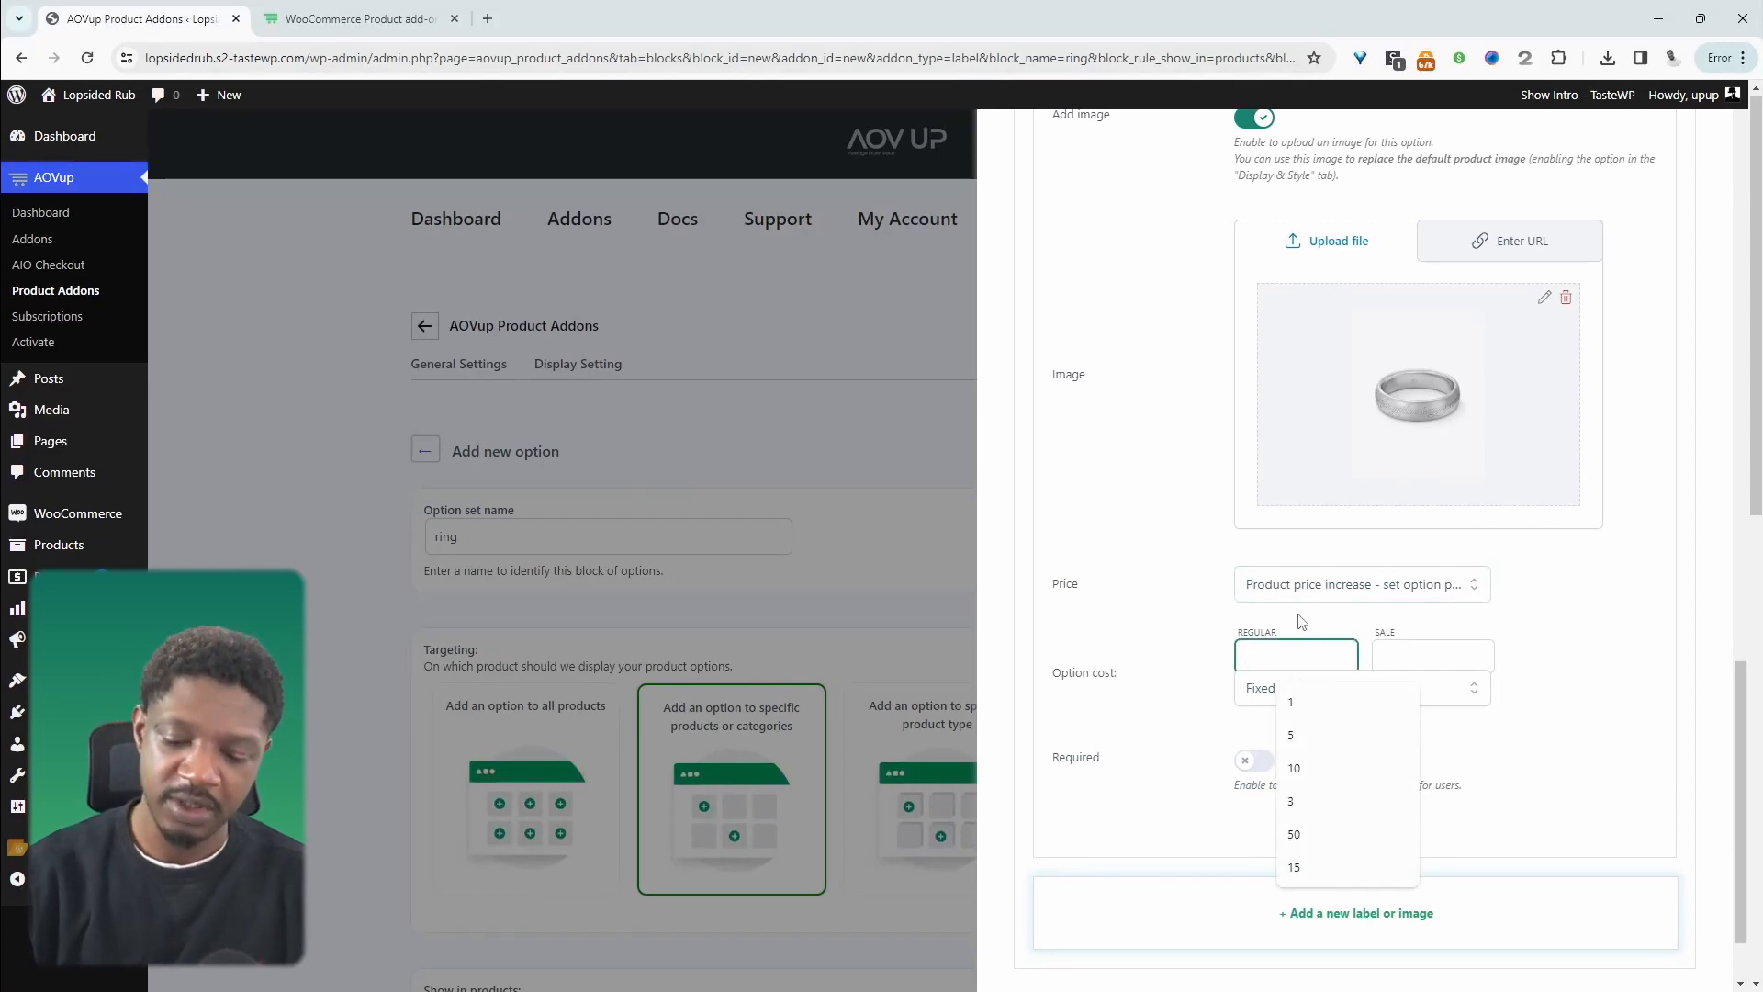
pyautogui.write('895')
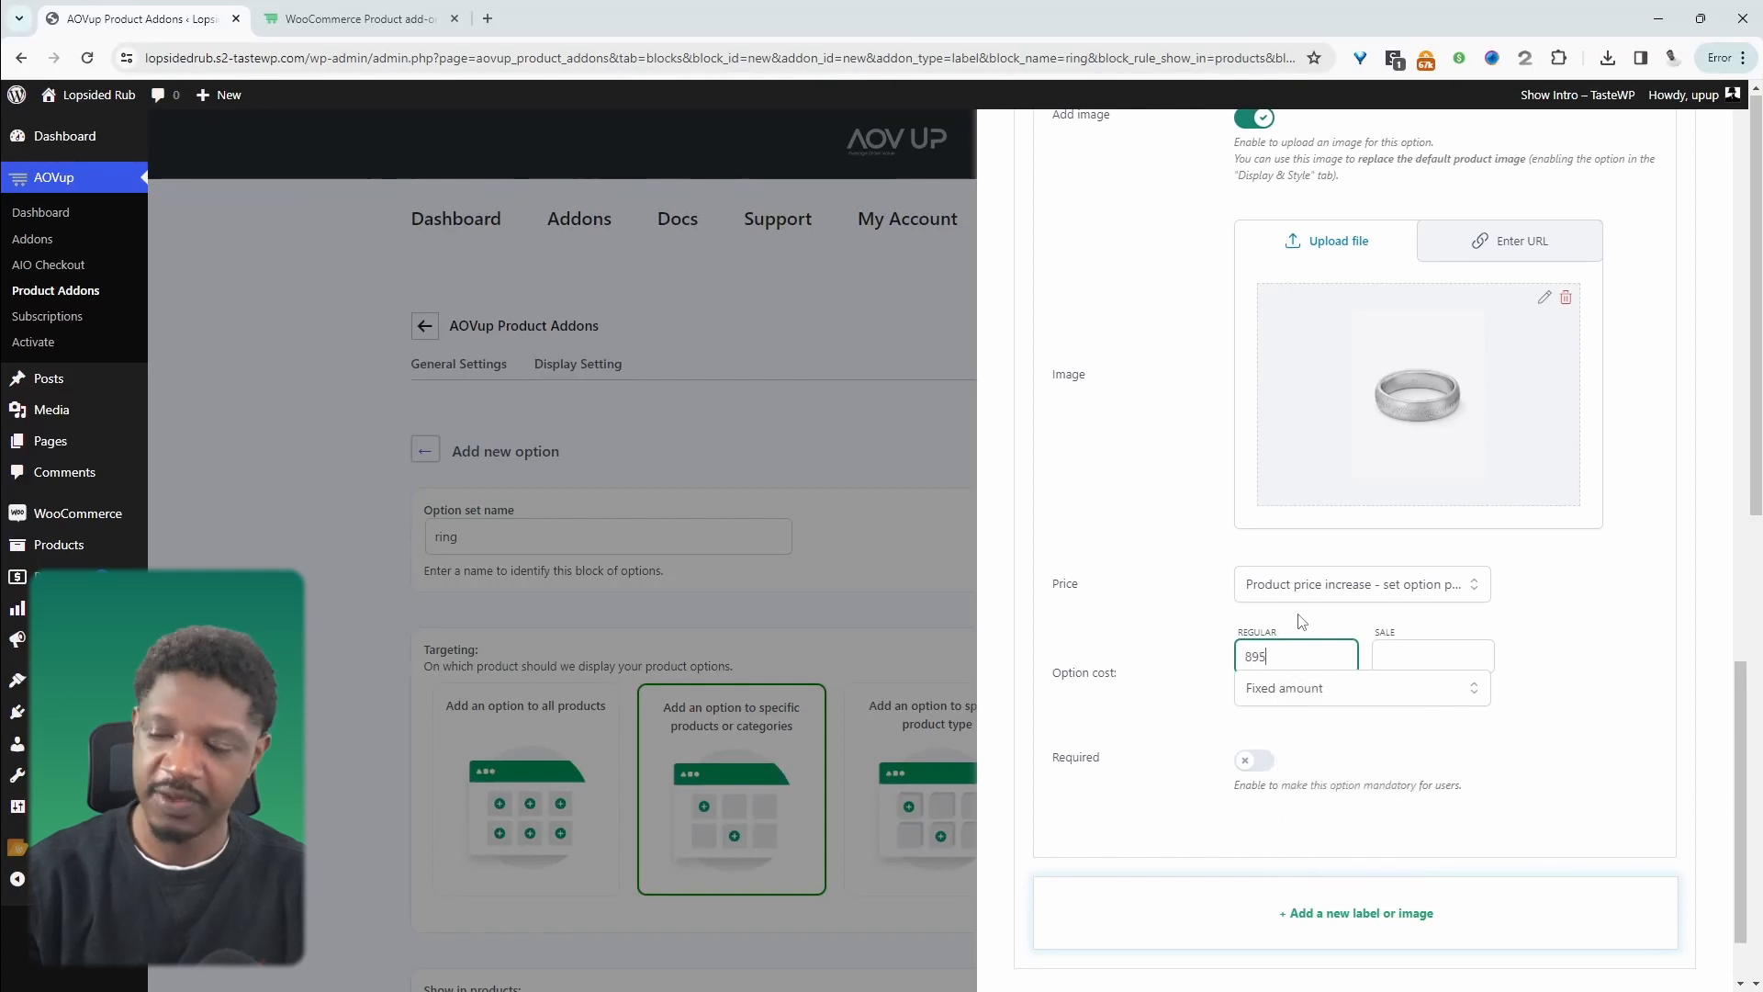
pyautogui.scroll(-2, 1506, 882)
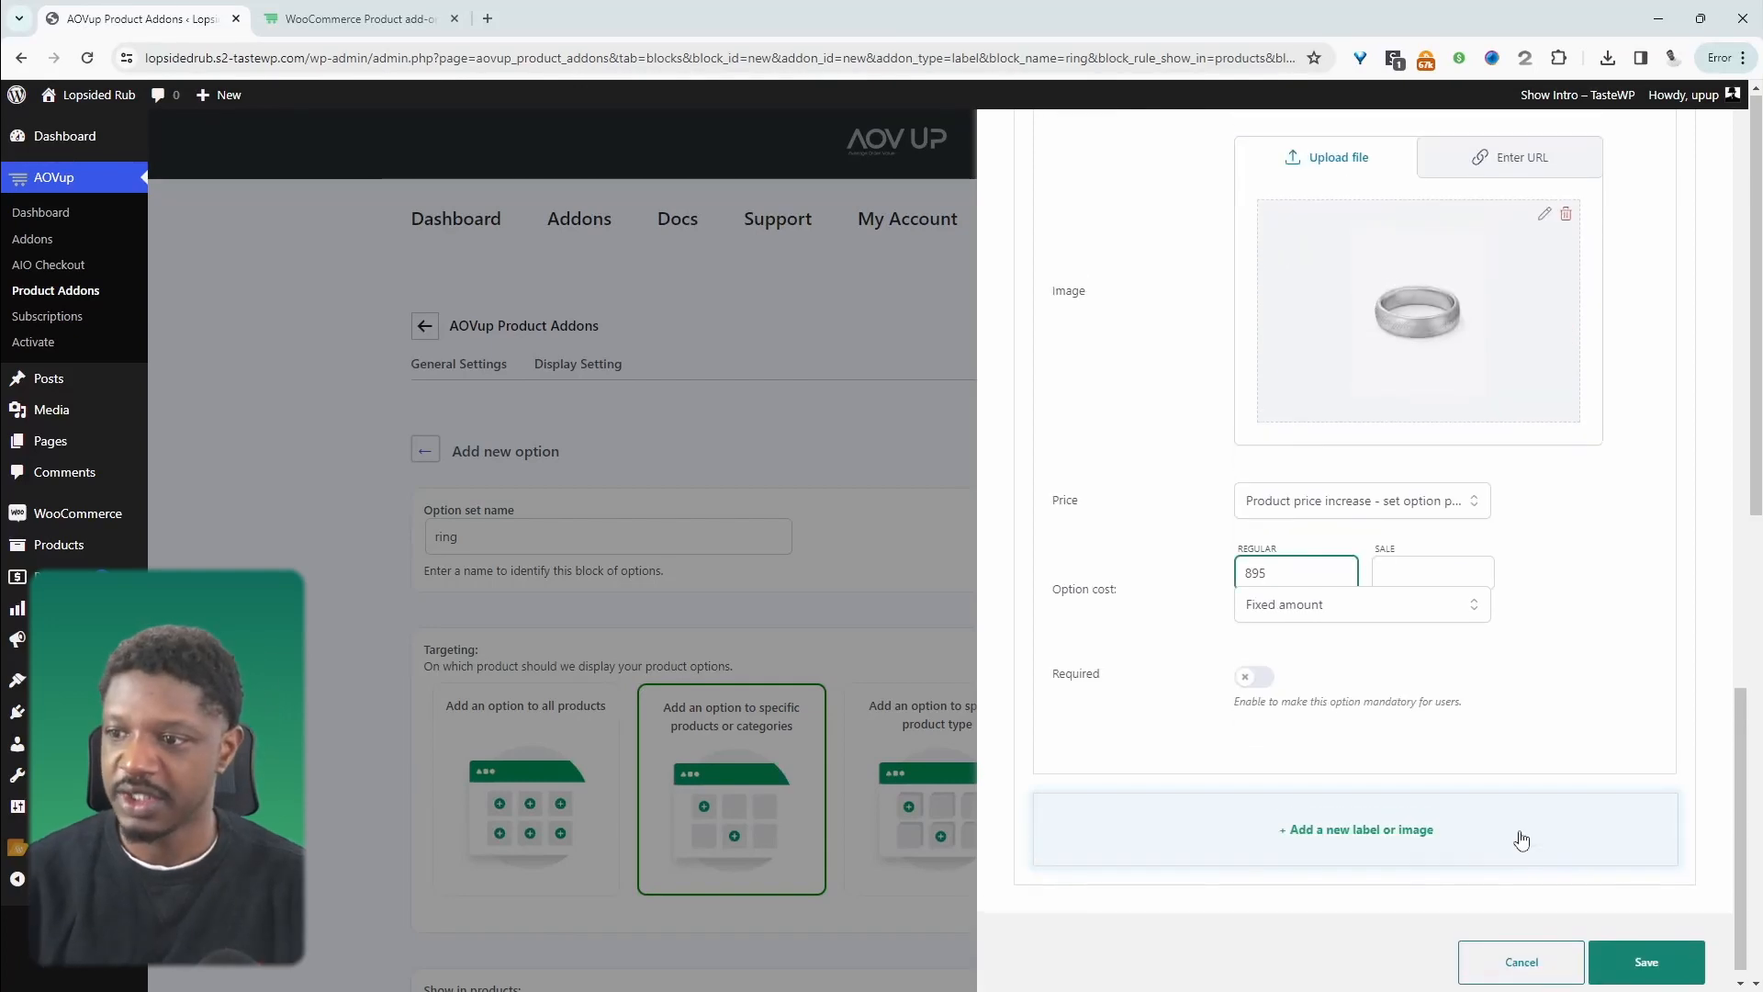
pyautogui.click(1639, 978)
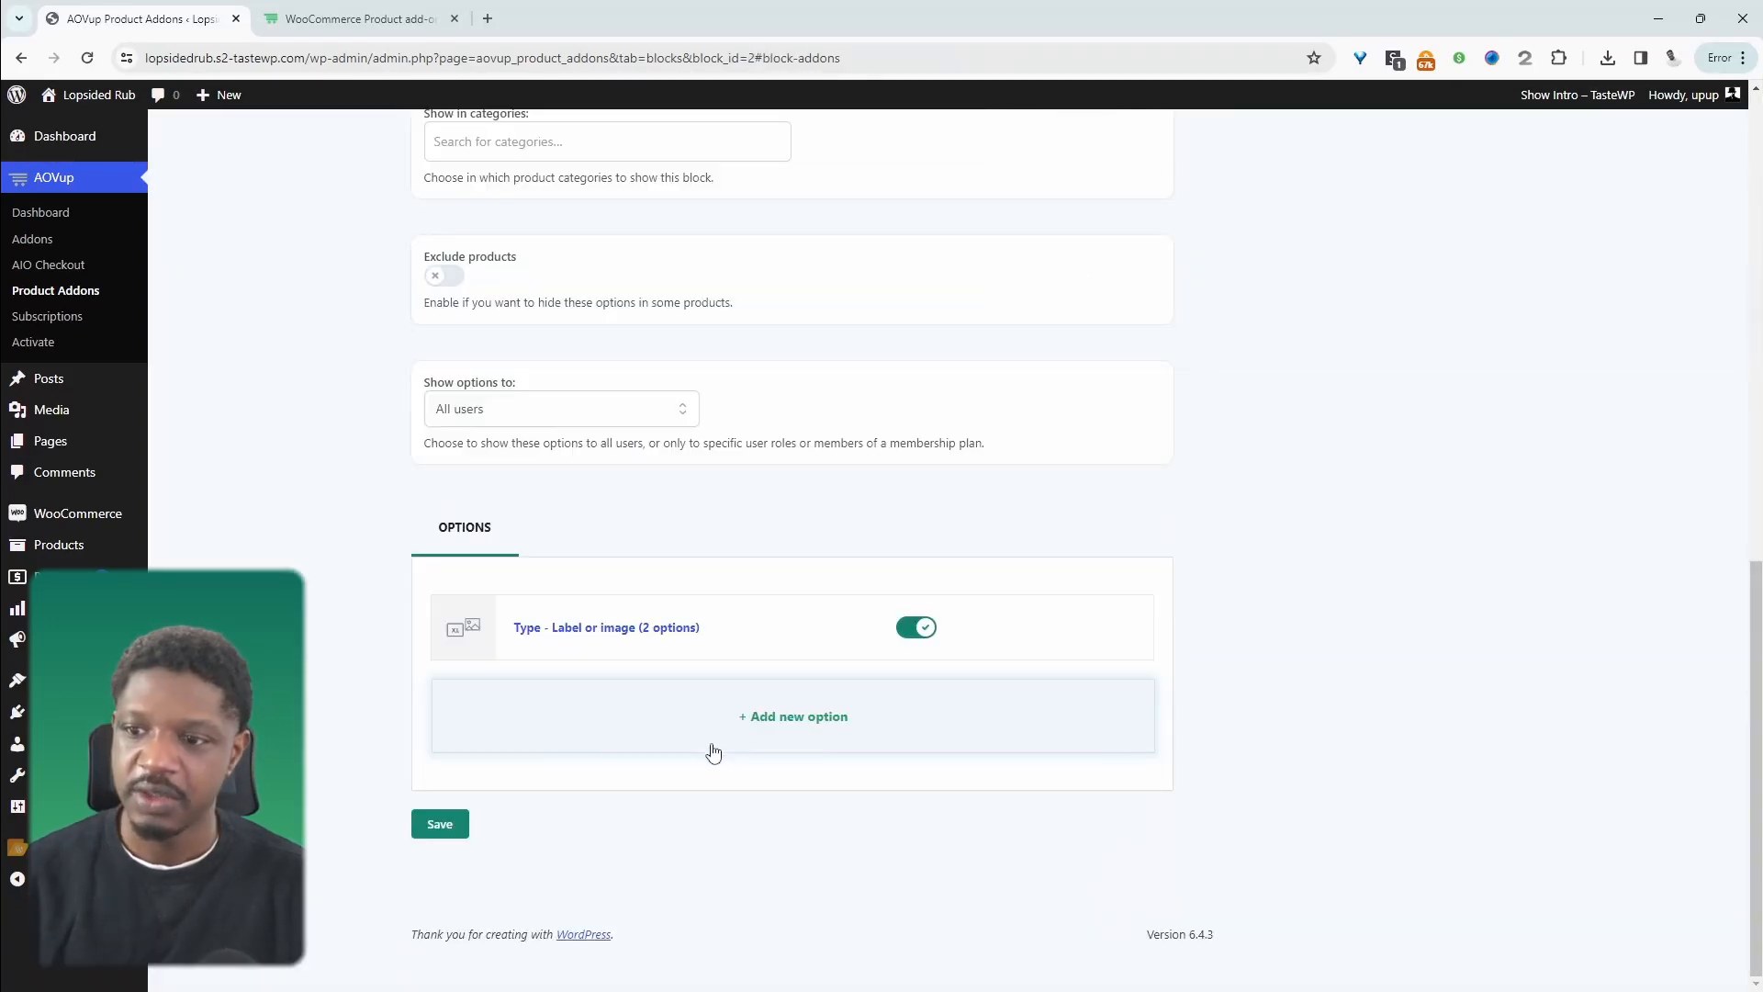
pyautogui.click(758, 735)
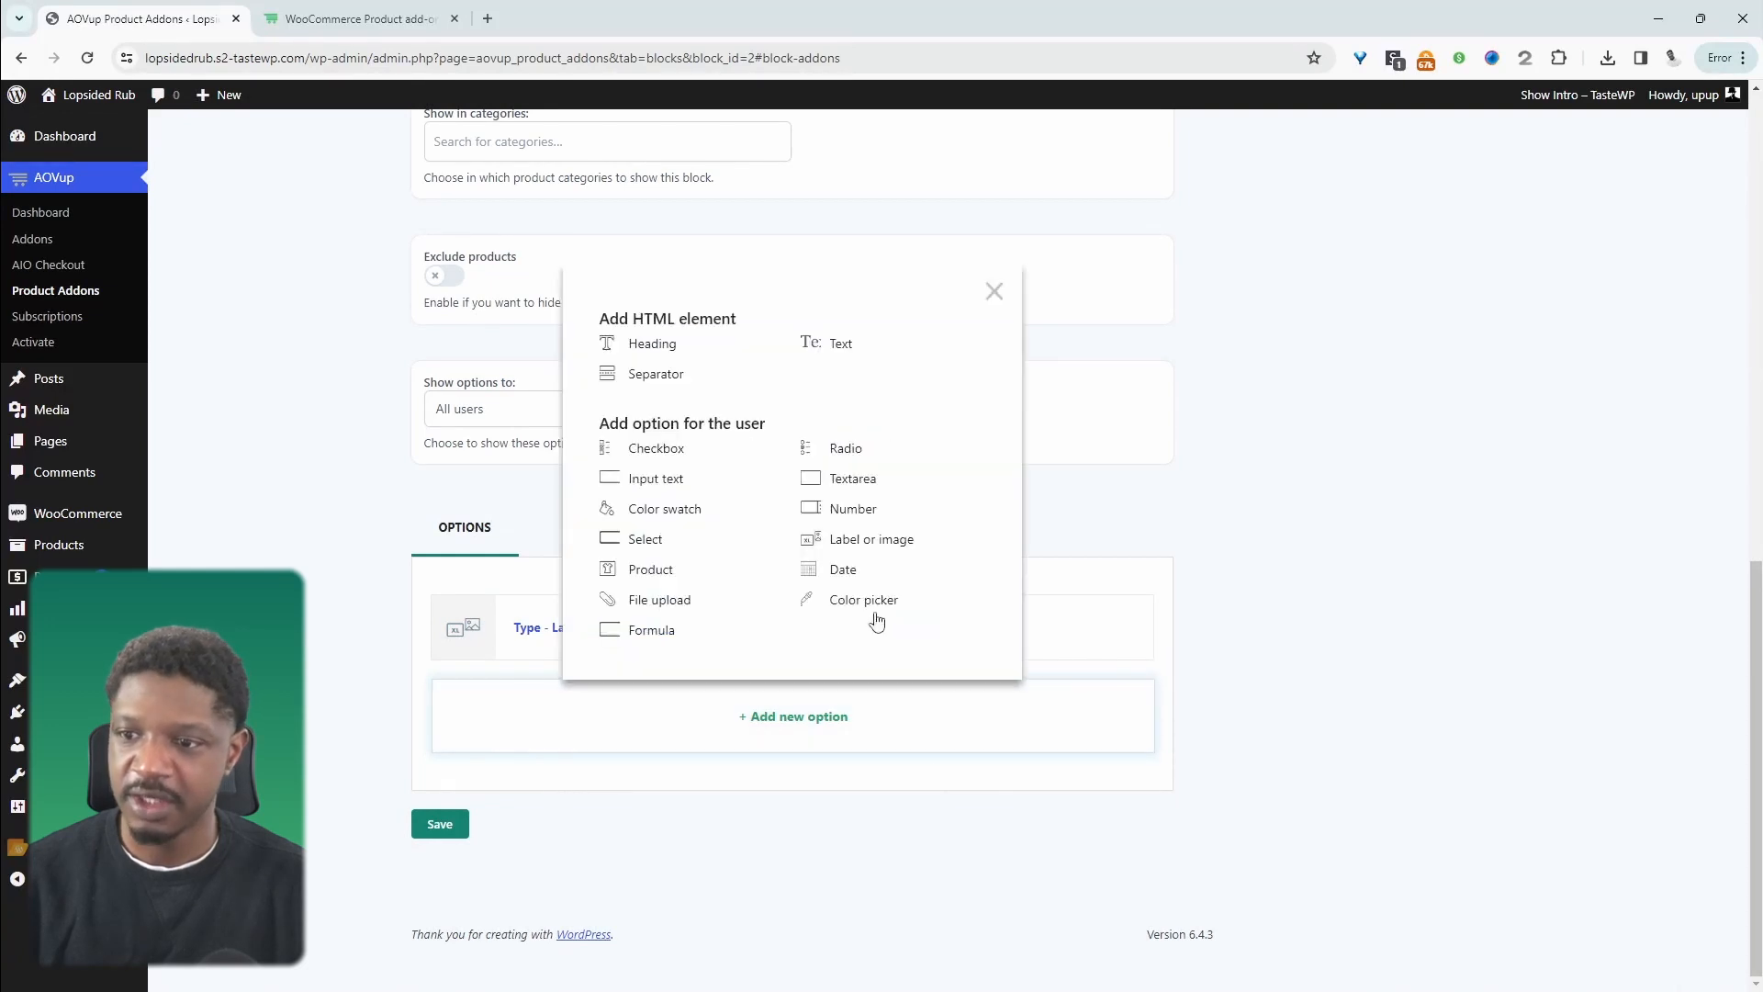
pyautogui.click(665, 488)
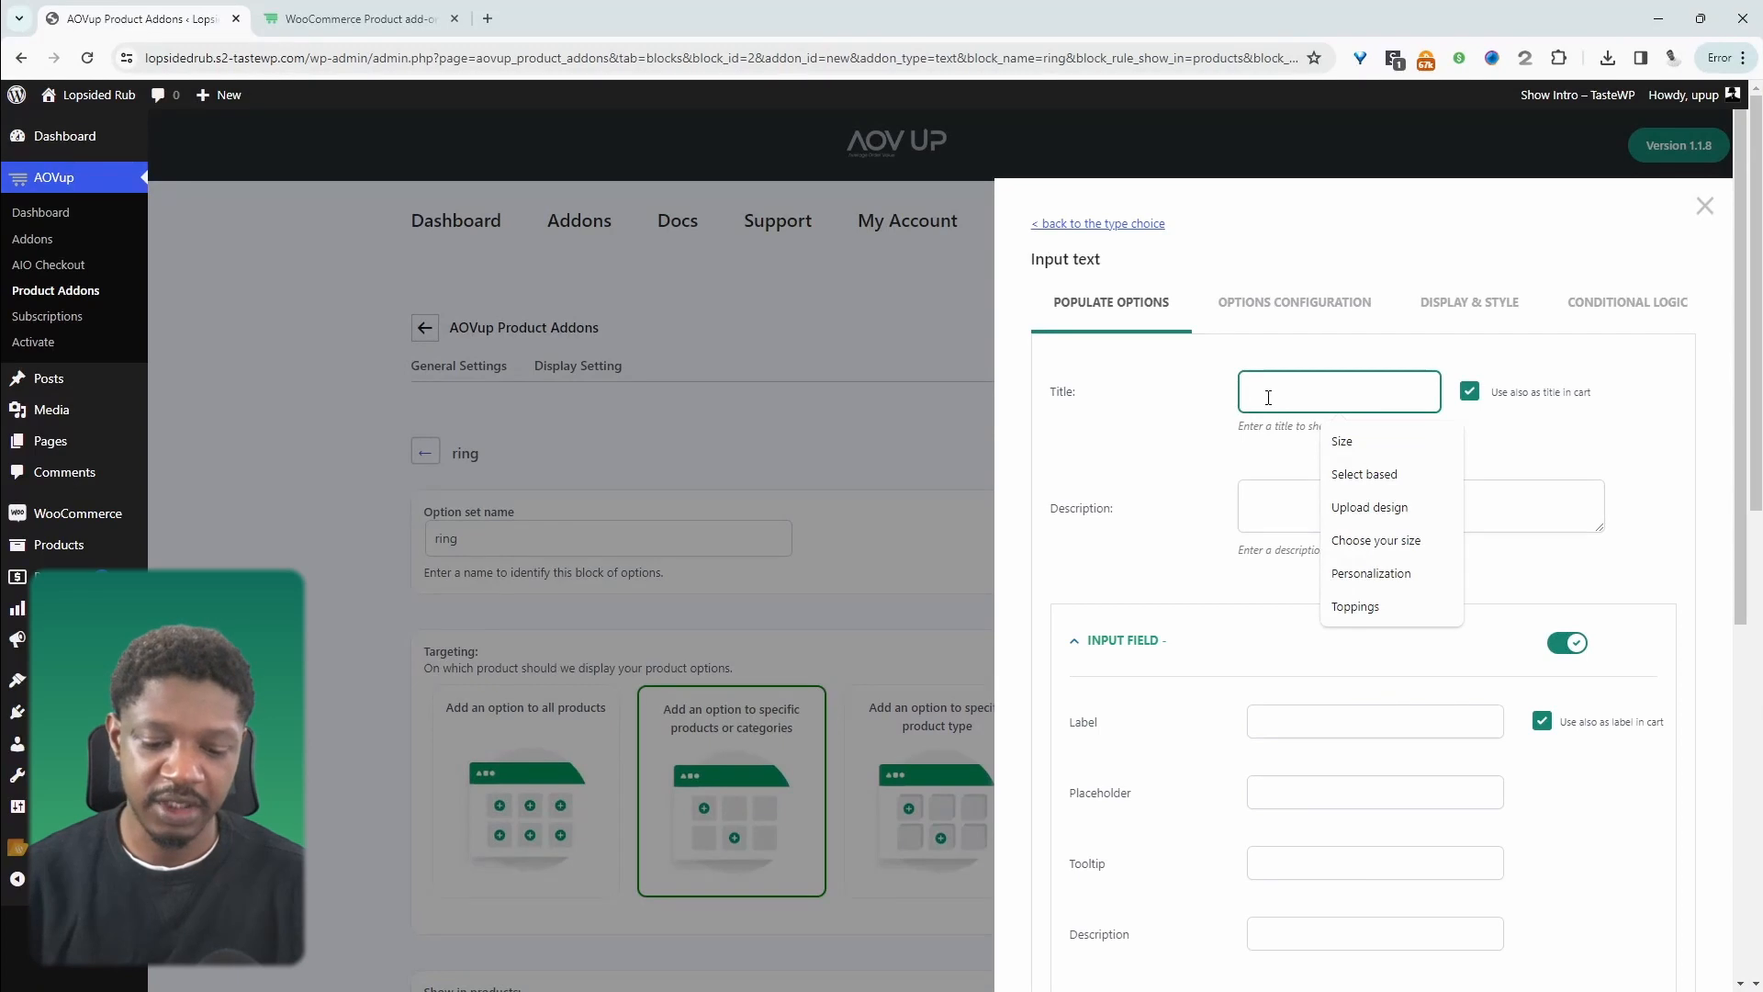
pyautogui.click(1705, 206)
# - Add a Checkbox option to the ring option set and title it Add Personalize Engraving
pyautogui.scroll(-10, 698, 679)
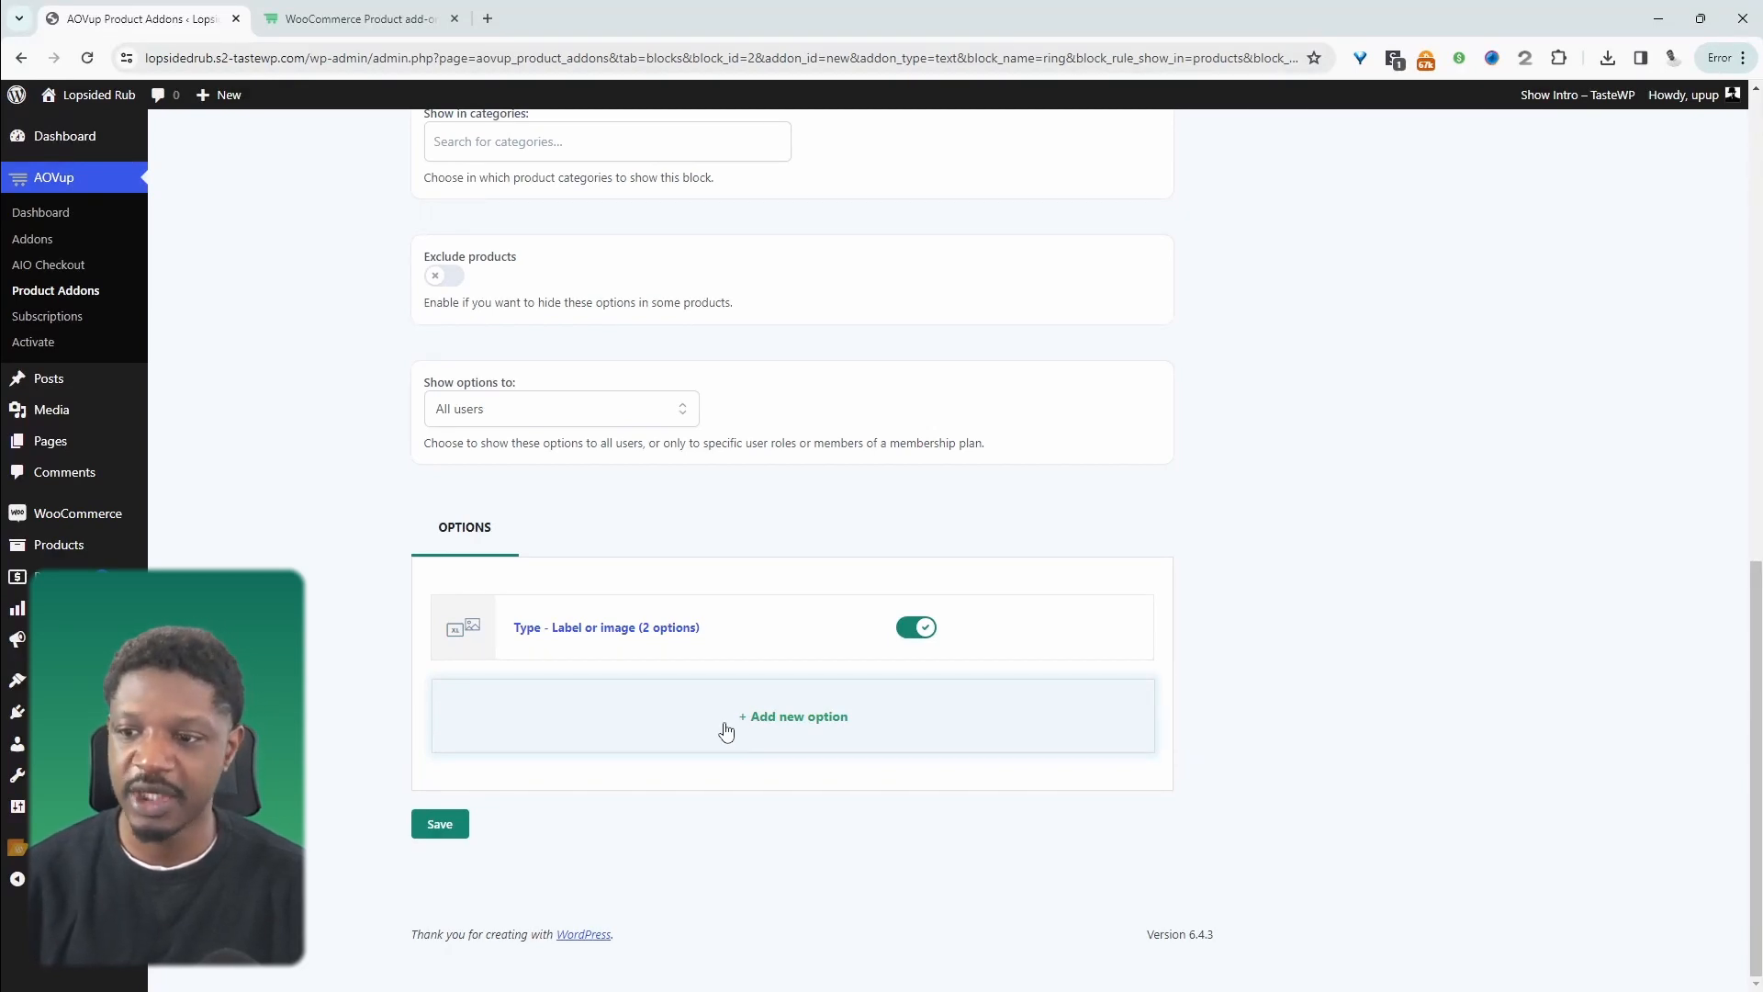
pyautogui.click(847, 720)
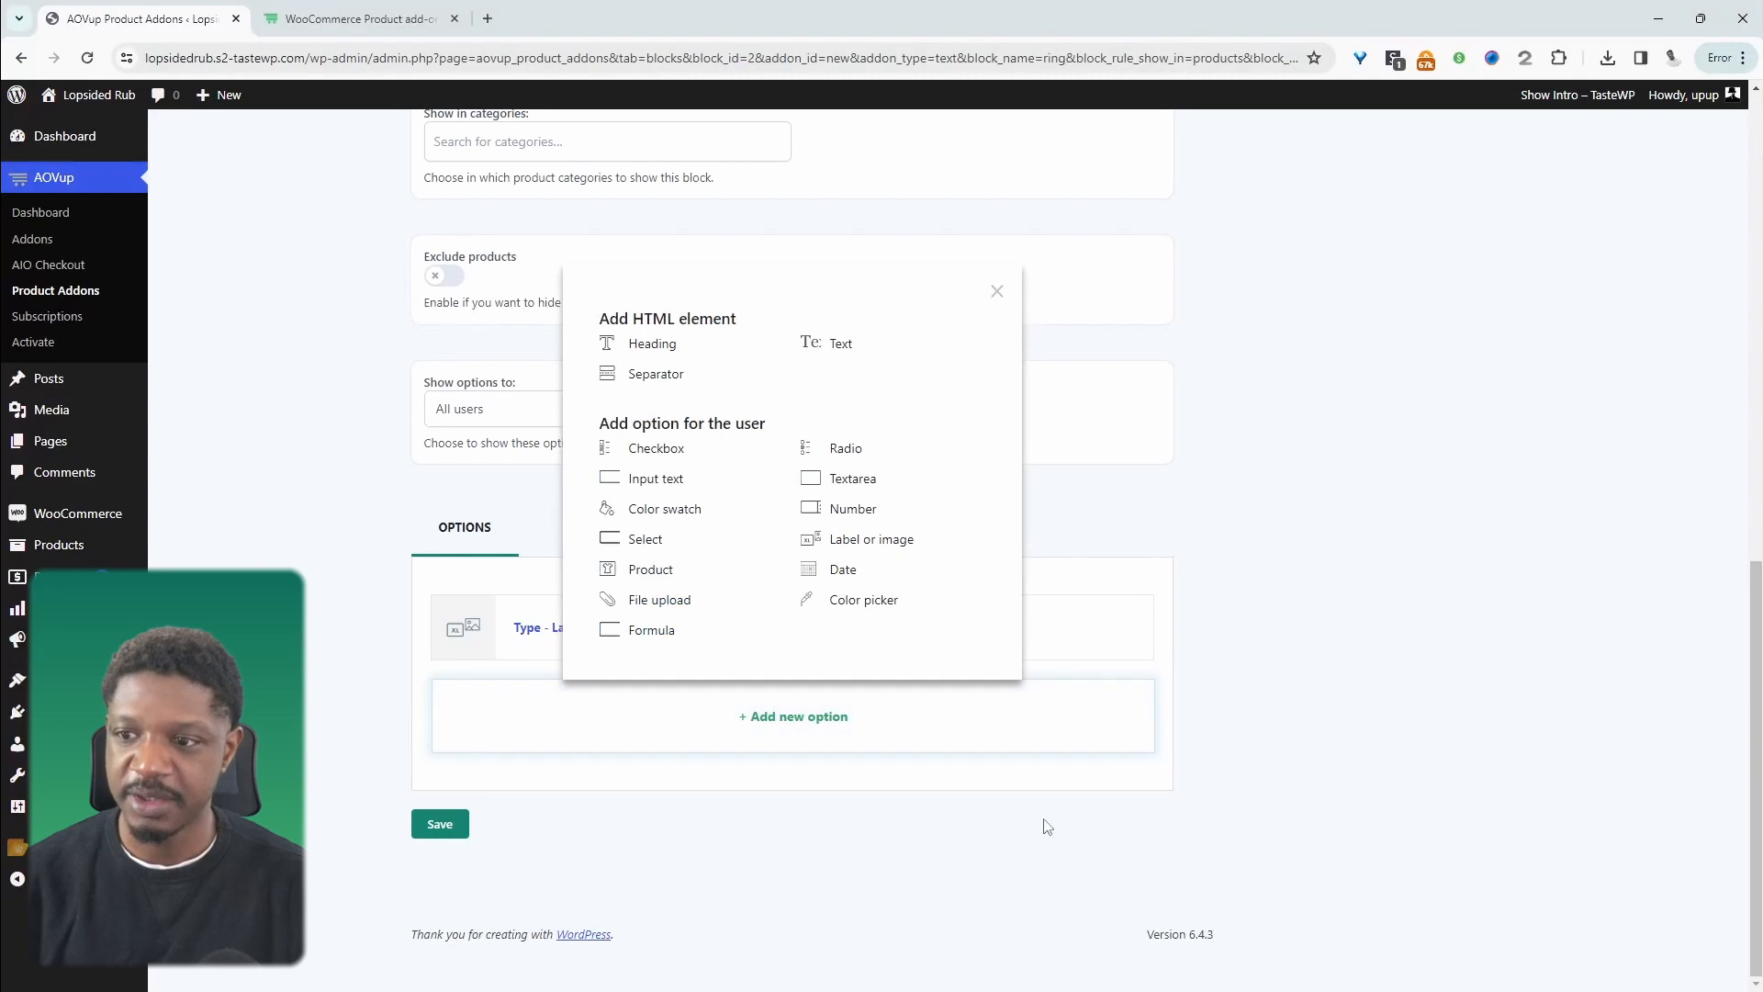
pyautogui.click(653, 452)
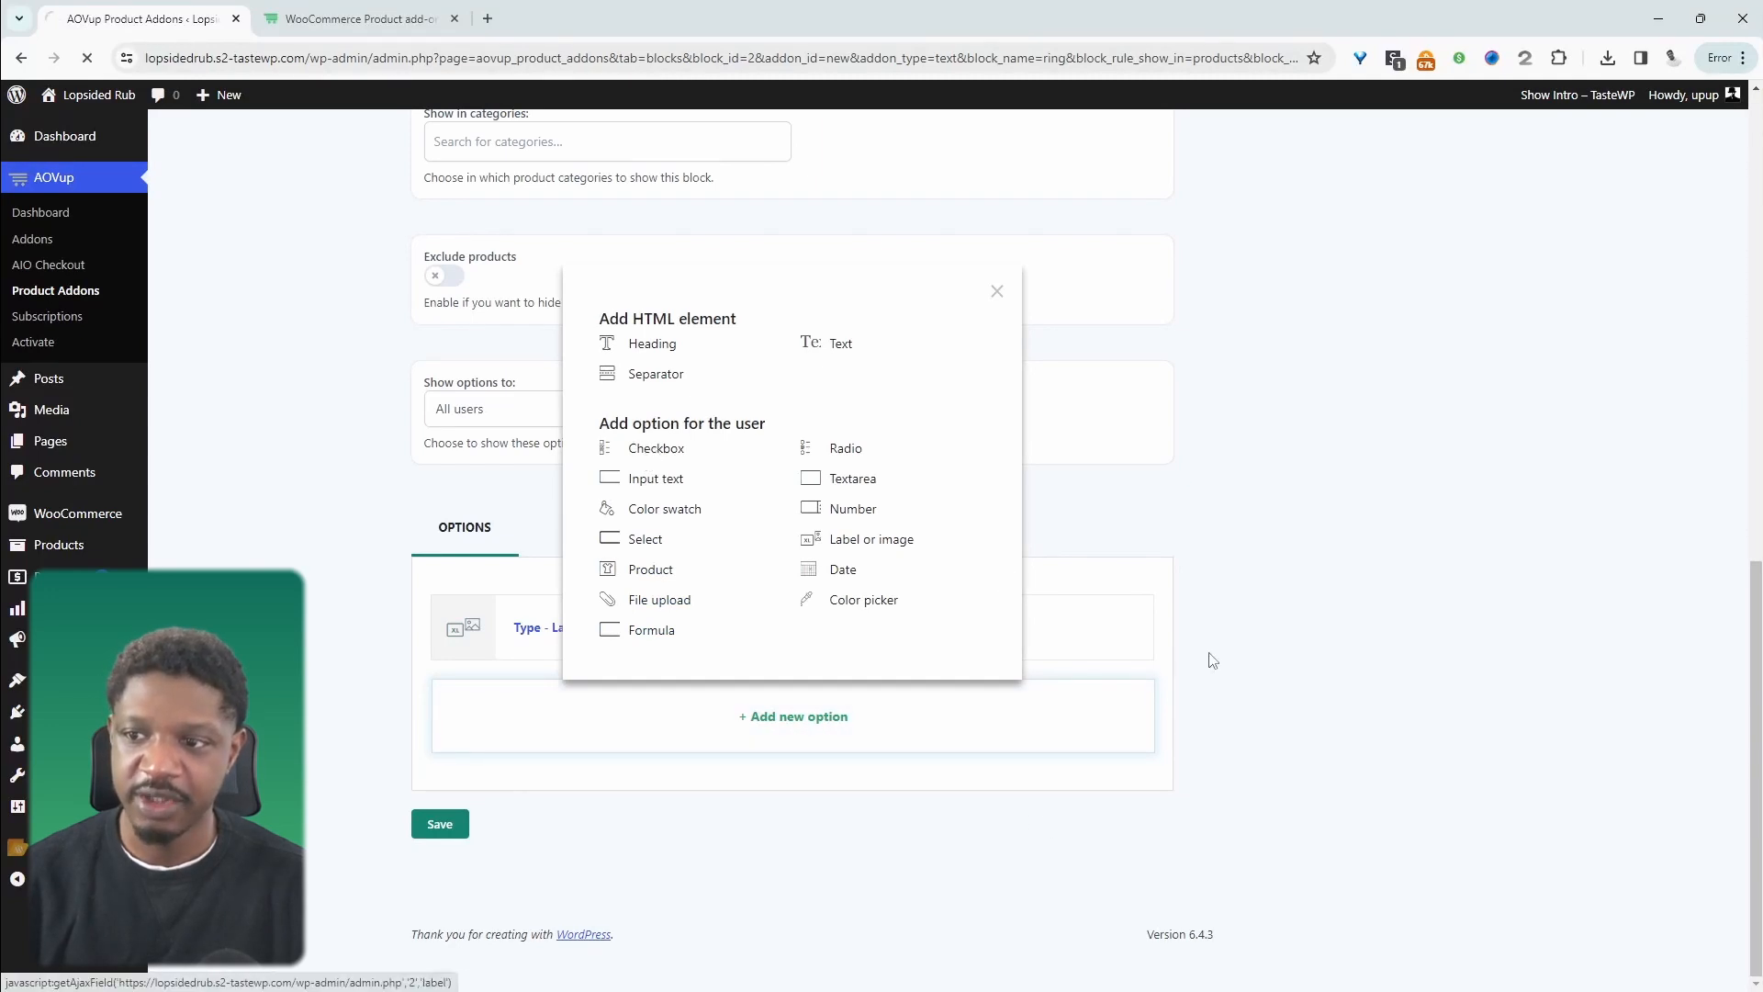
pyautogui.click(1286, 392)
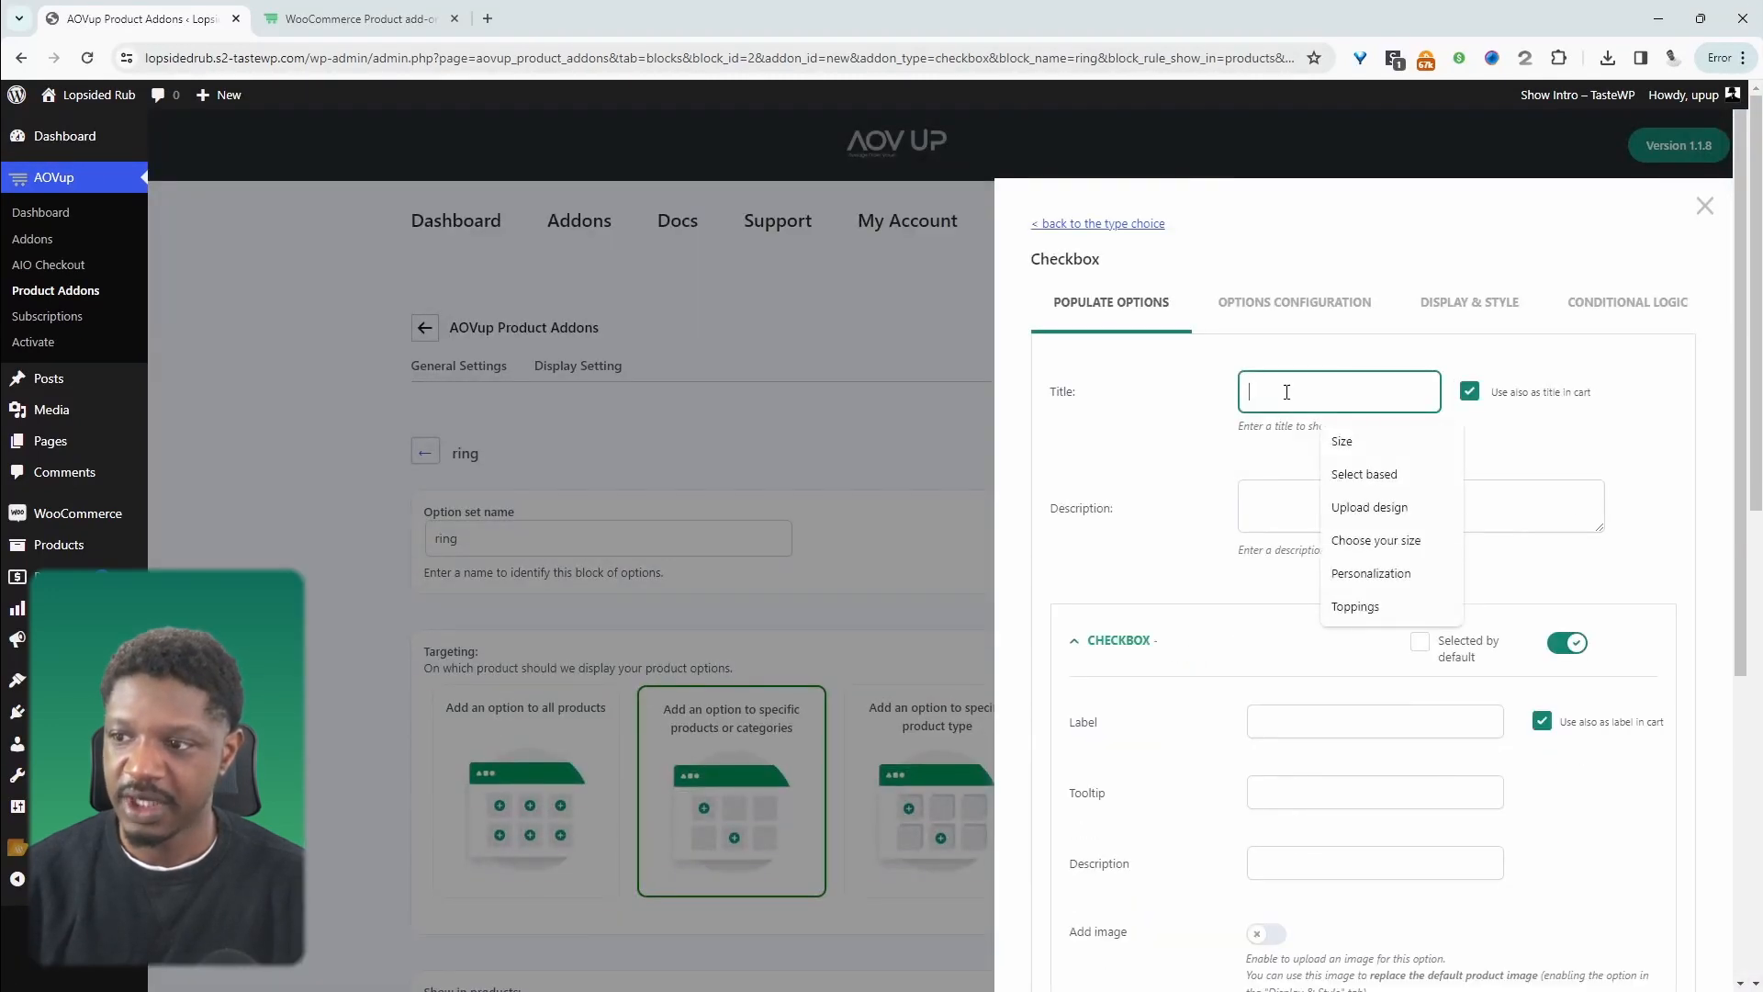
pyautogui.click(1371, 573)
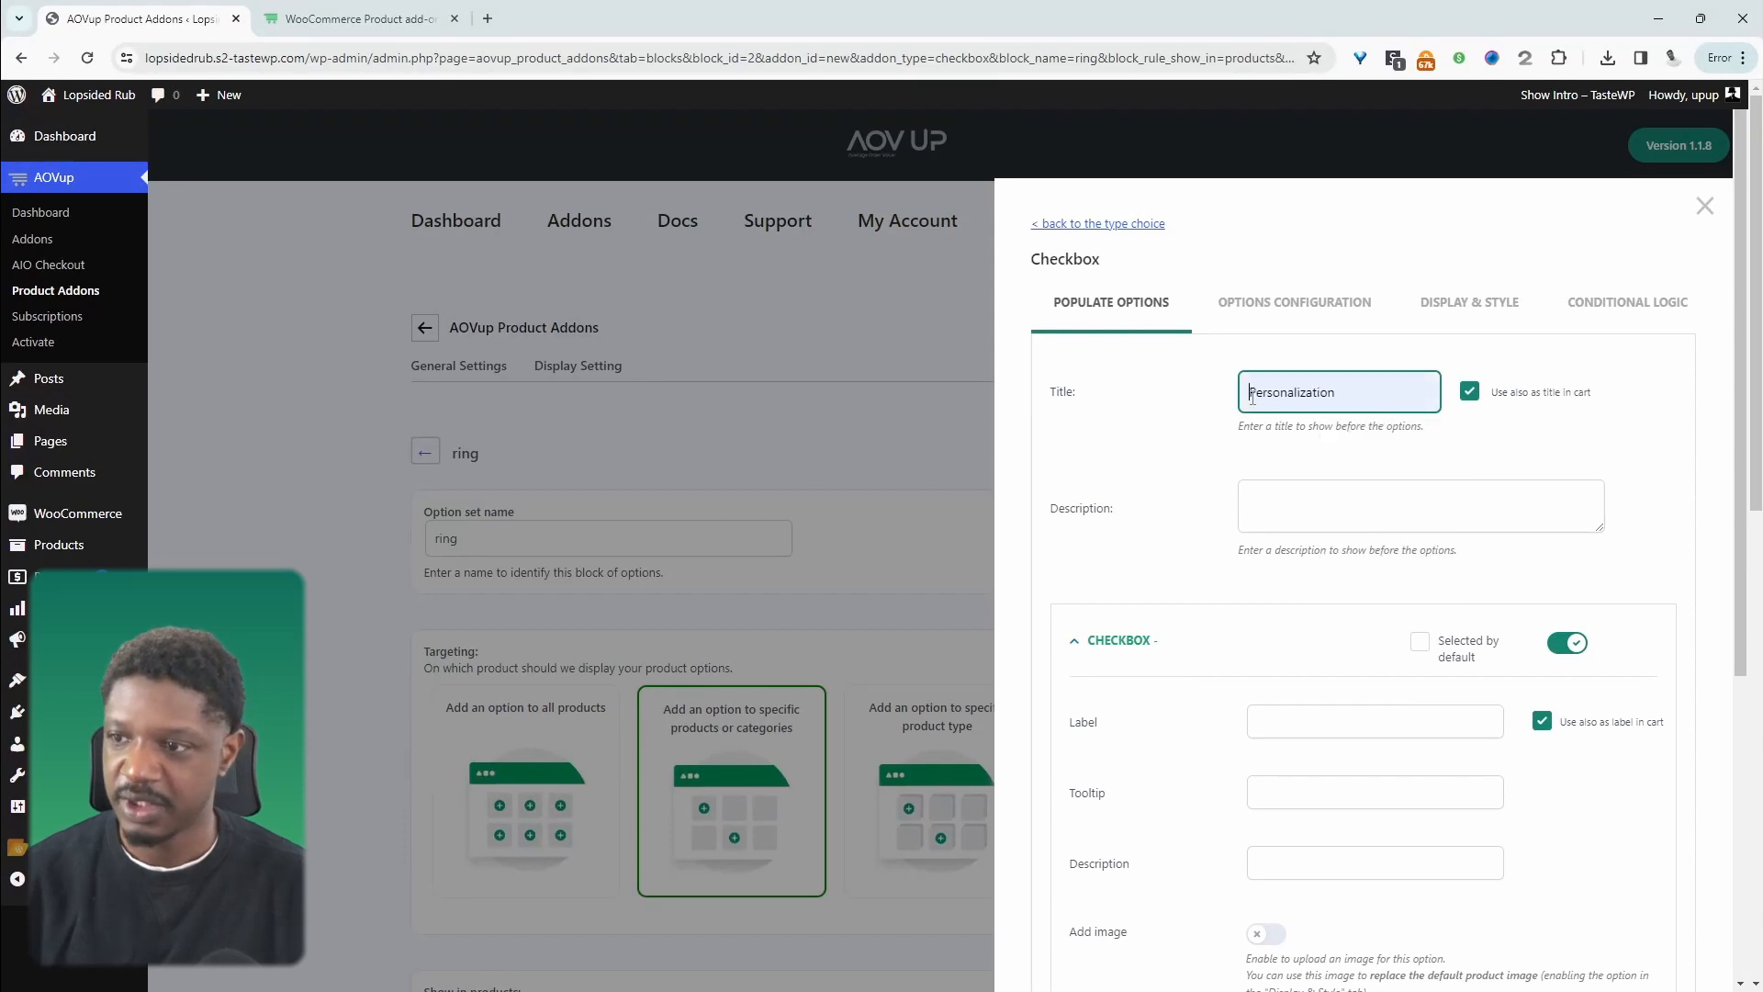
pyautogui.write('Engraving')
pyautogui.scroll(-2, 1295, 594)
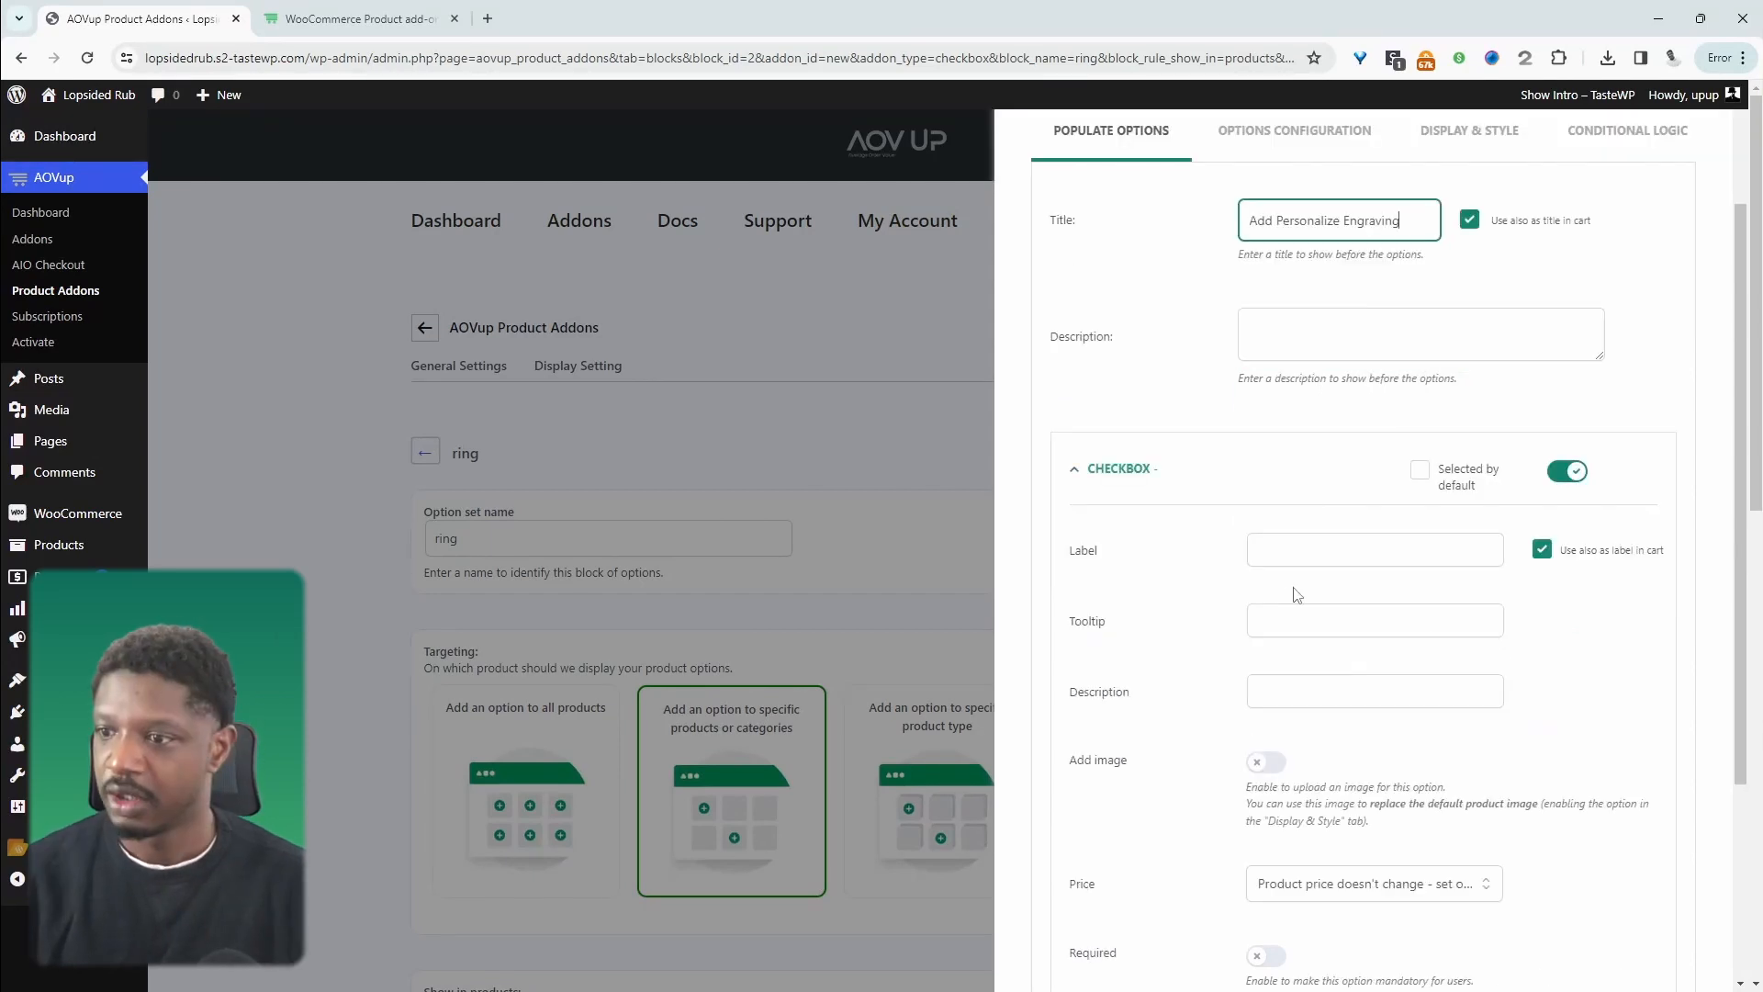
# - Label the engraving checkbox Yes and save it with a regular fixed price increase of 45
pyautogui.click(1304, 543)
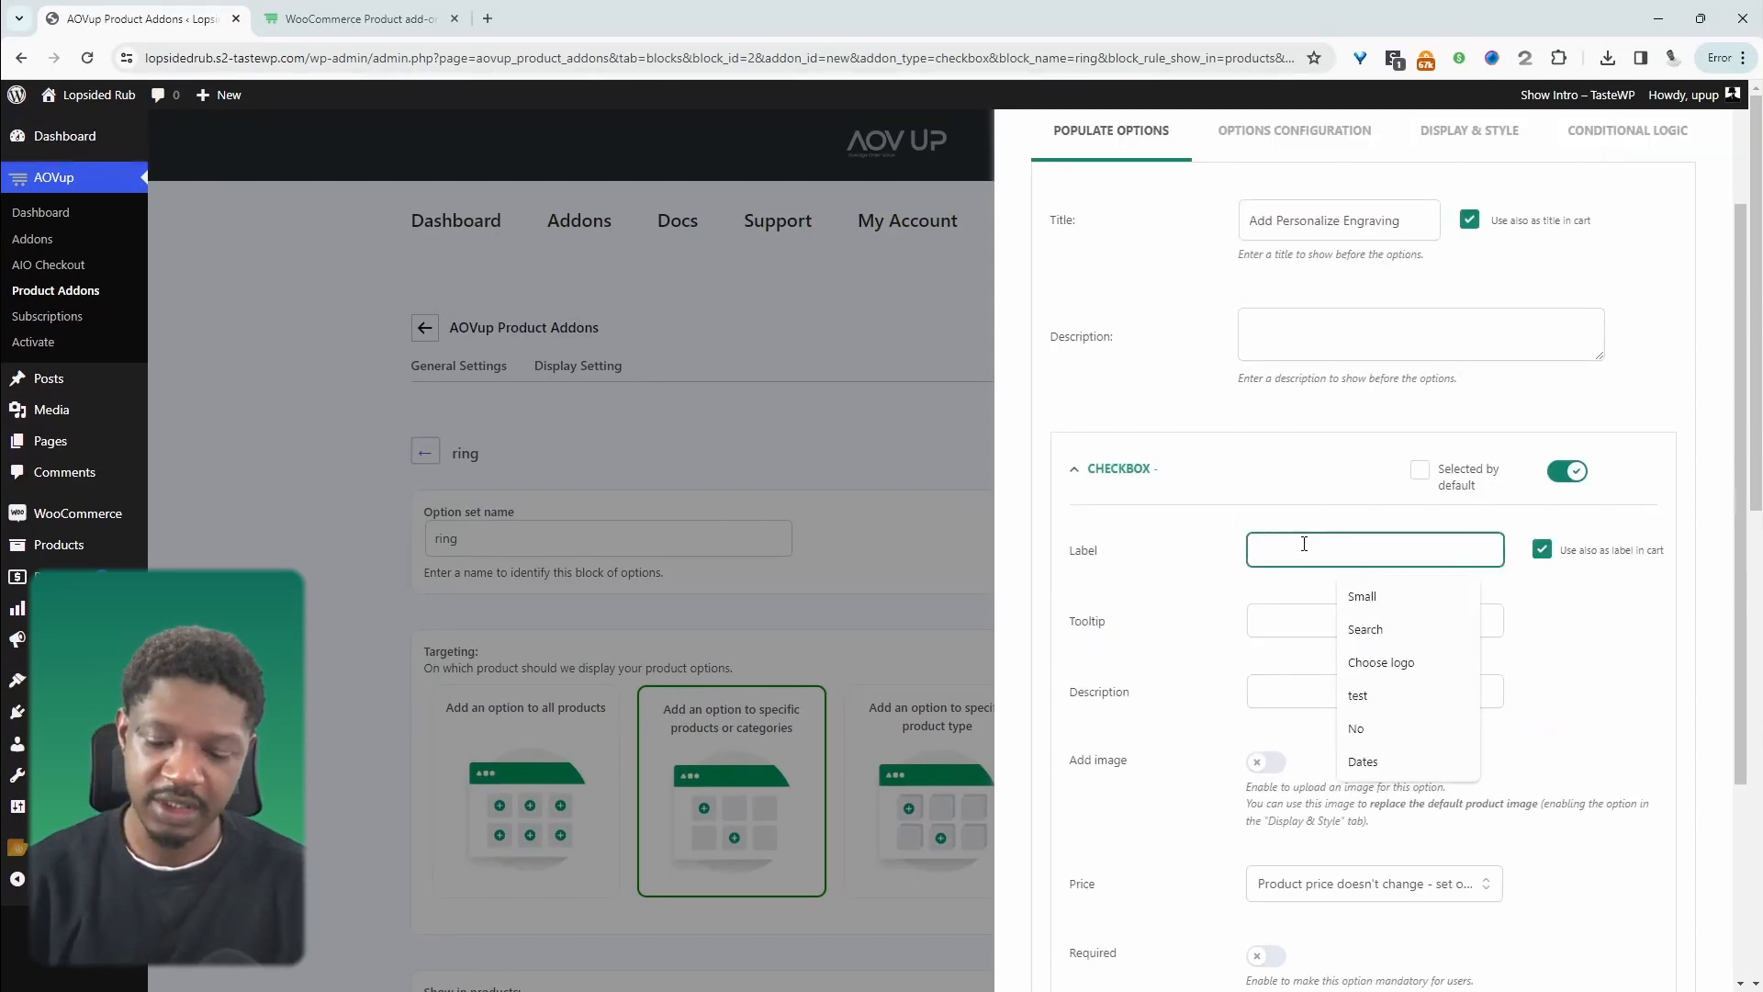
pyautogui.write('Yes')
pyautogui.scroll(-2, 1590, 630)
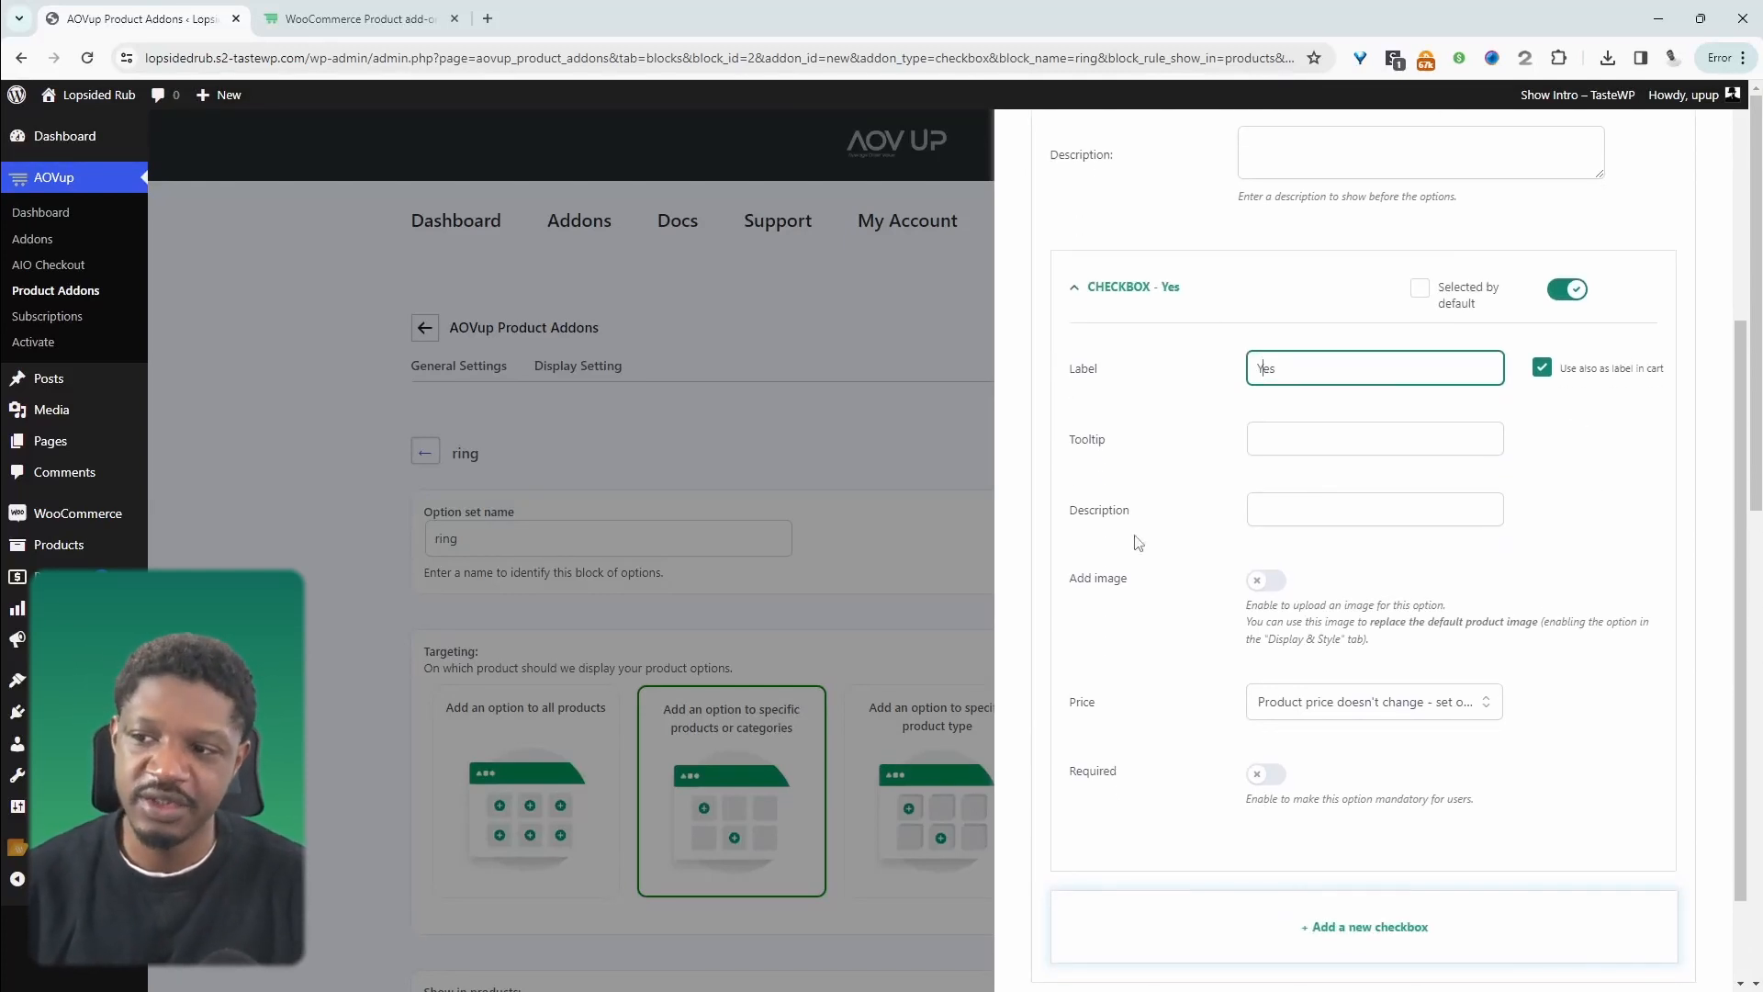
pyautogui.click(1366, 706)
pyautogui.click(1335, 802)
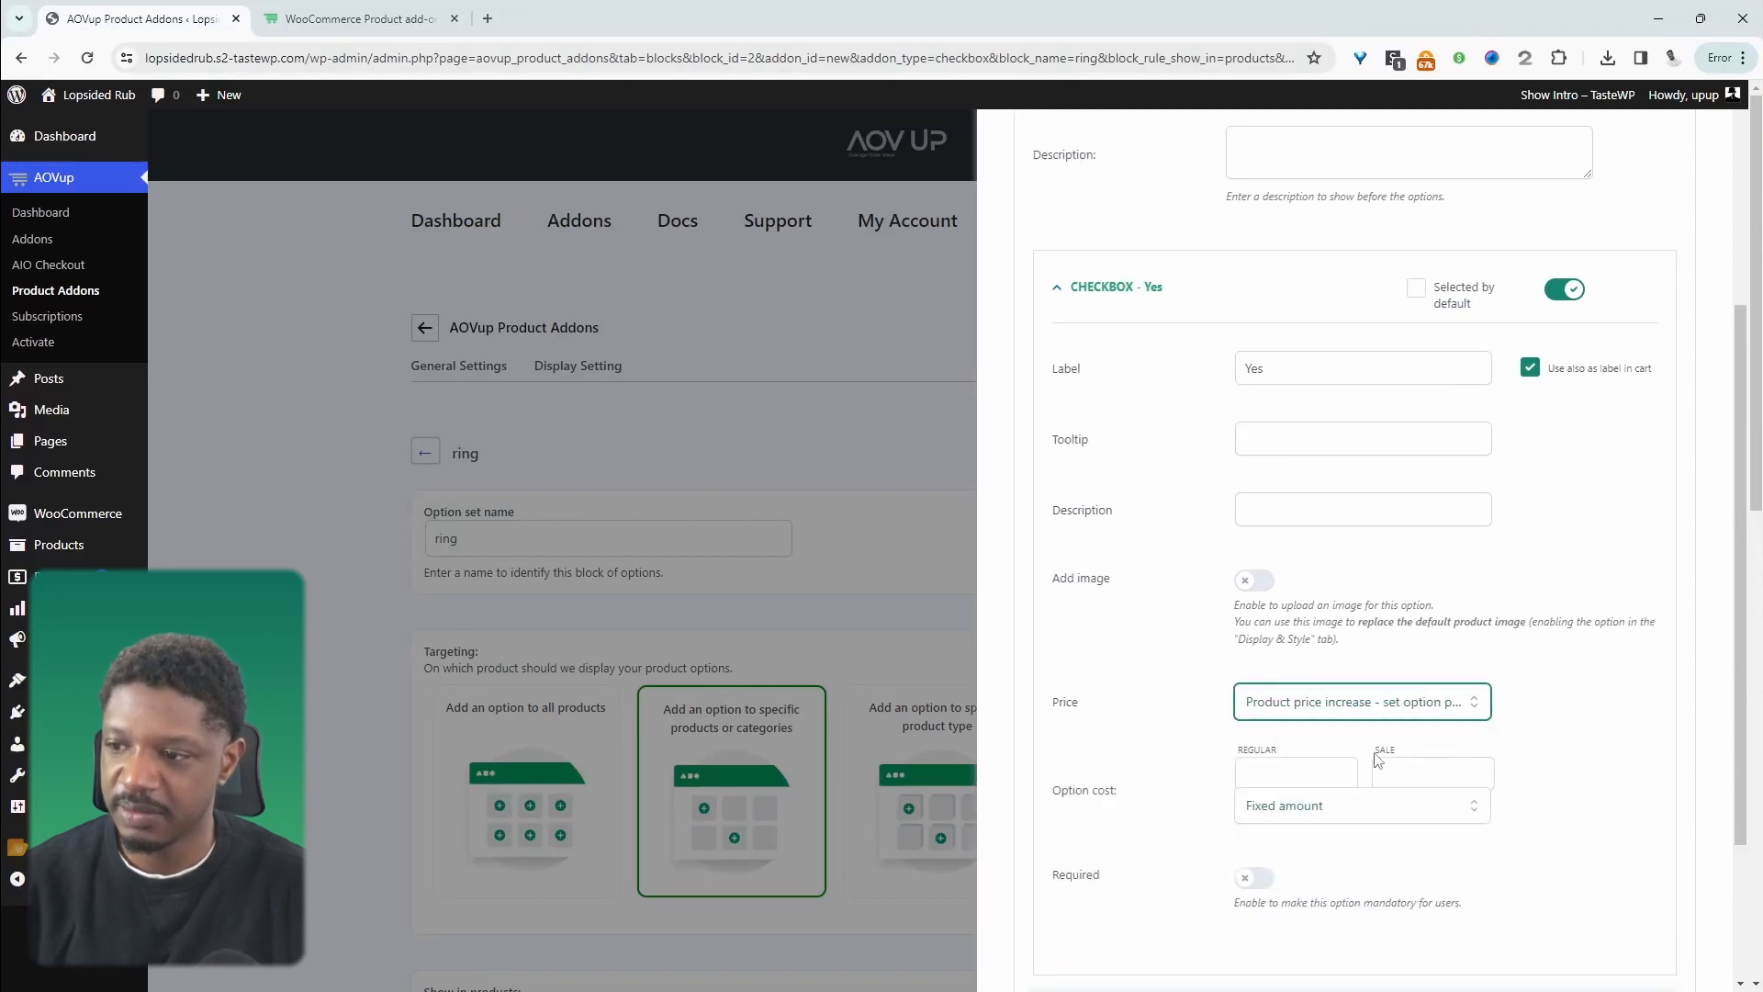
pyautogui.click(1289, 769)
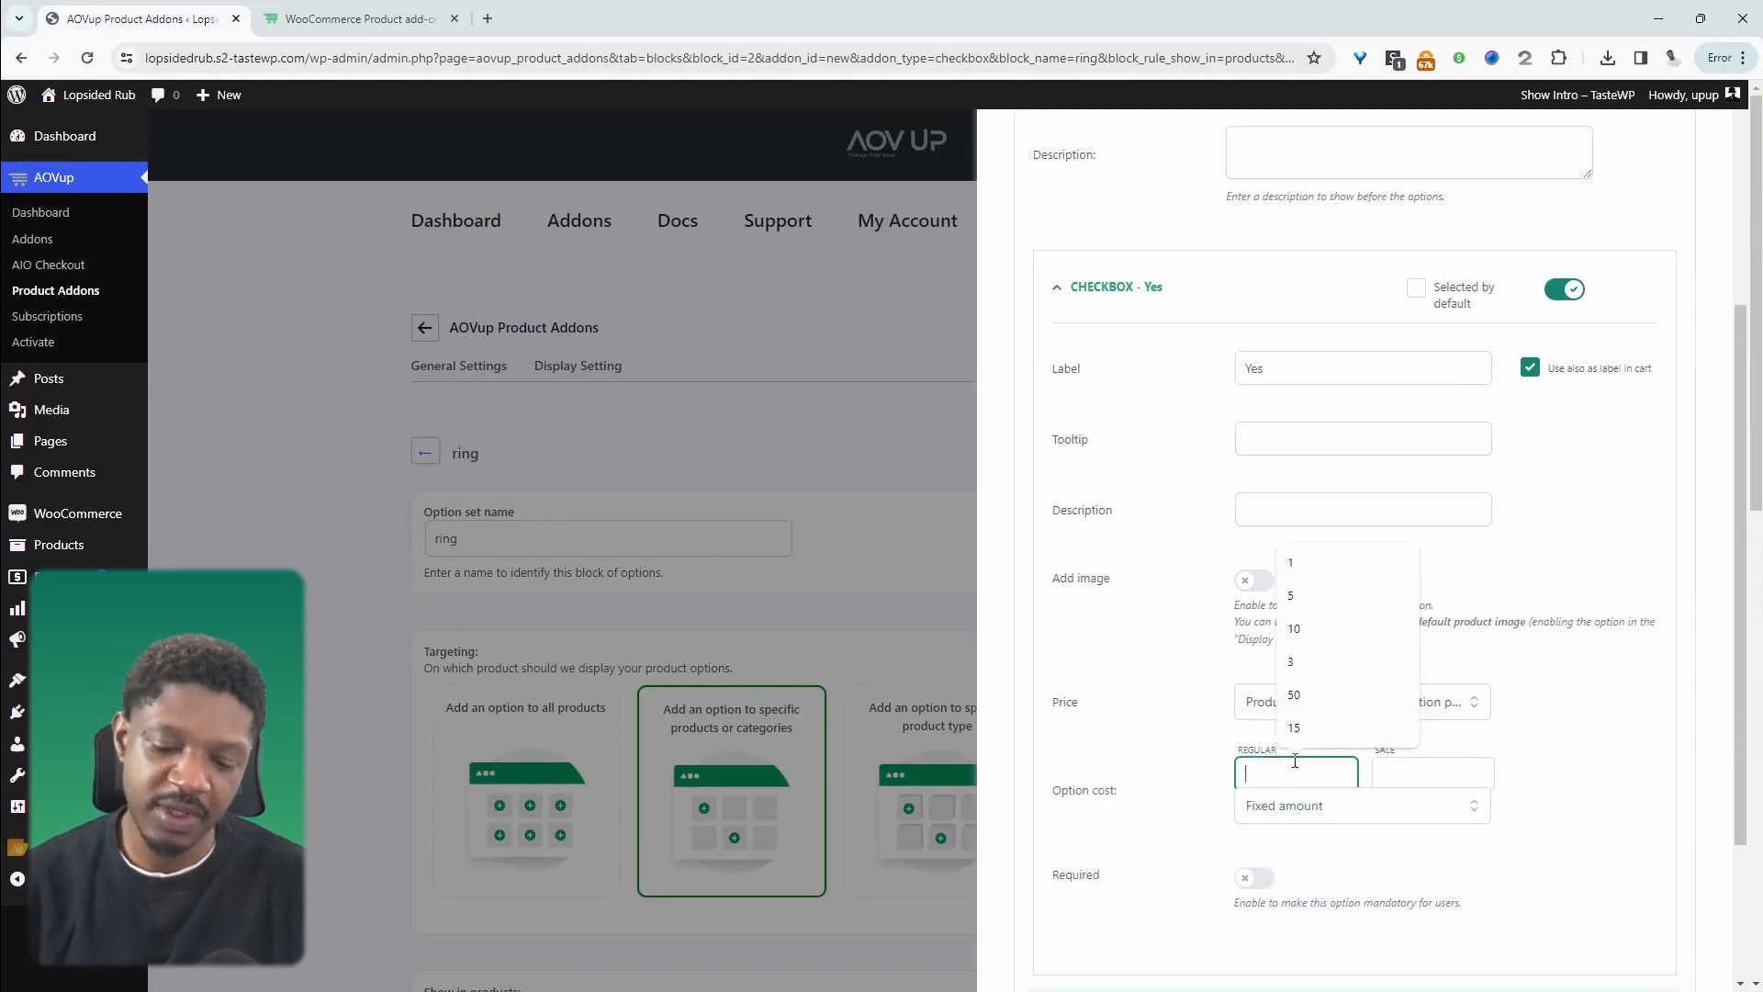
pyautogui.write('45')
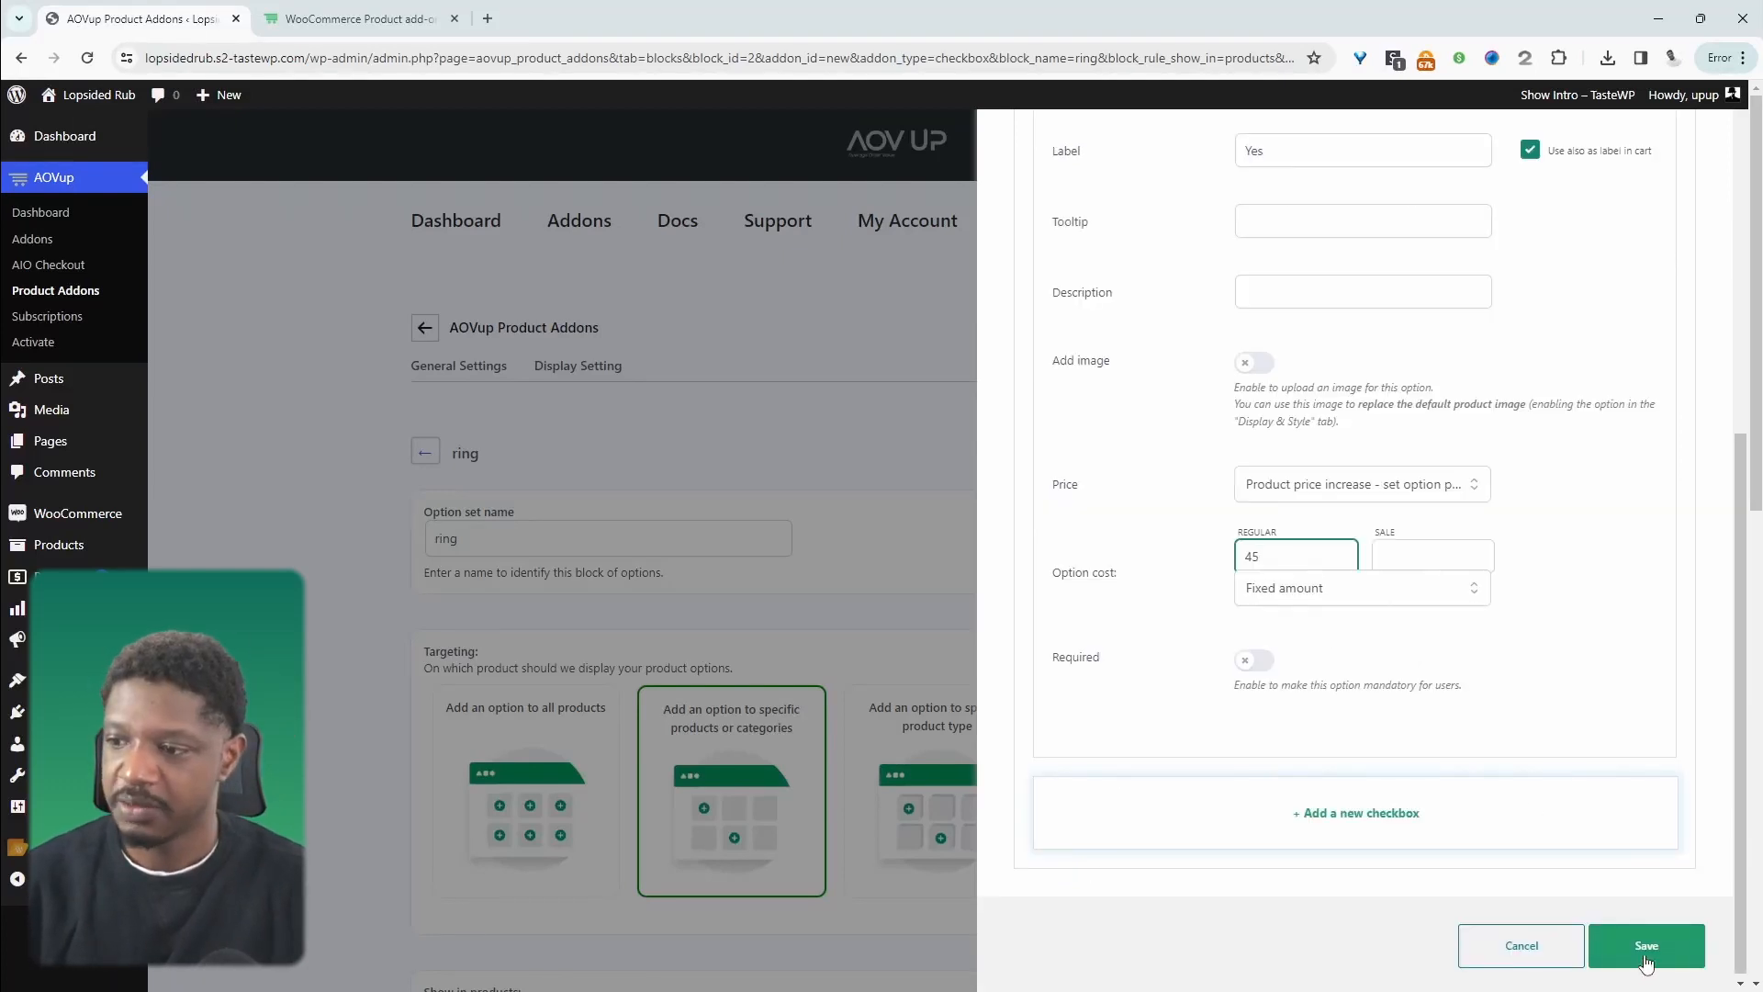
pyautogui.click(1642, 964)
# - Add an Input text option to the ring option set and title it Enter text to engrave
pyautogui.scroll(-12, 1023, 669)
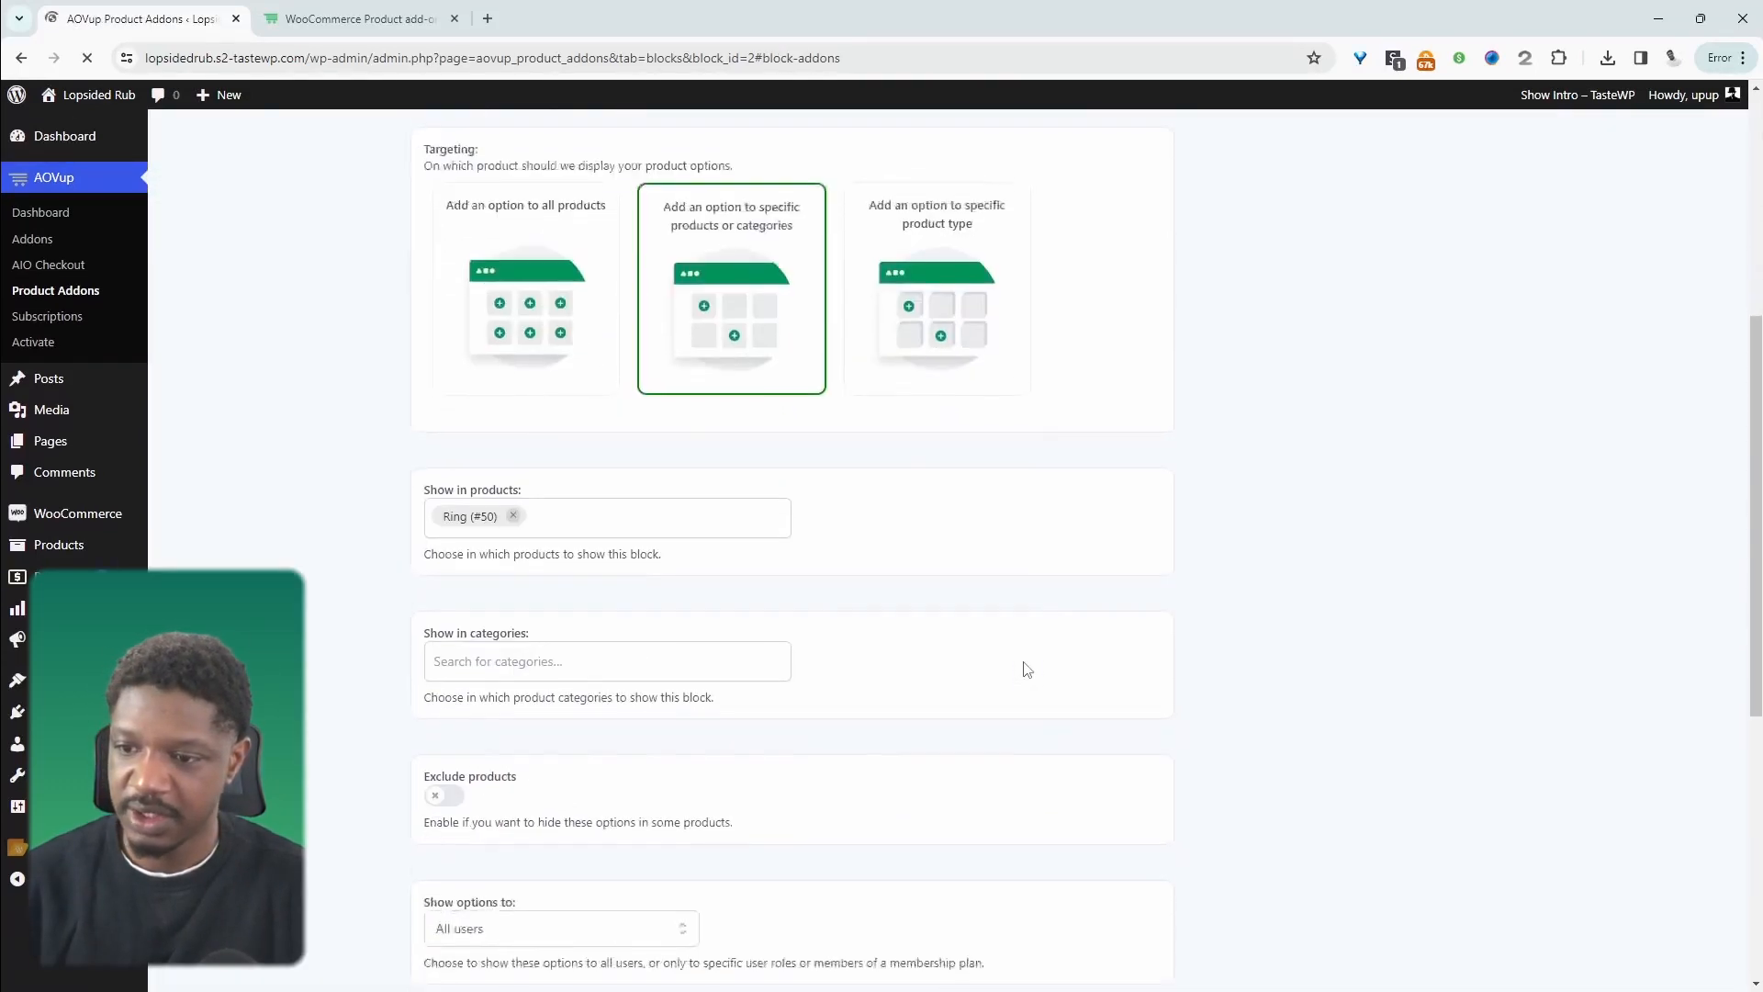
pyautogui.click(792, 730)
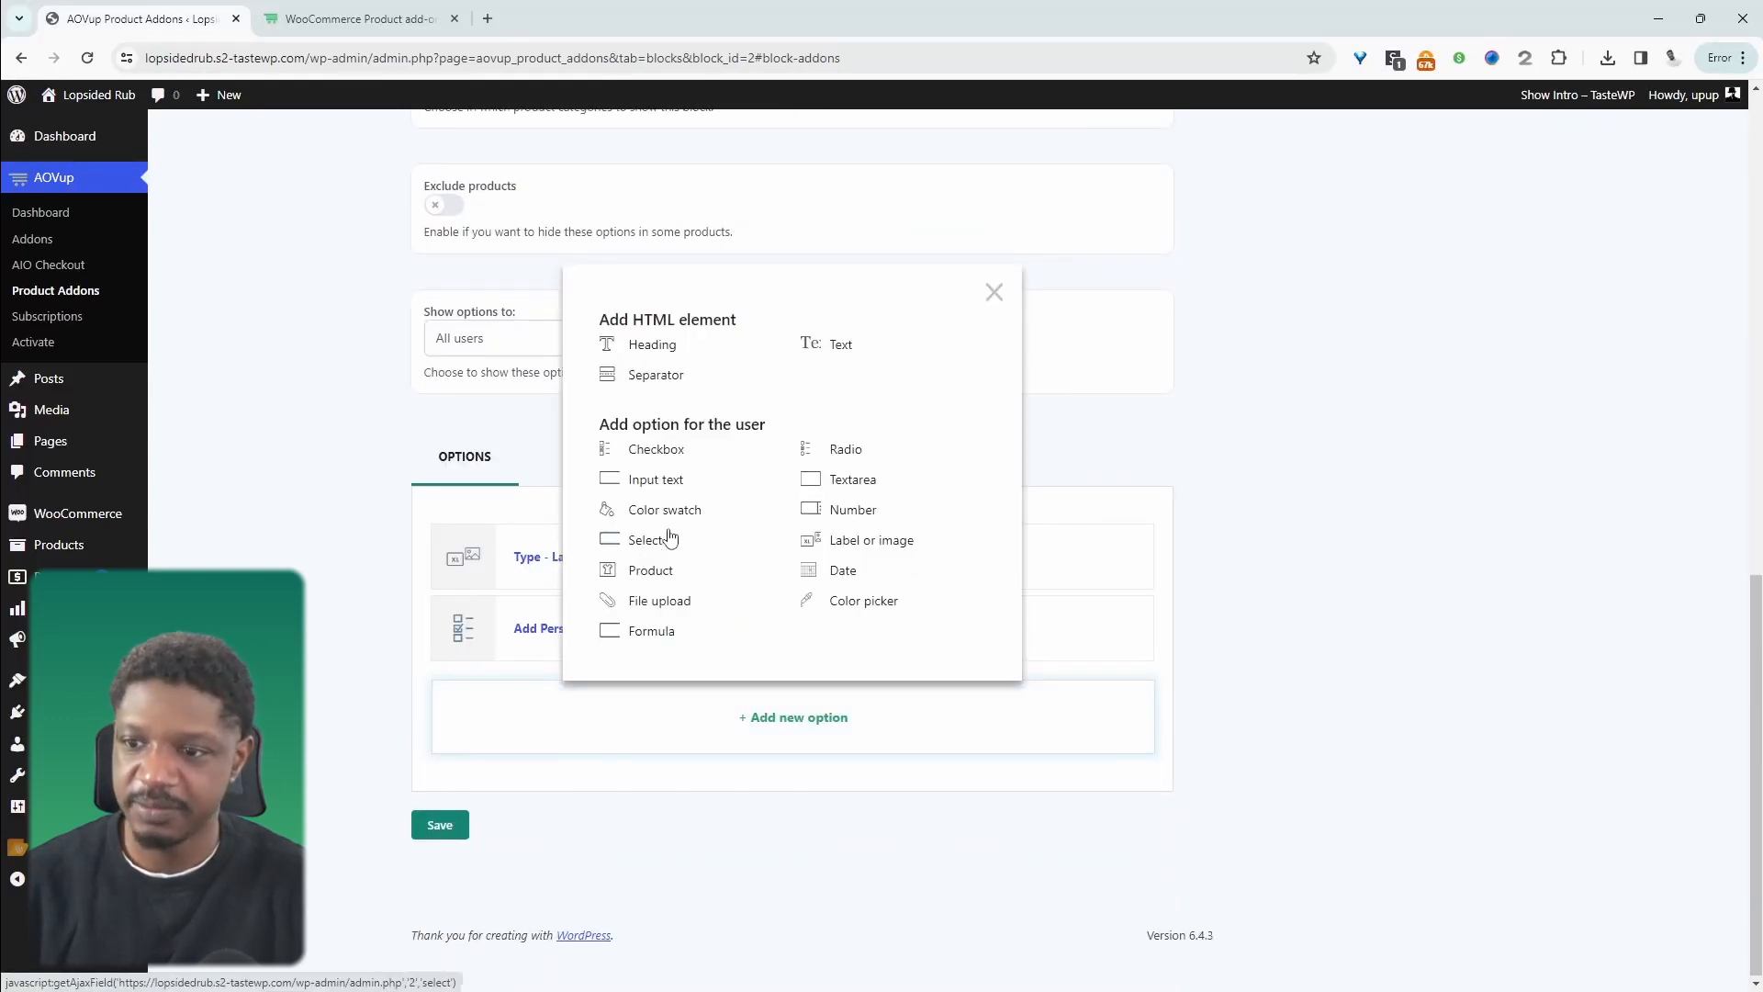
pyautogui.click(658, 481)
pyautogui.click(1306, 391)
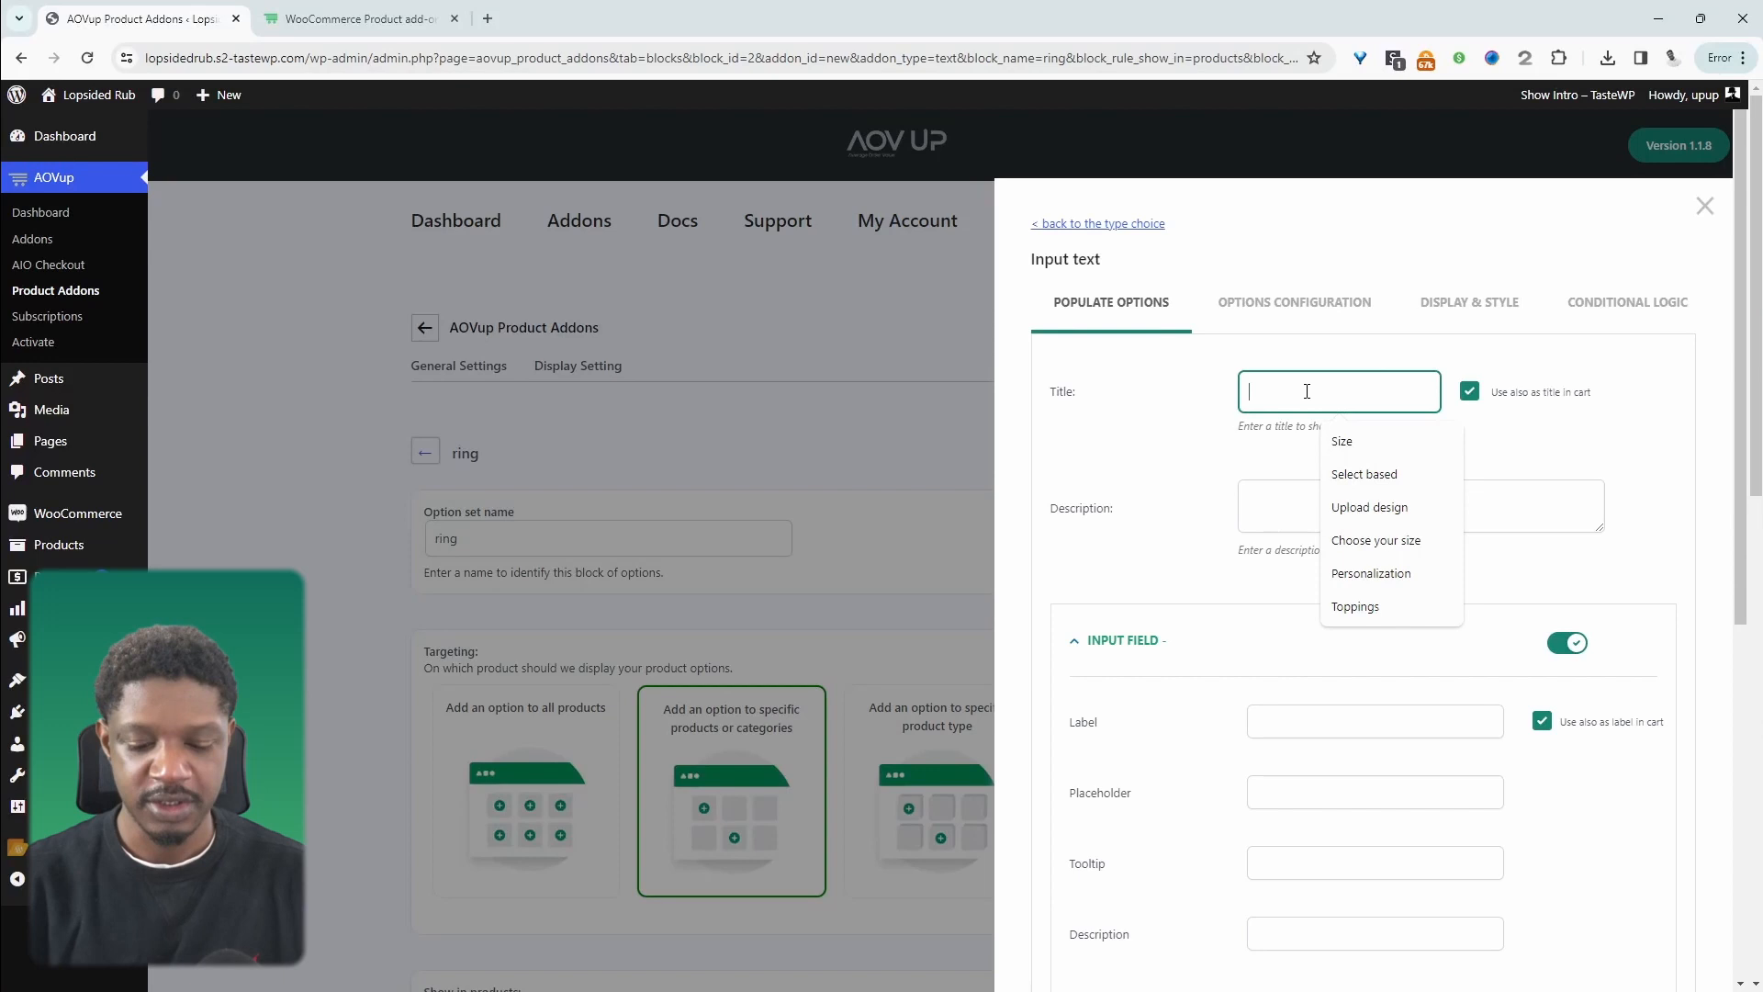
pyautogui.write('Enter text to engrave')
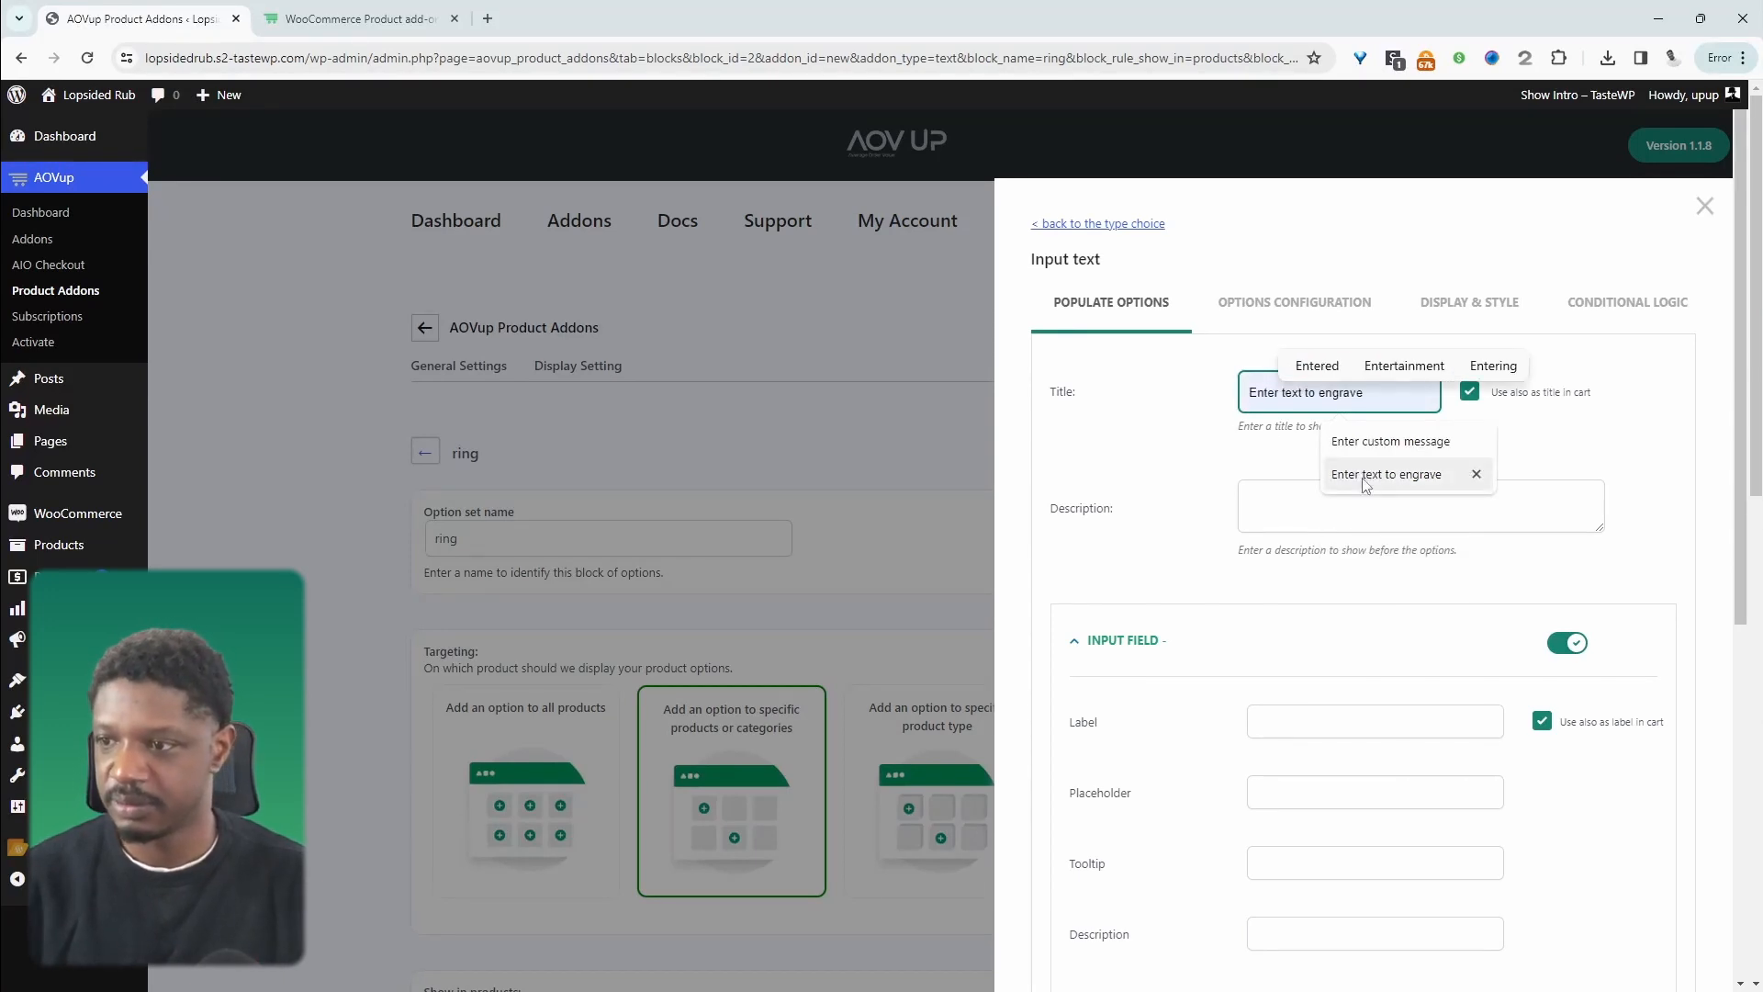
pyautogui.click(1382, 473)
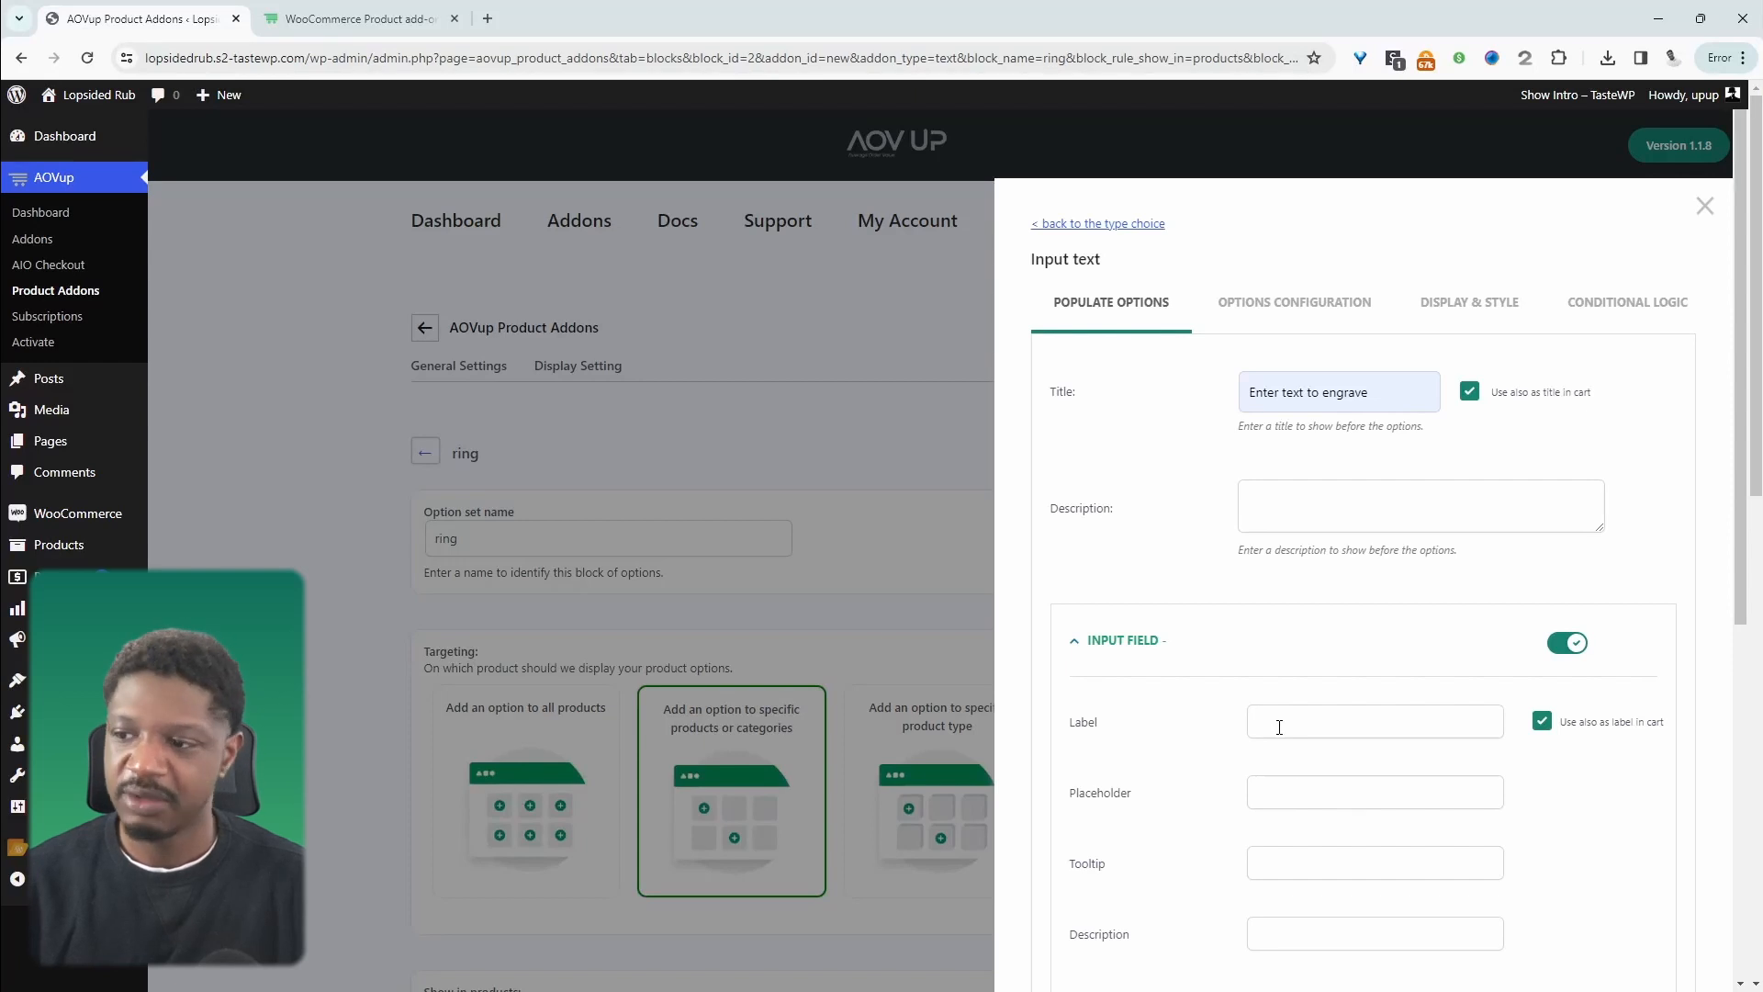
# - Set conditional logic to show the text option only if the engraving choice Yes is Selected, and save the option
pyautogui.click(1612, 312)
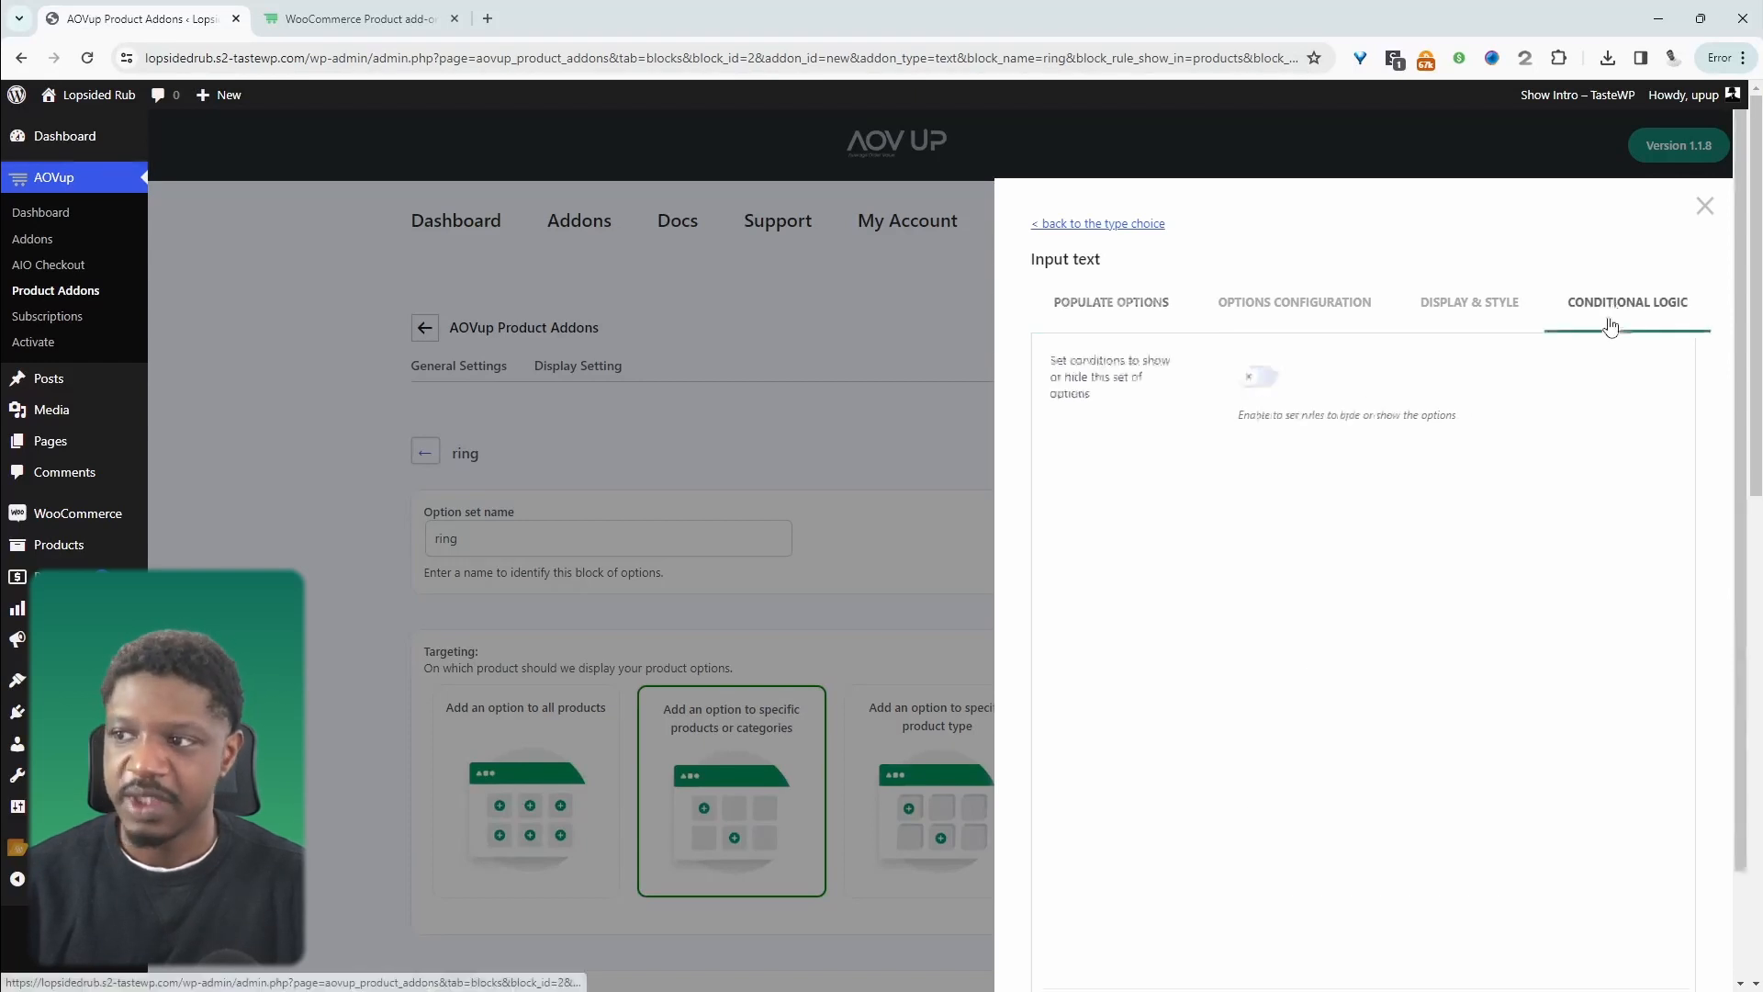
pyautogui.click(1259, 379)
pyautogui.scroll(-1, 1088, 557)
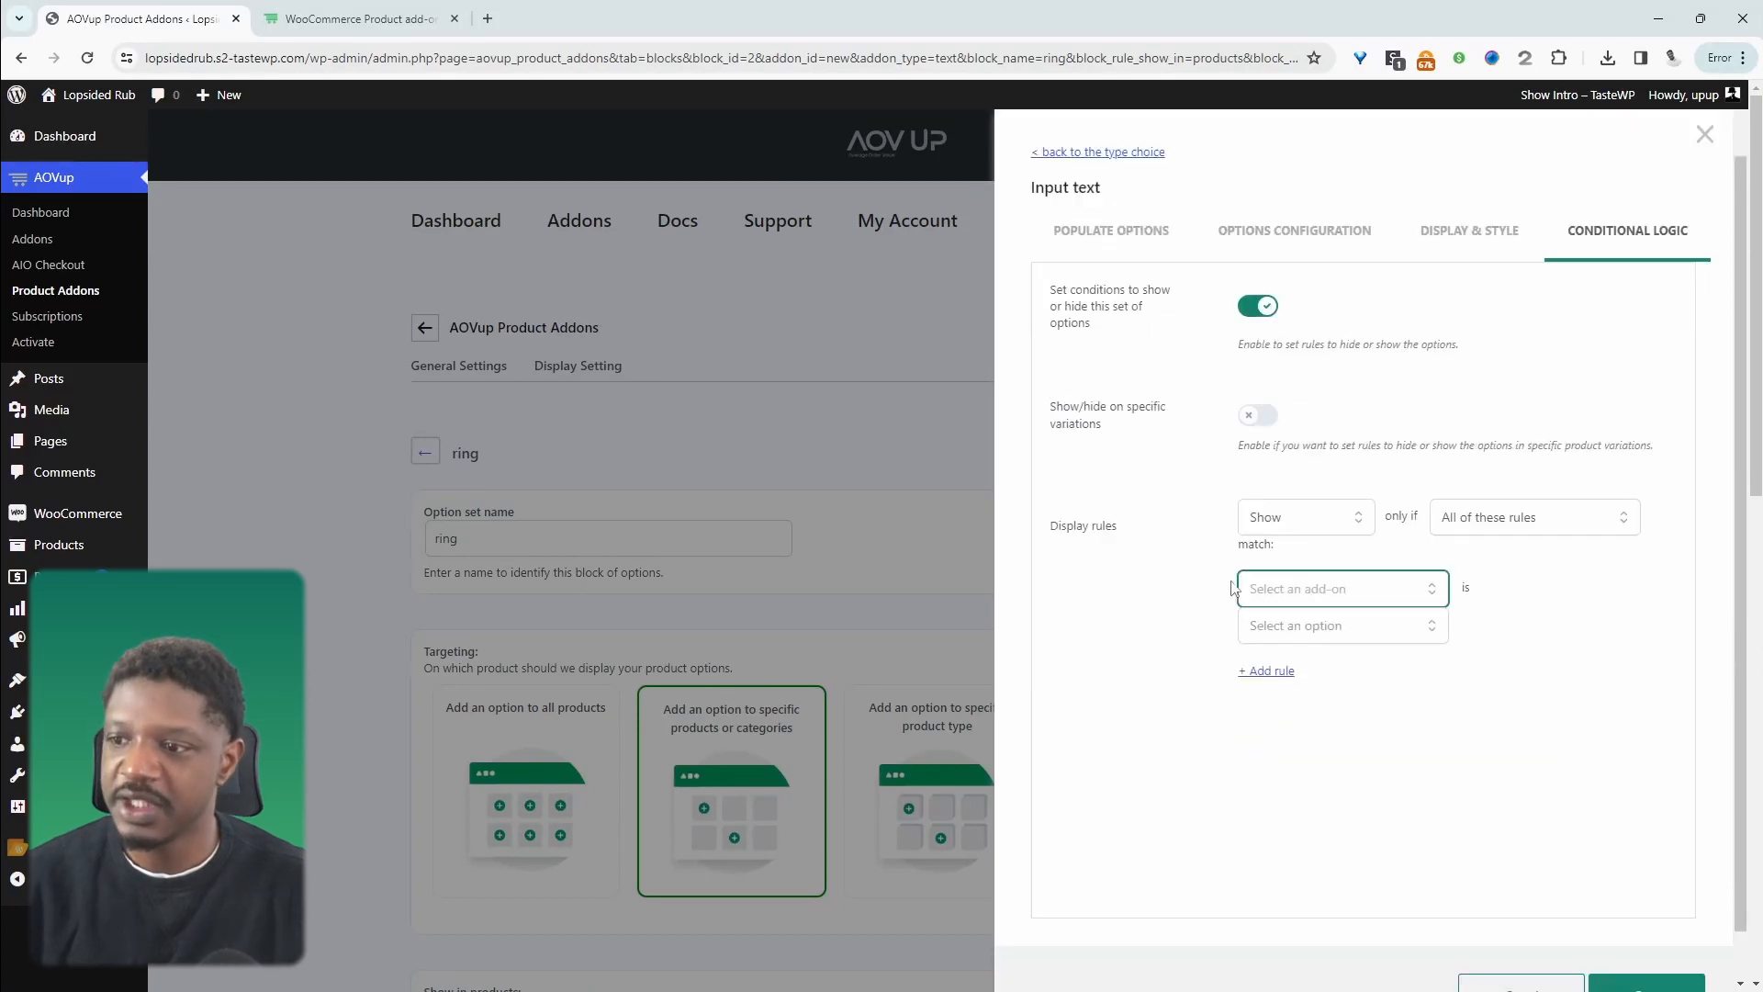
pyautogui.click(1320, 602)
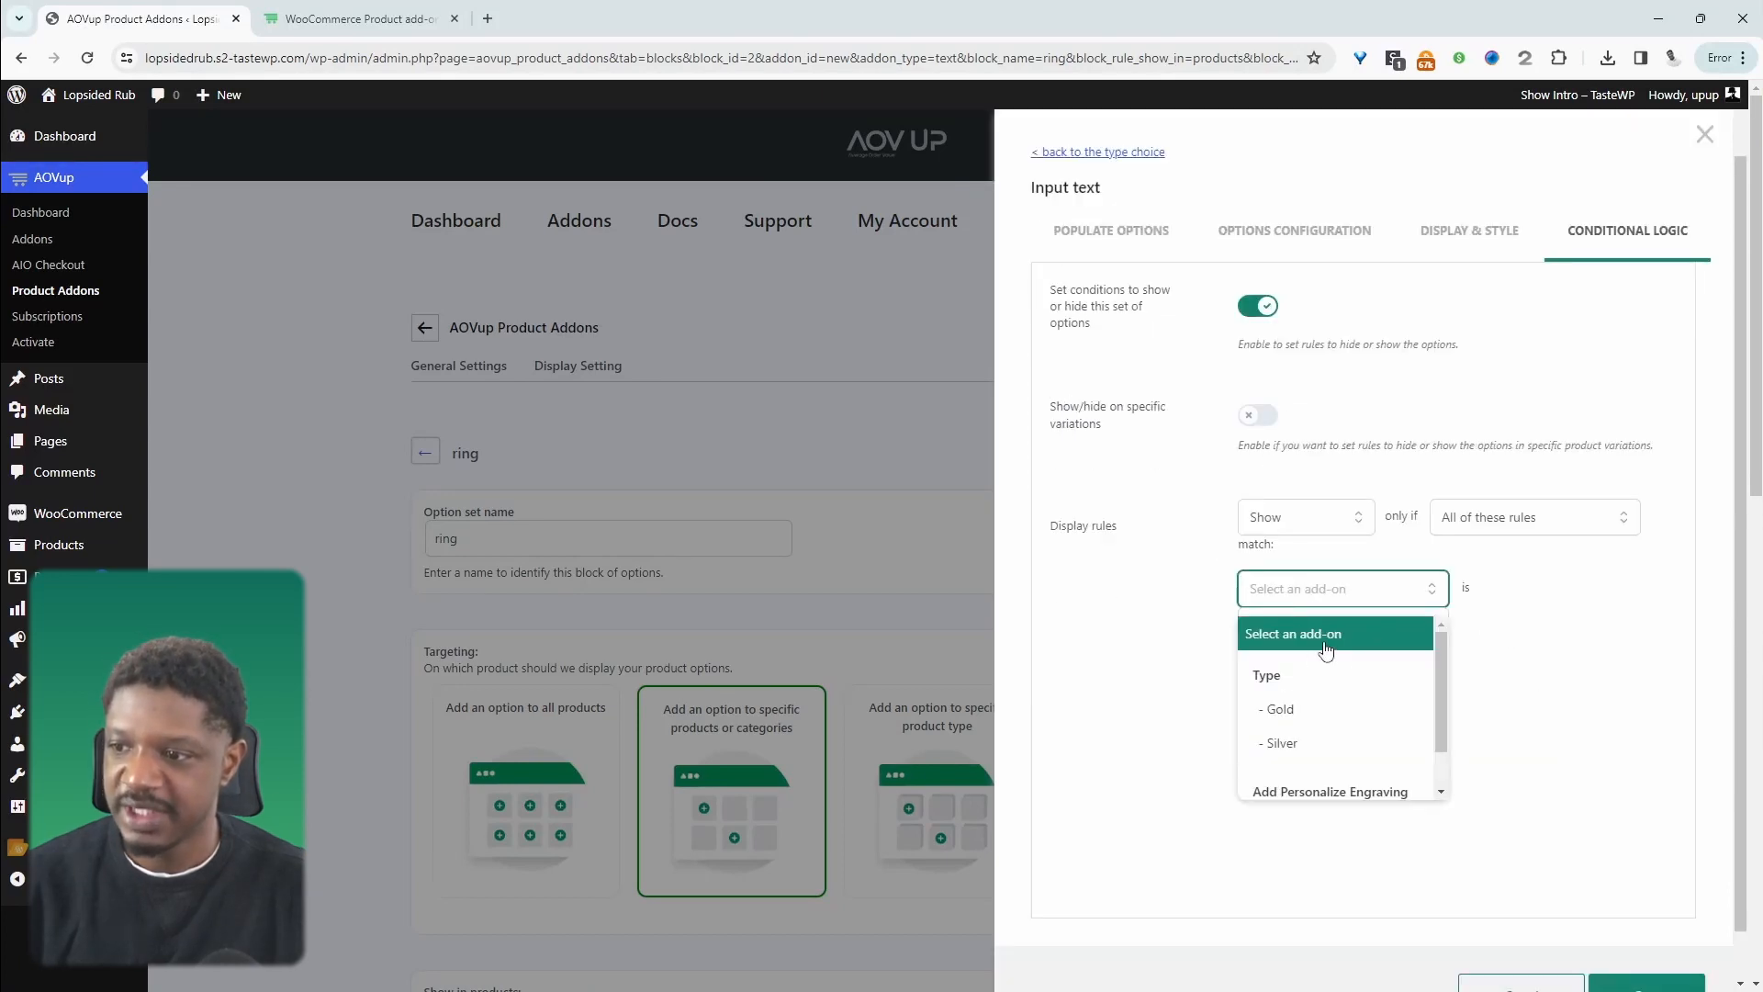
pyautogui.scroll(-2, 1323, 720)
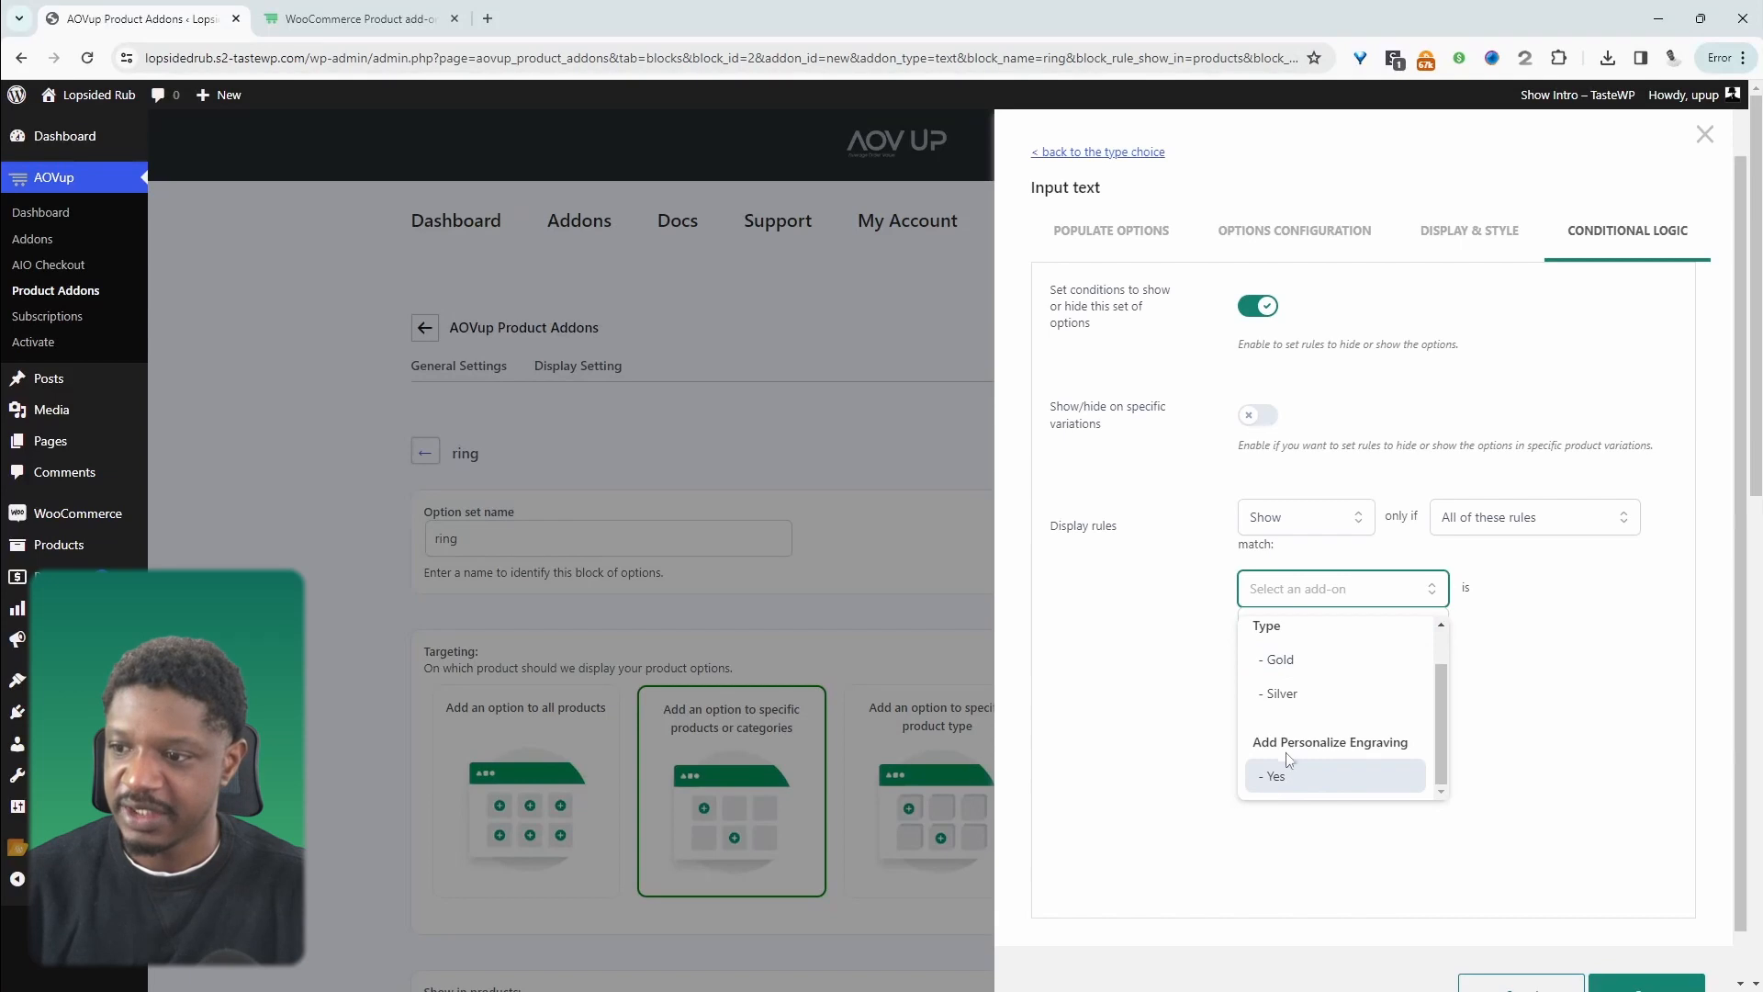
pyautogui.click(1276, 777)
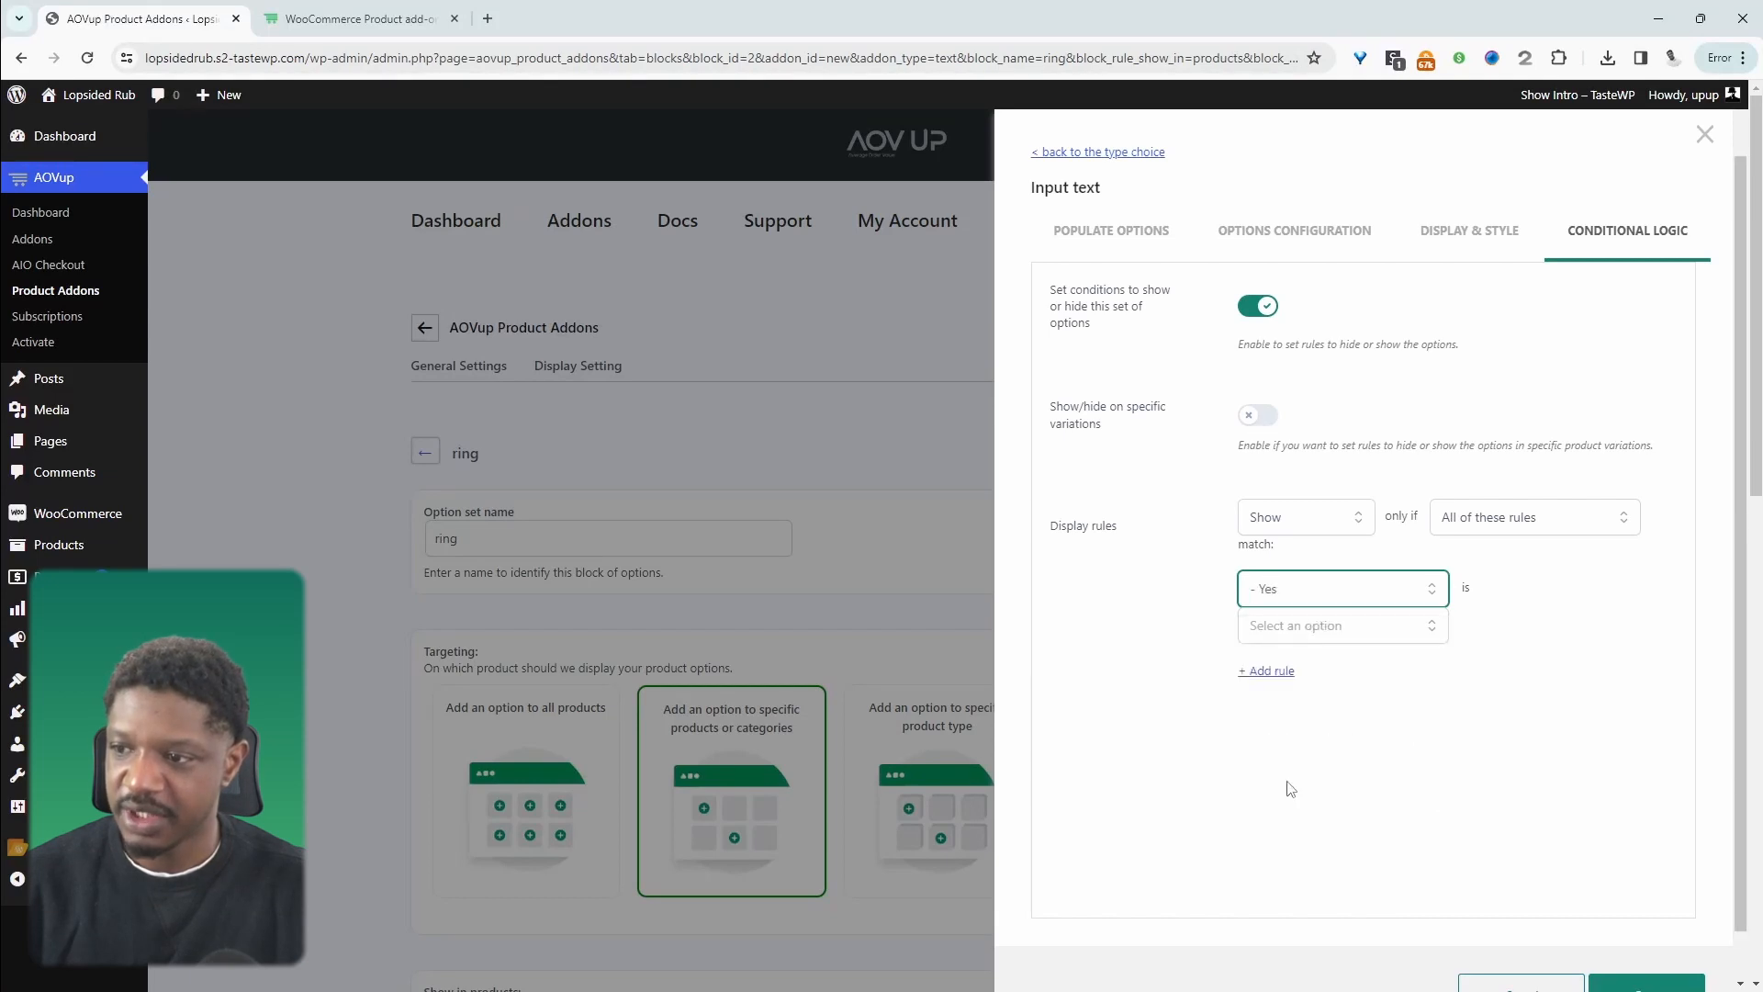
pyautogui.click(1353, 641)
pyautogui.click(1319, 678)
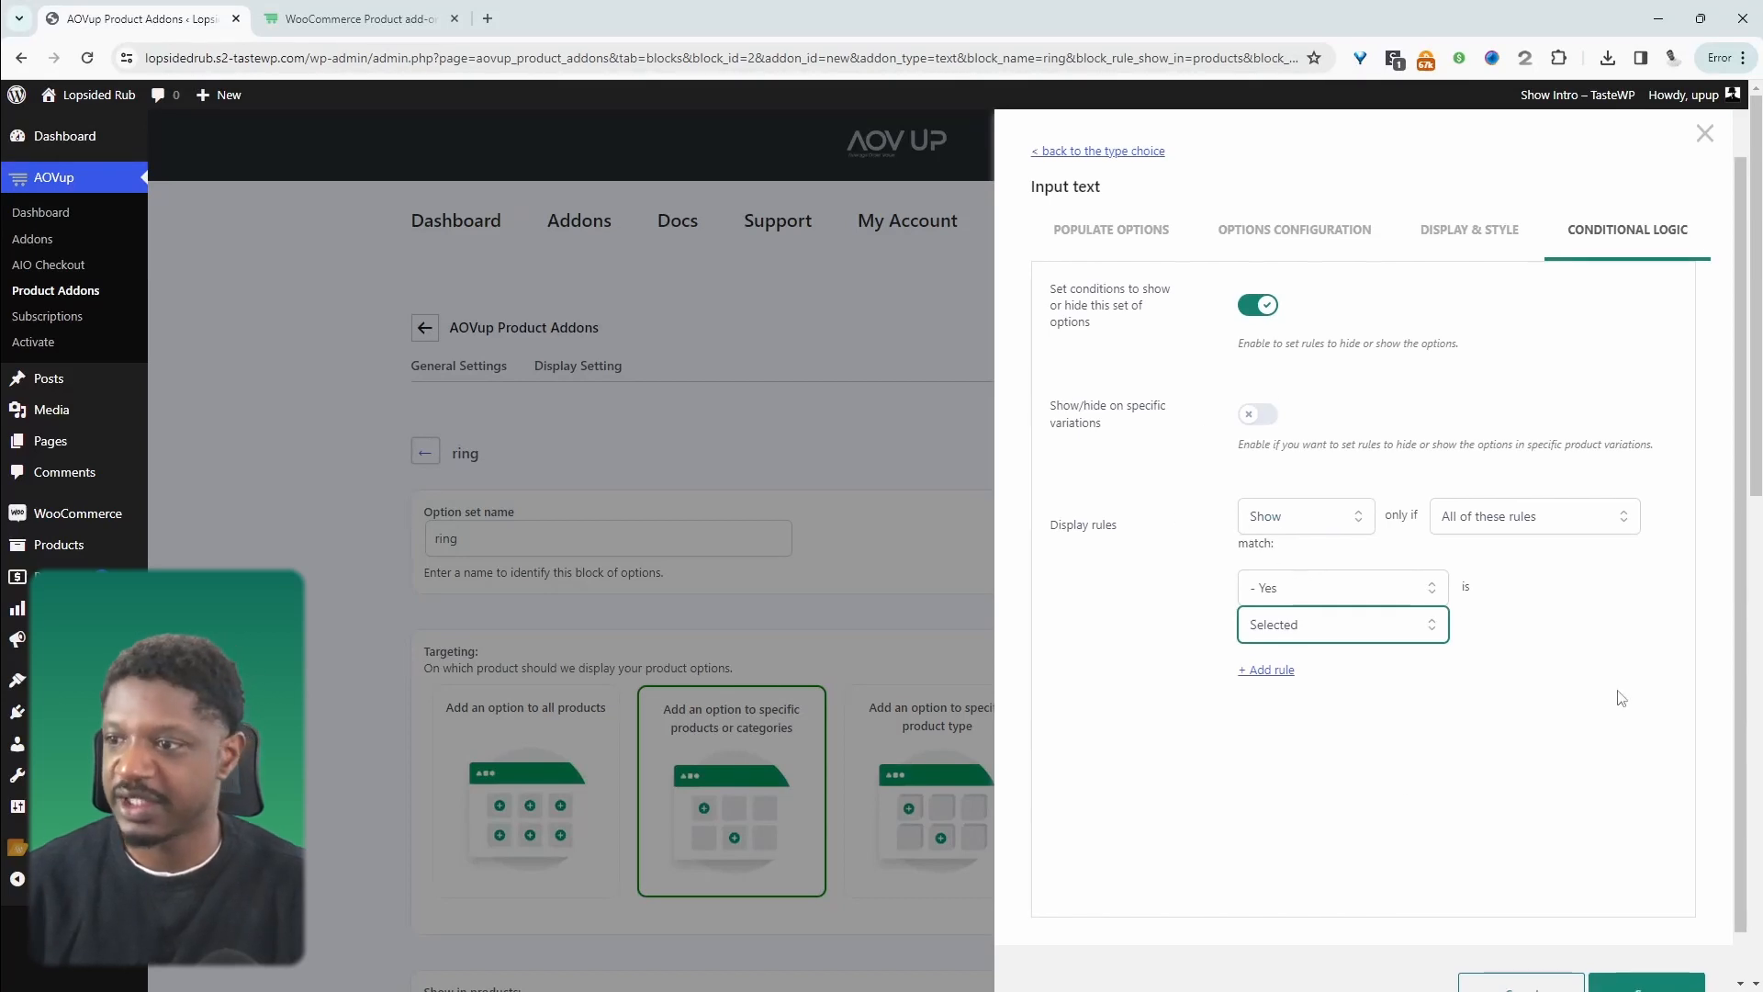
pyautogui.scroll(-1, 1613, 698)
pyautogui.click(1640, 946)
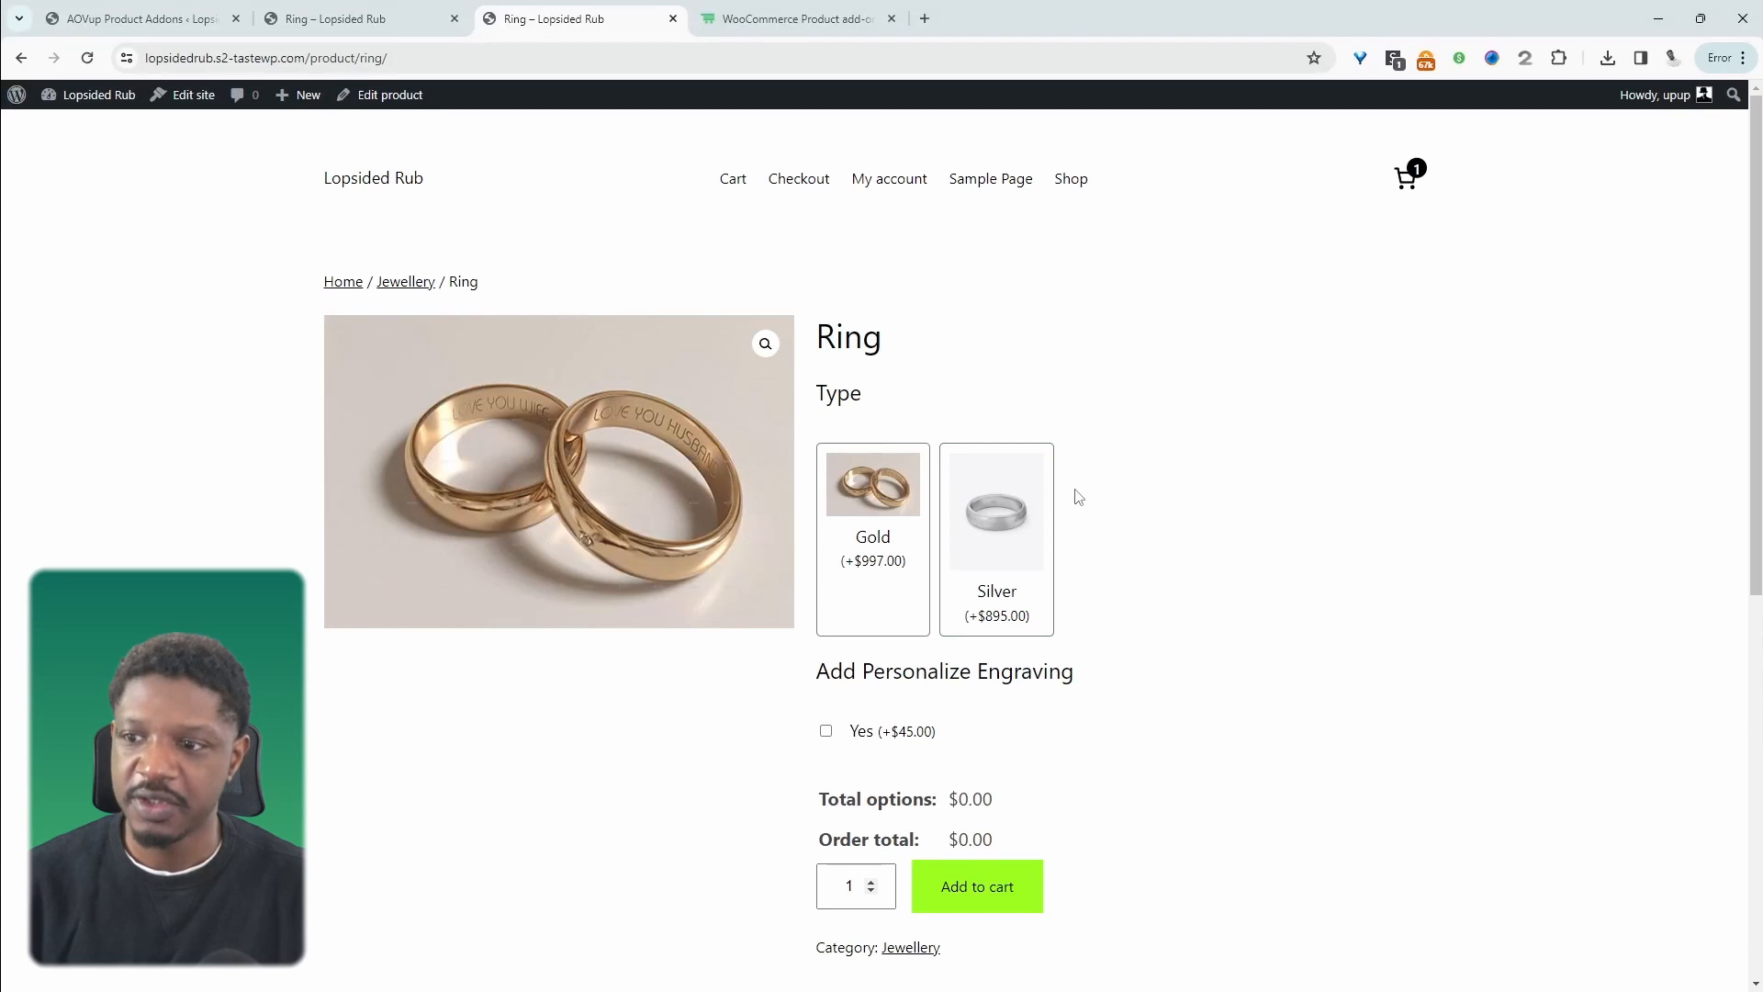
# - Check the Ring product page by choosing Yes for personalized engraving and entering the engraving text field
pyautogui.scroll(-1, 1001, 511)
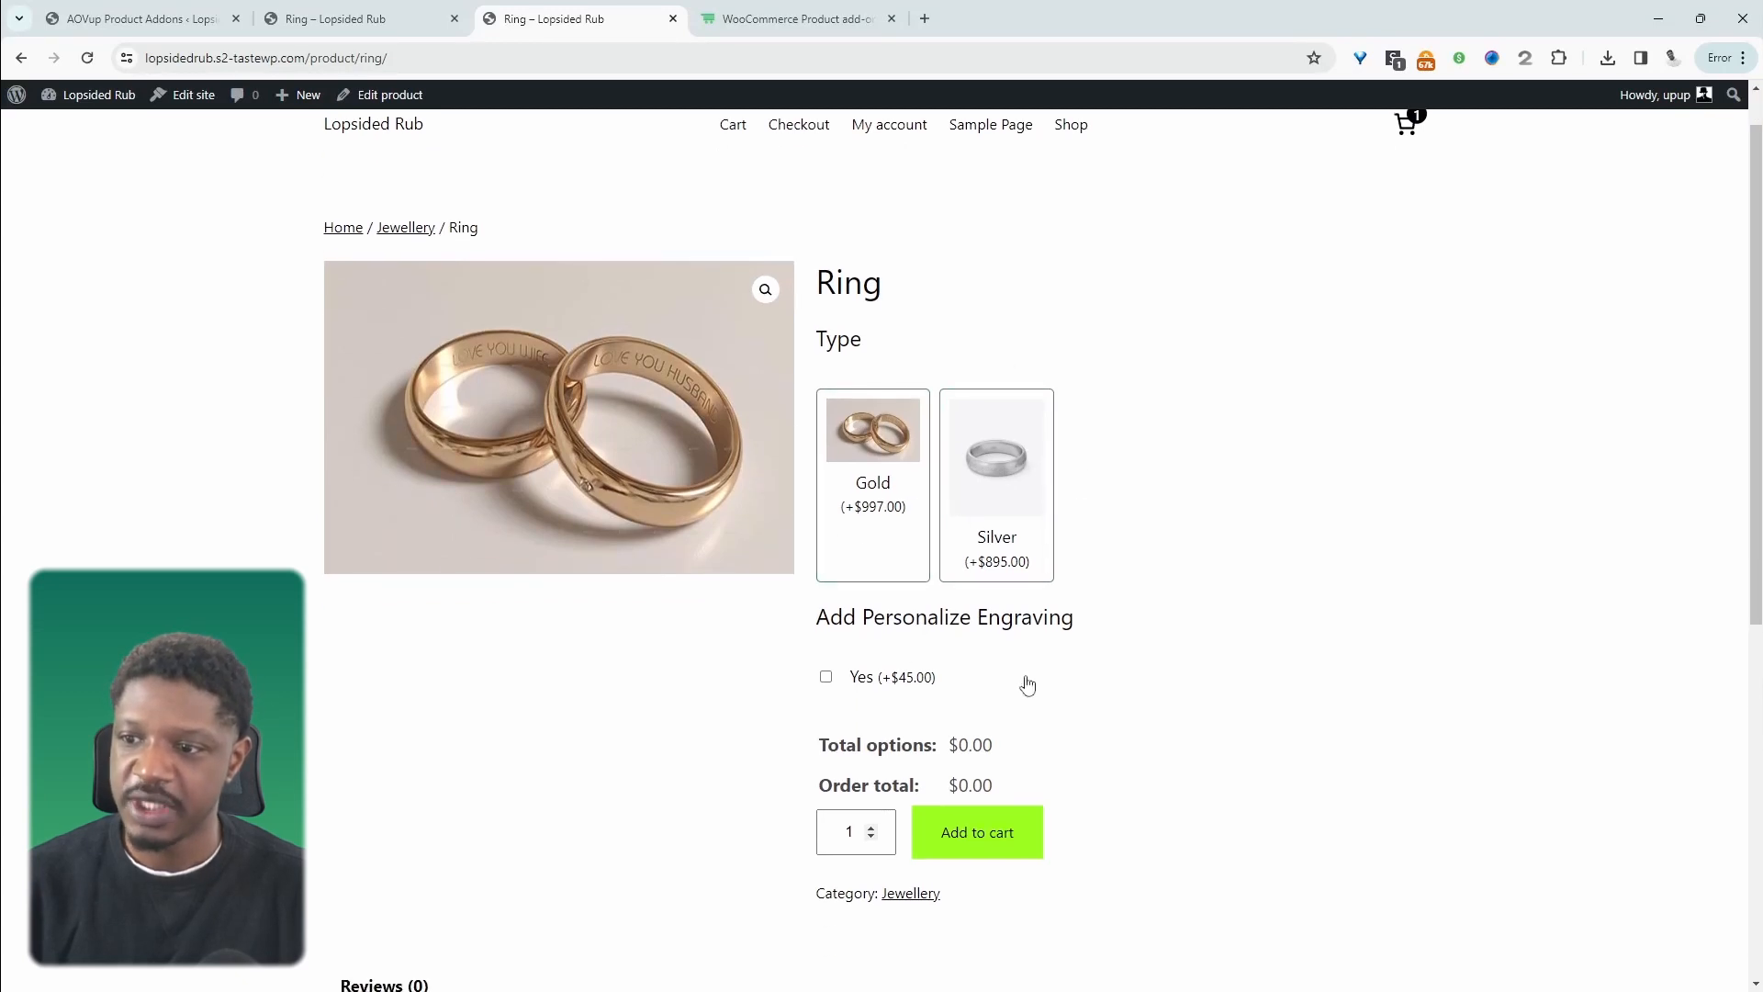
pyautogui.click(825, 675)
pyautogui.click(918, 856)
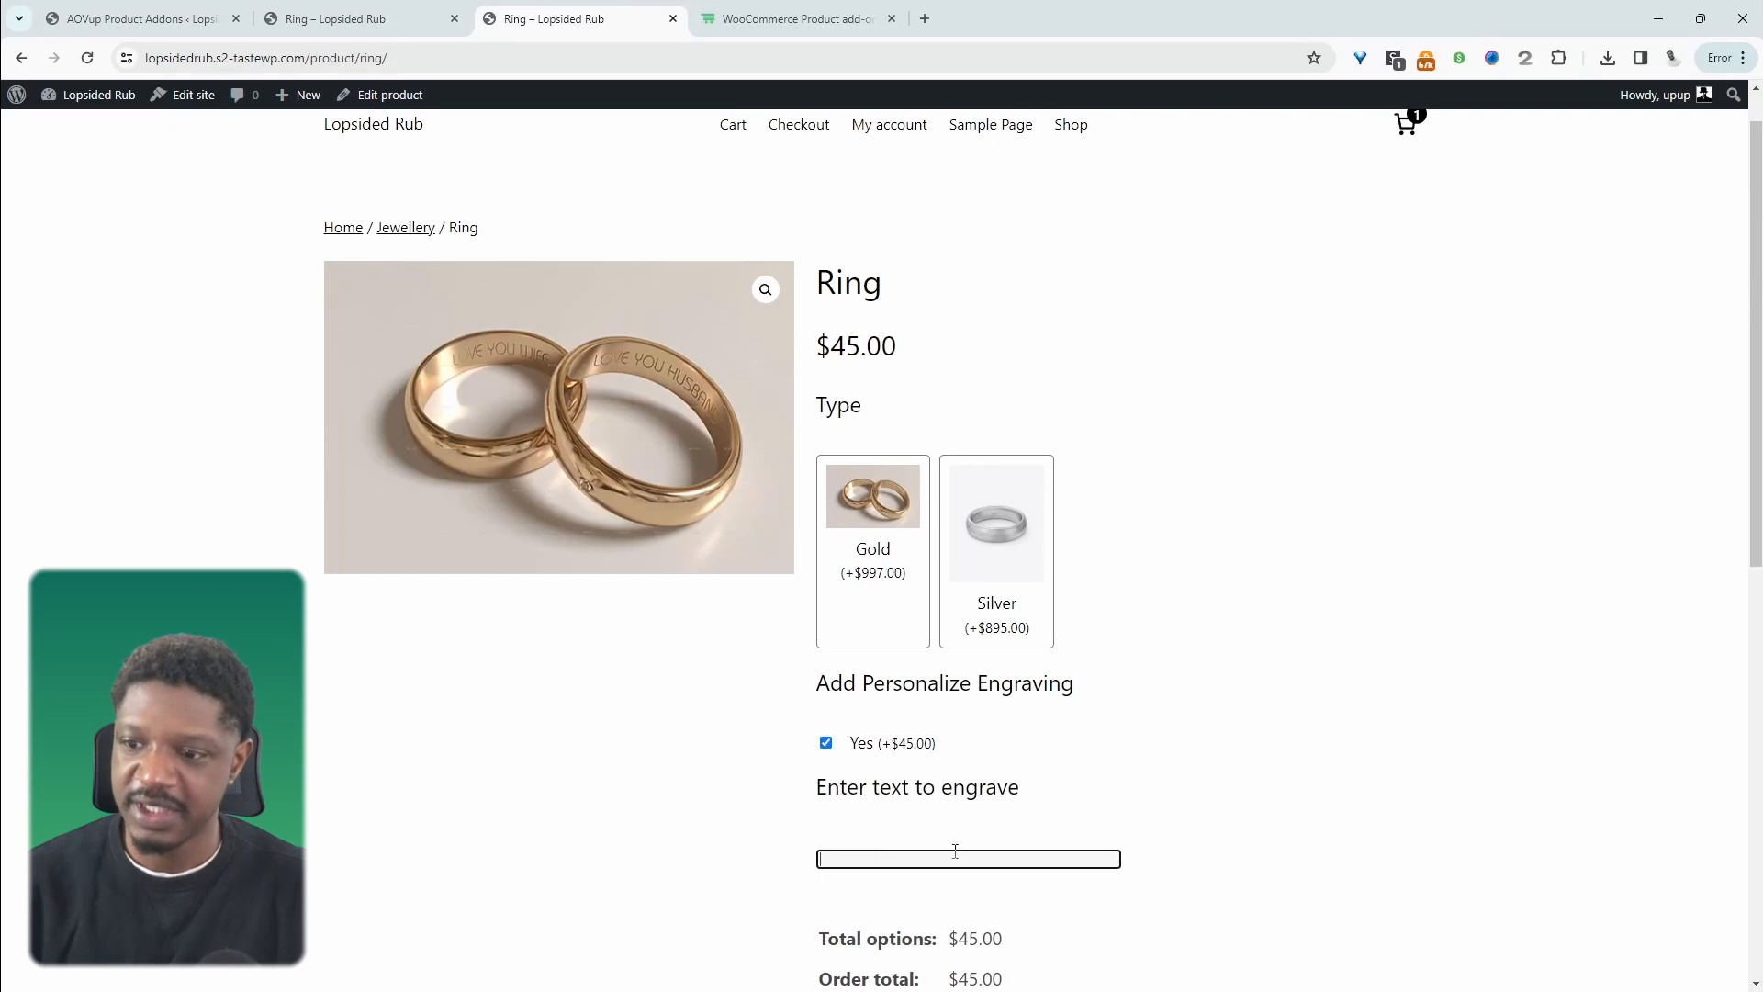
pyautogui.scroll(-2, 1275, 625)
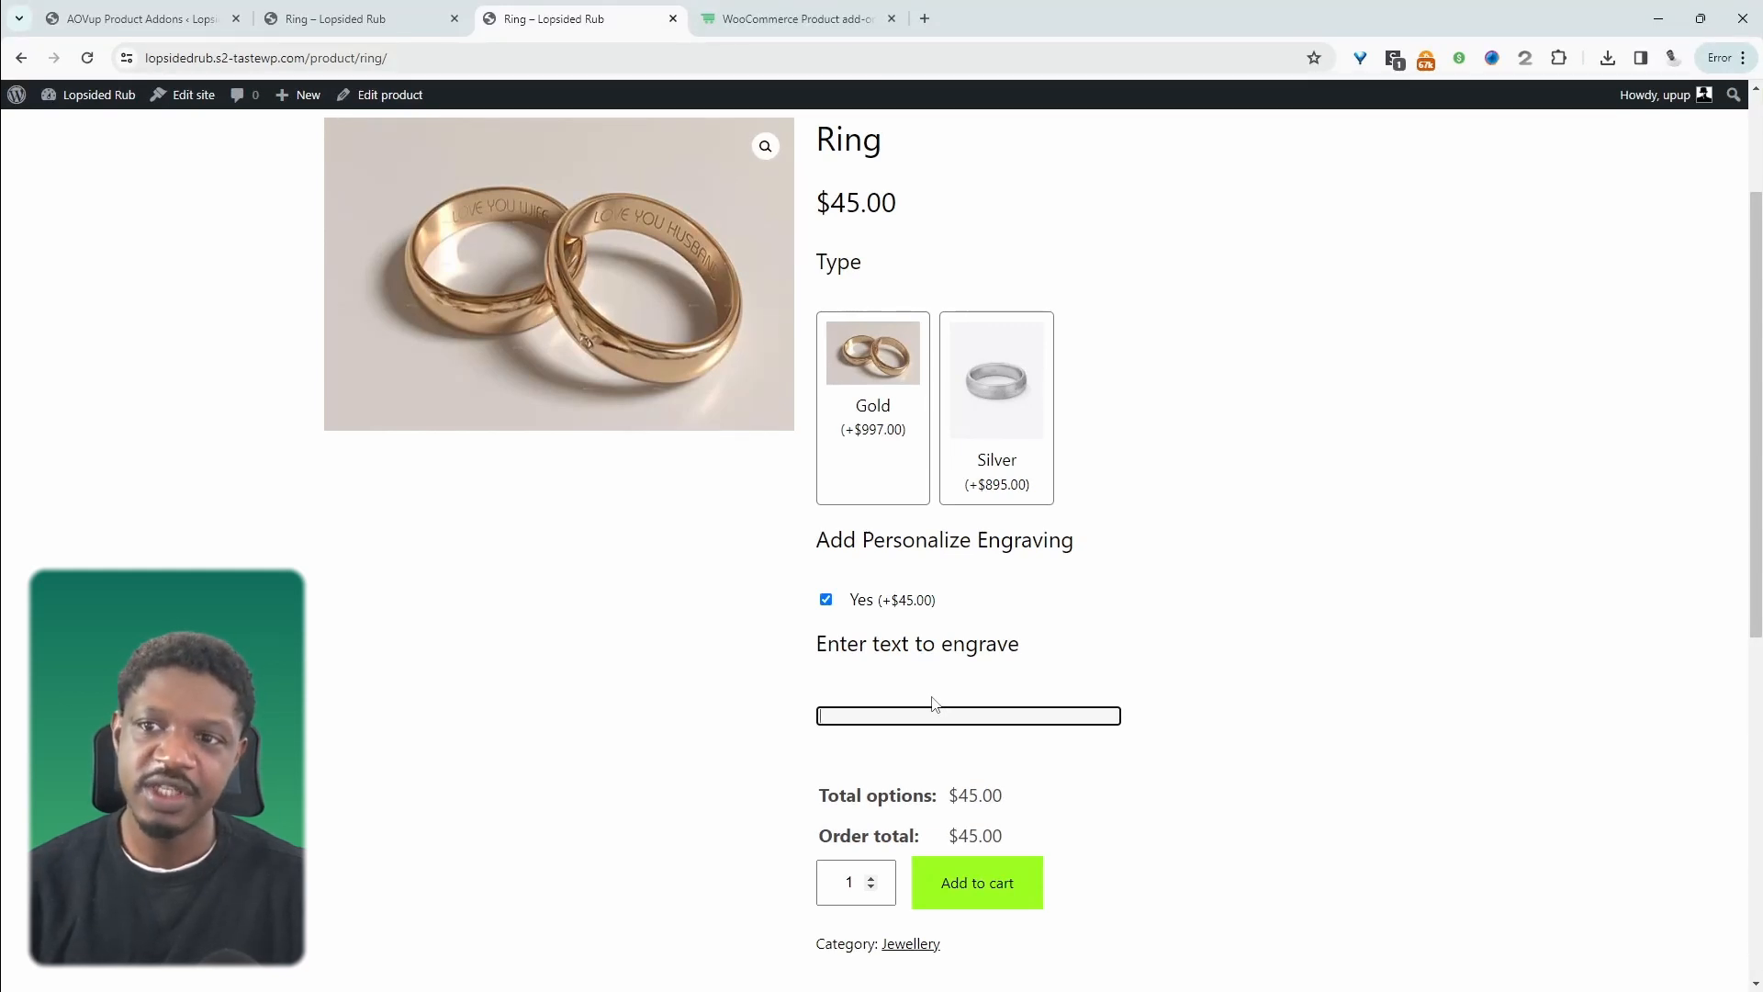
pyautogui.scroll(2, 817, 421)
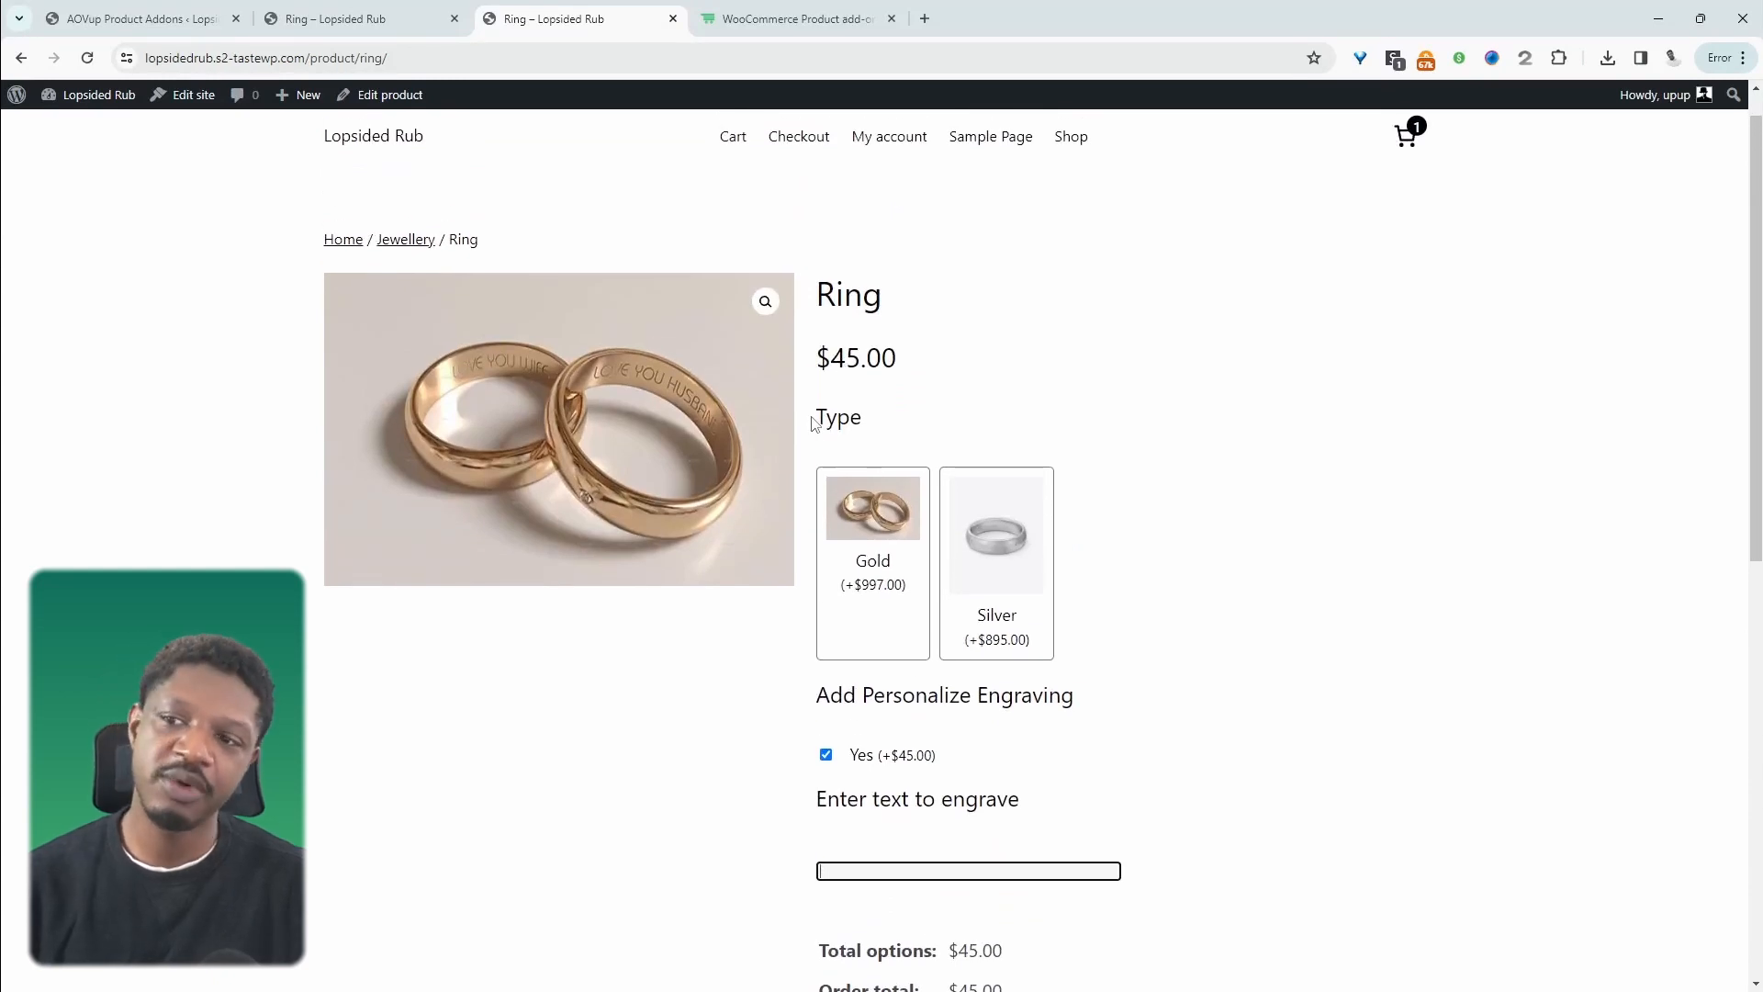
# - Start a new product named Gift box and set the gold gift box picture as its product image
pyautogui.moveTo(298, 95)
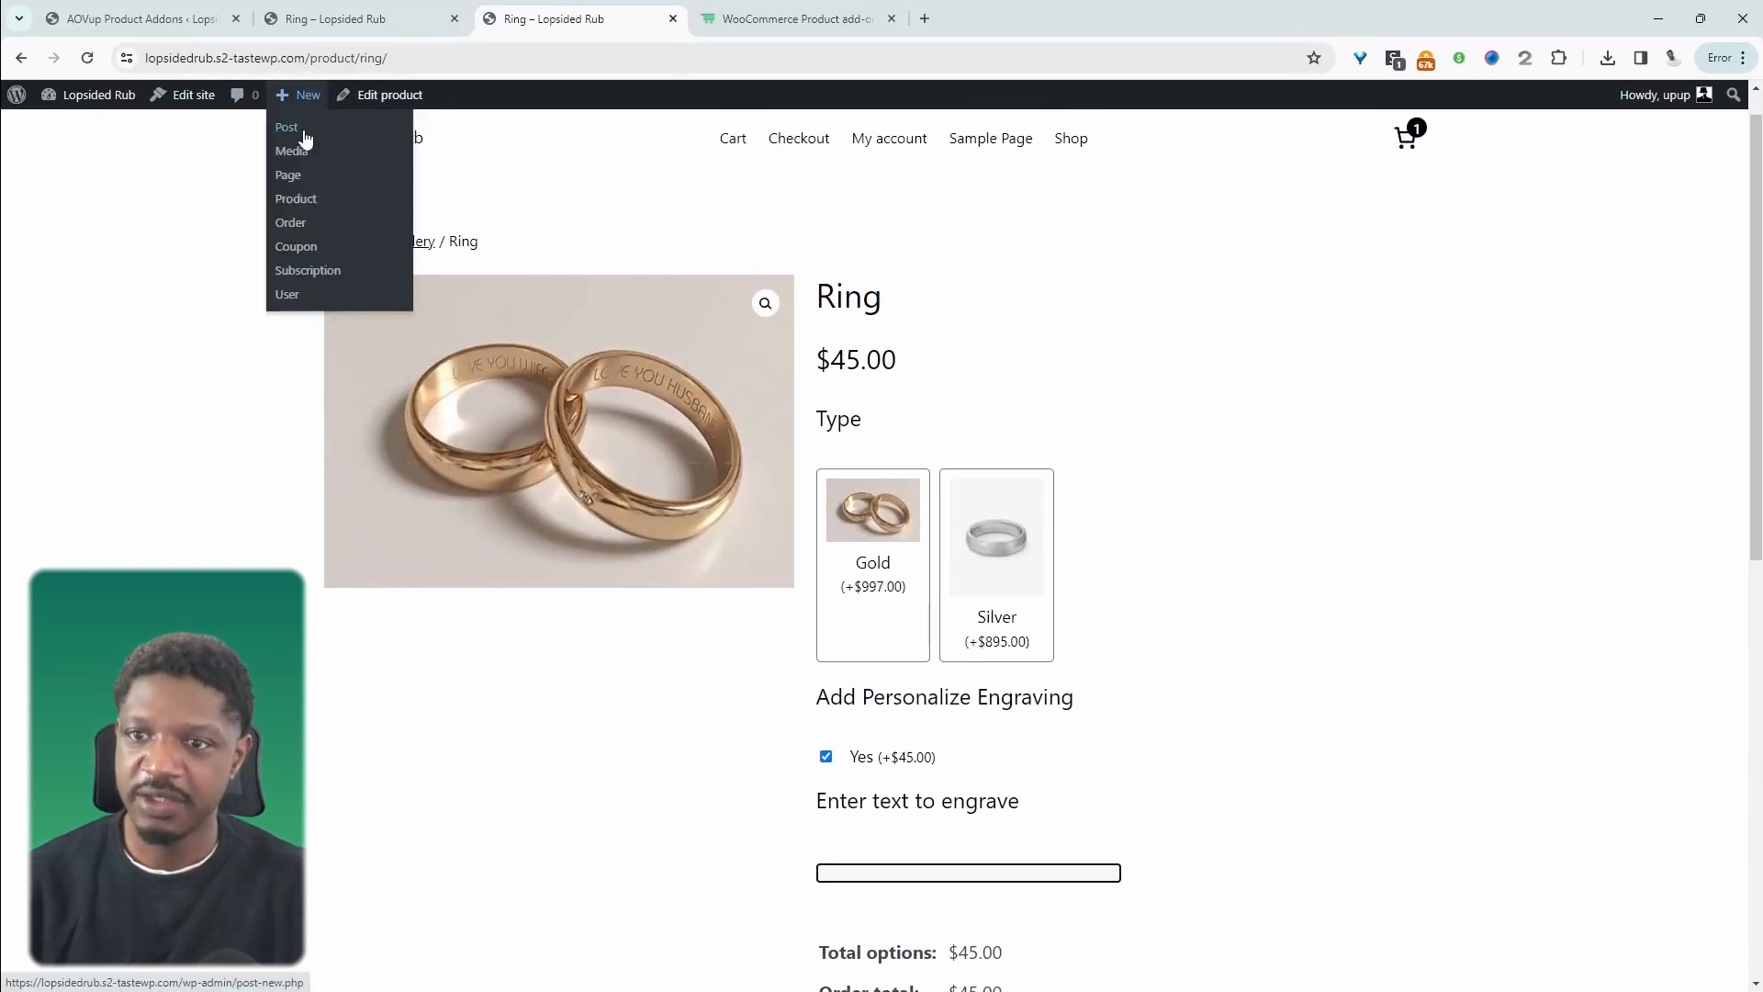
pyautogui.middleClick(303, 199)
pyautogui.hotkey('ctrl', 'Tab')
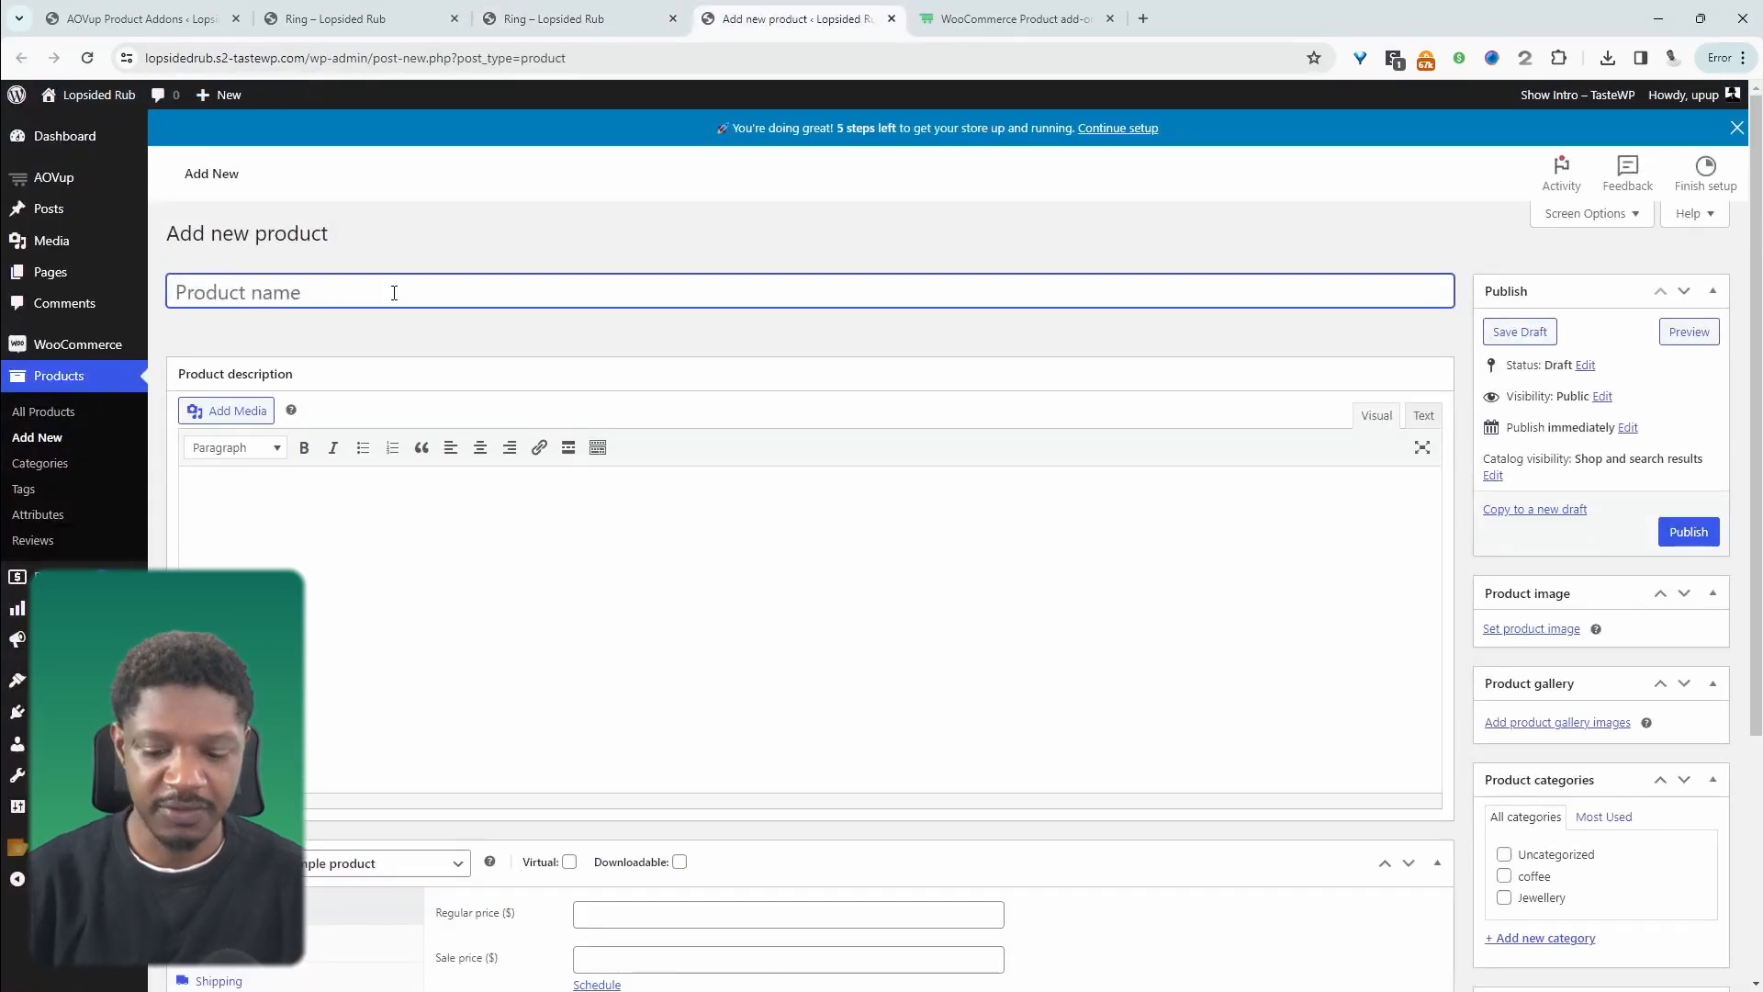
pyautogui.write('Gift box')
pyautogui.click(1543, 629)
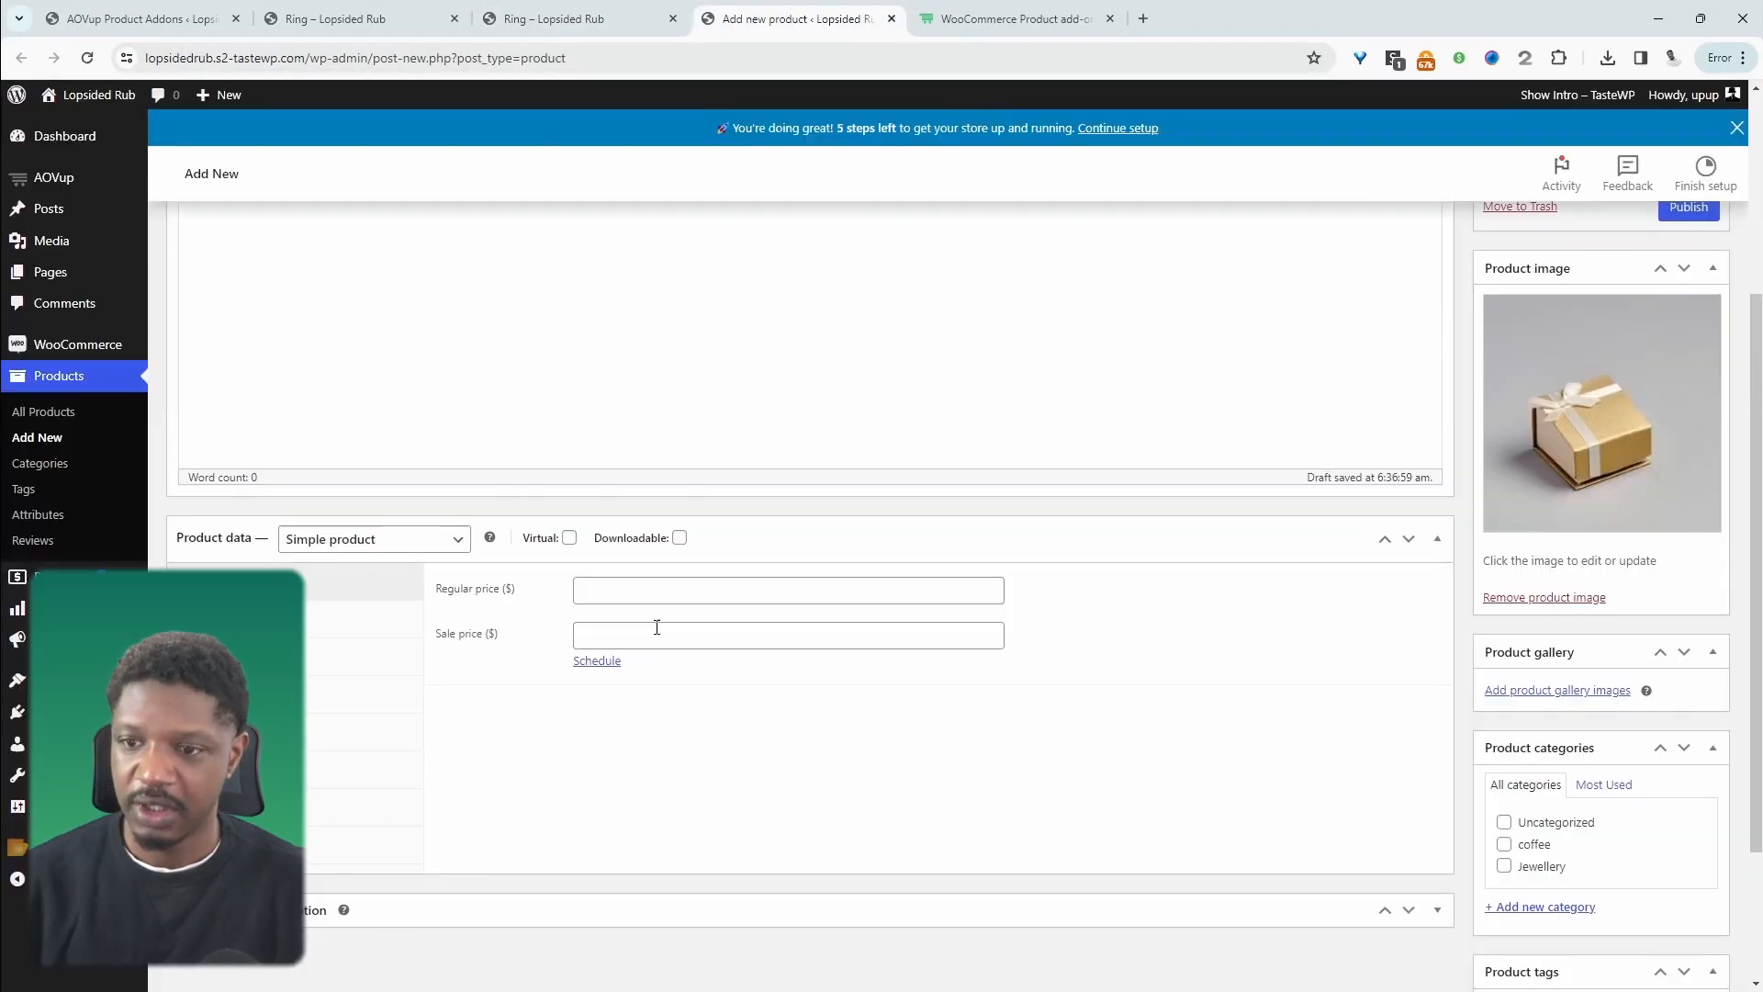
# - Set the Gift box product's regular price to 39 and publish it
pyautogui.click(655, 592)
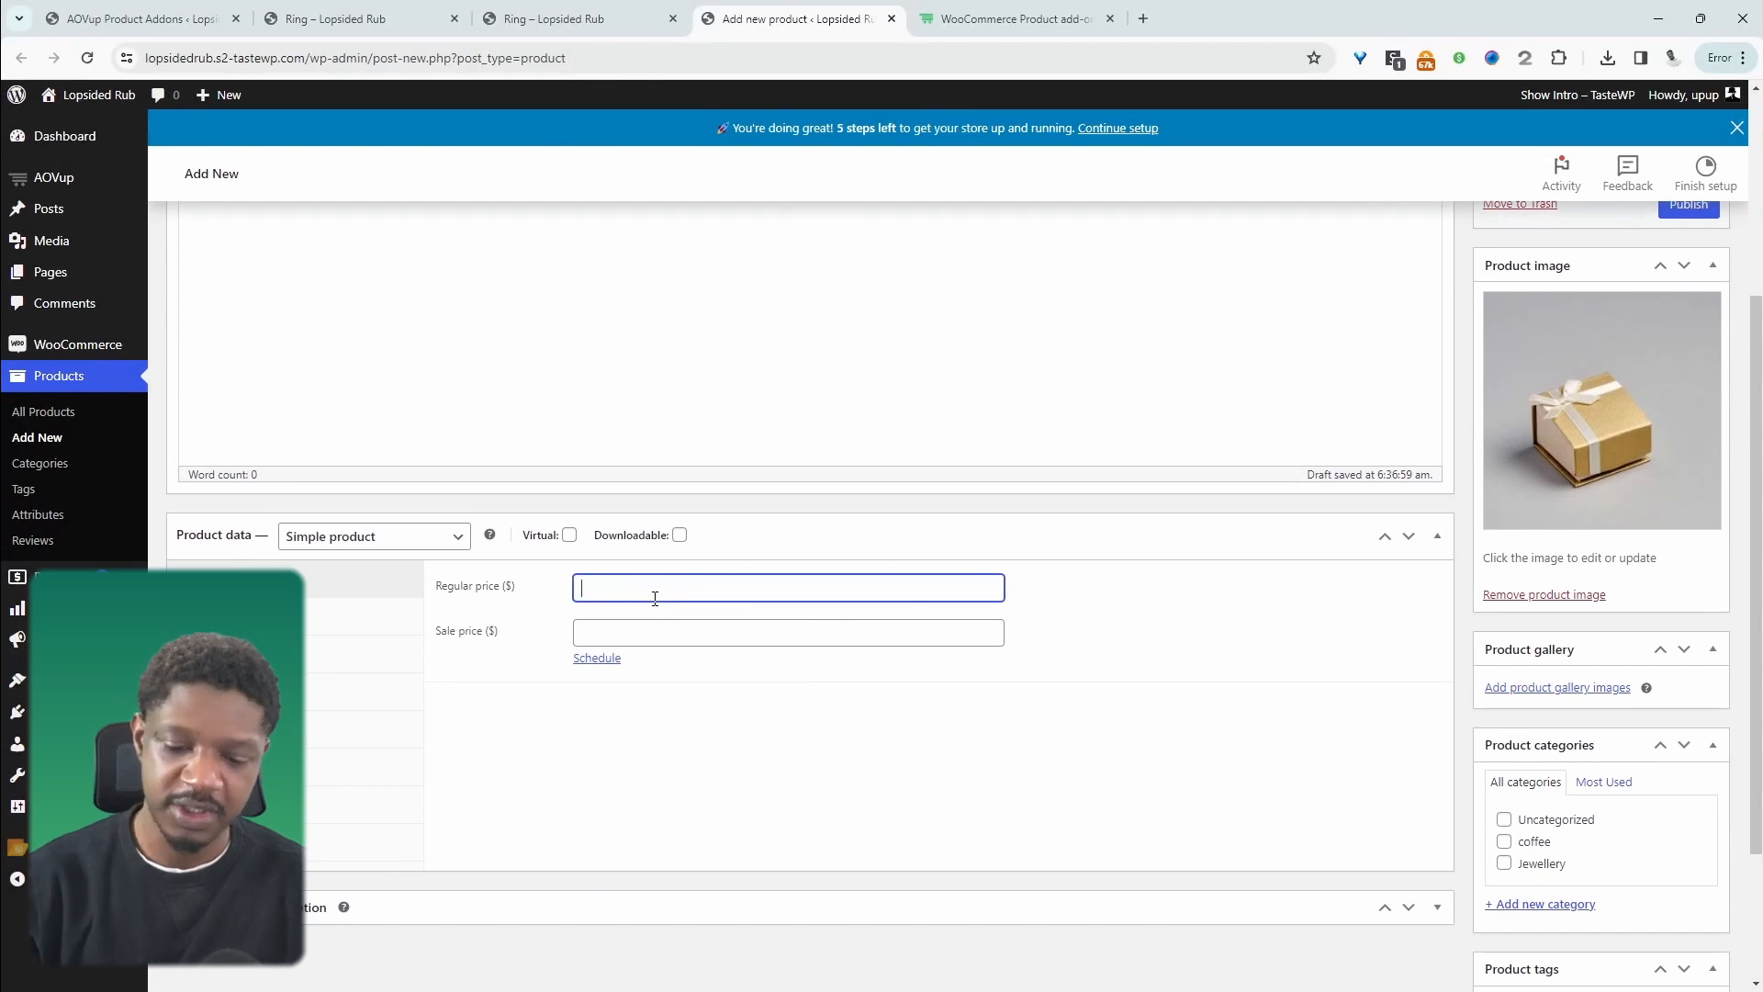
pyautogui.write('39')
pyautogui.scroll(3, 1699, 505)
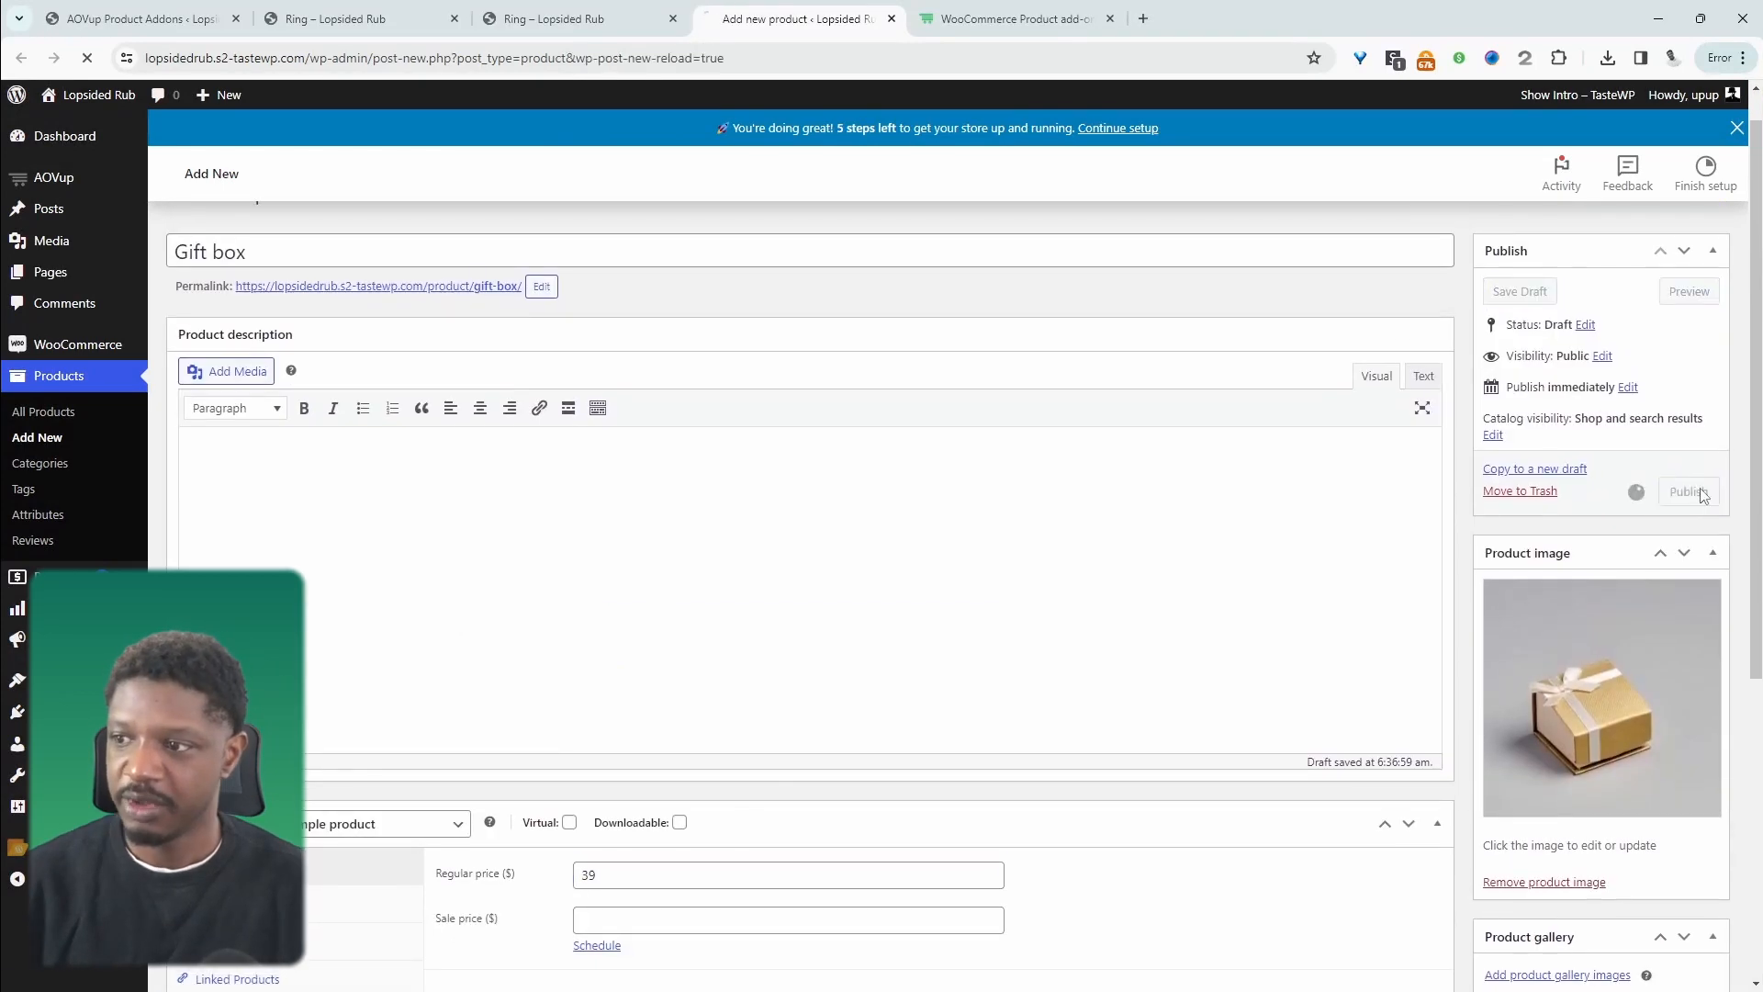
pyautogui.click(1688, 489)
# - Return to the ring option set in AOVup, add a Product option and title it Add a gift box
pyautogui.click(137, 19)
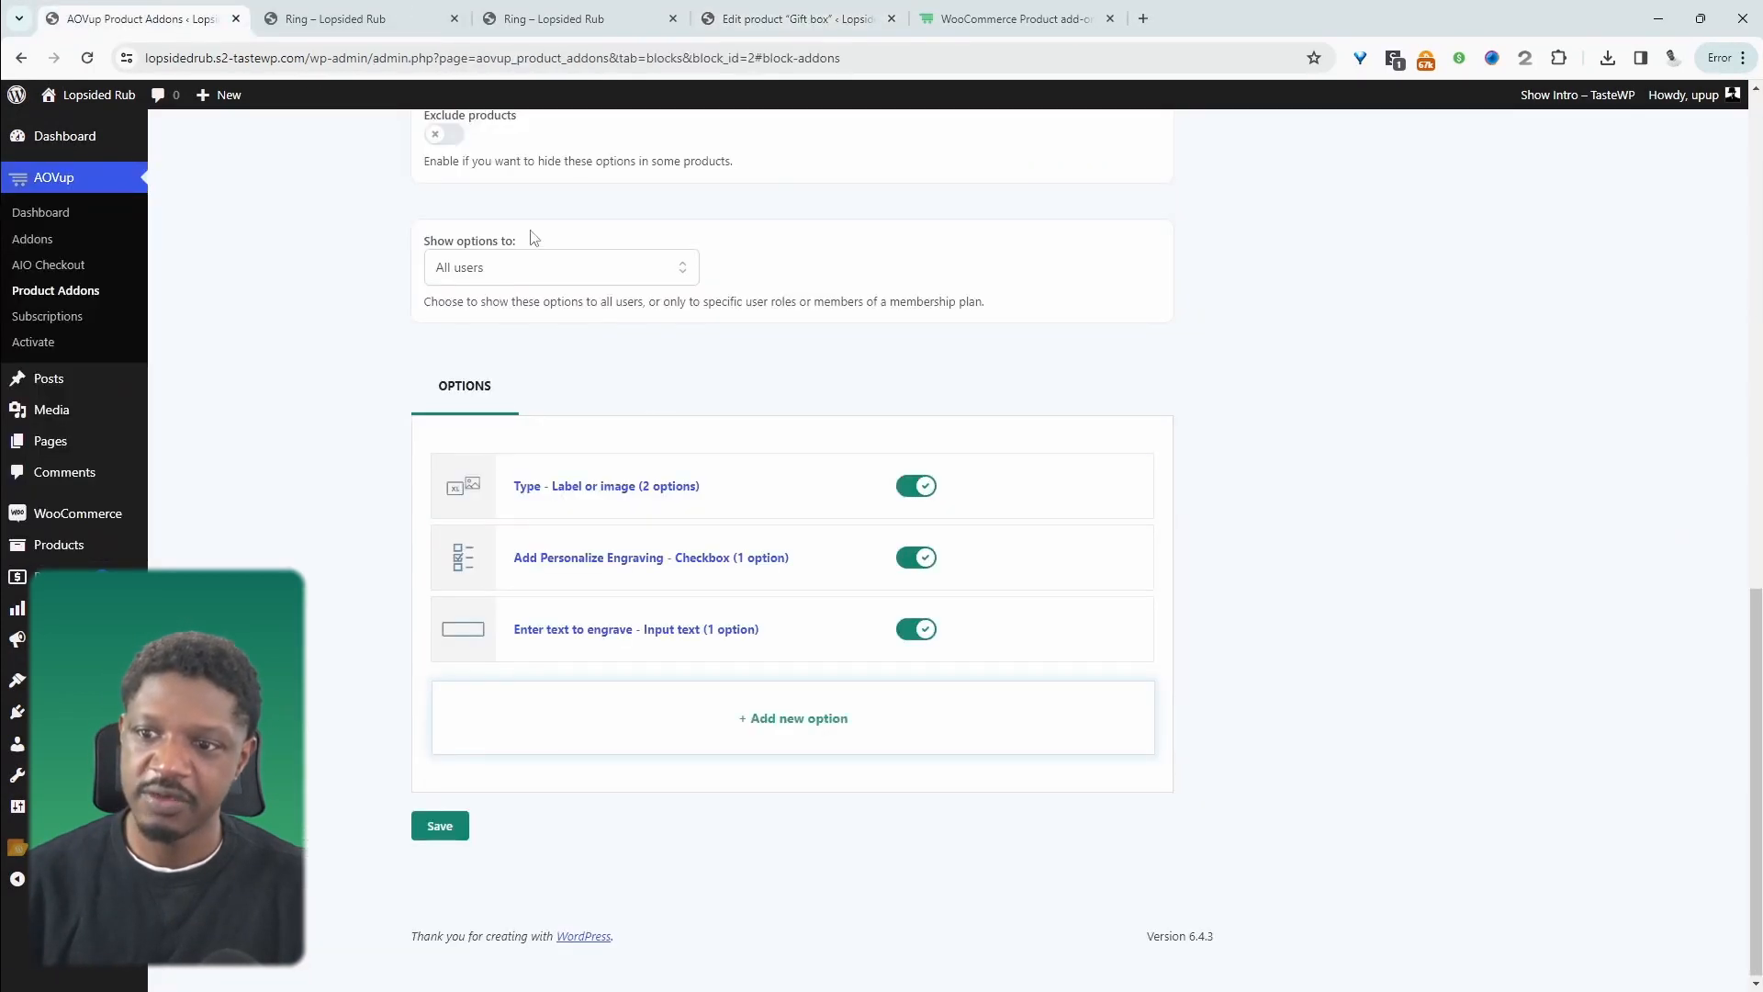
pyautogui.scroll(10, 598, 295)
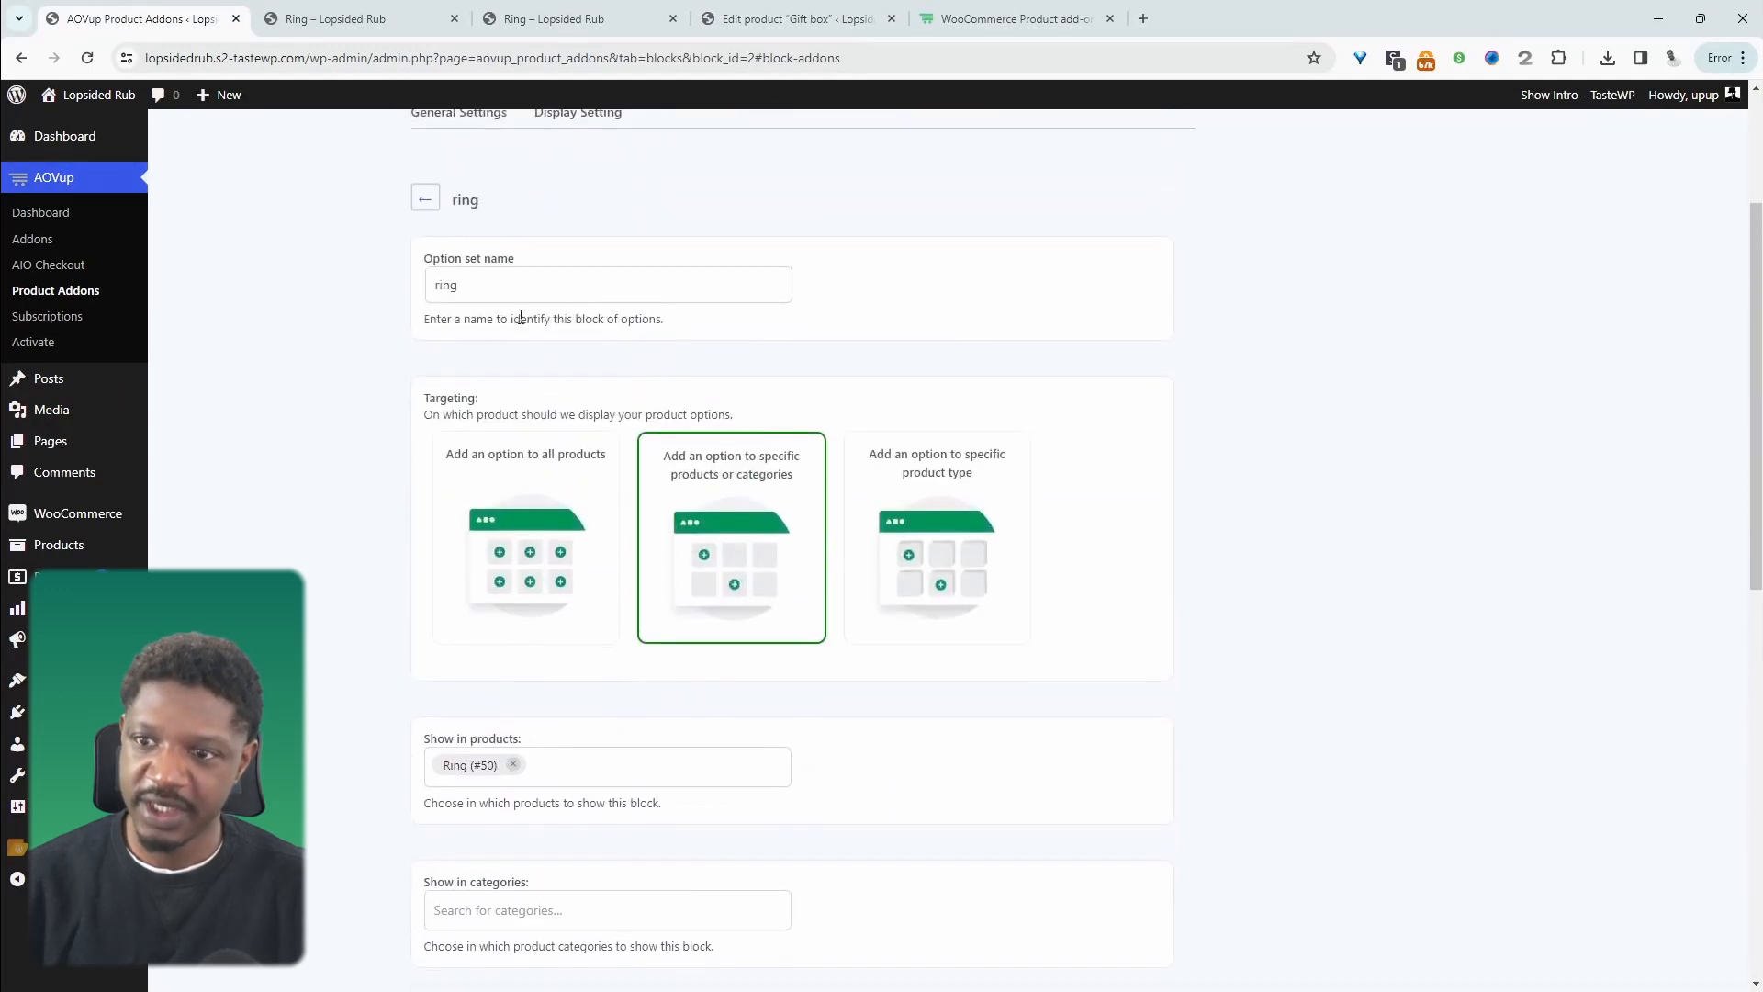
pyautogui.scroll(-10, 772, 504)
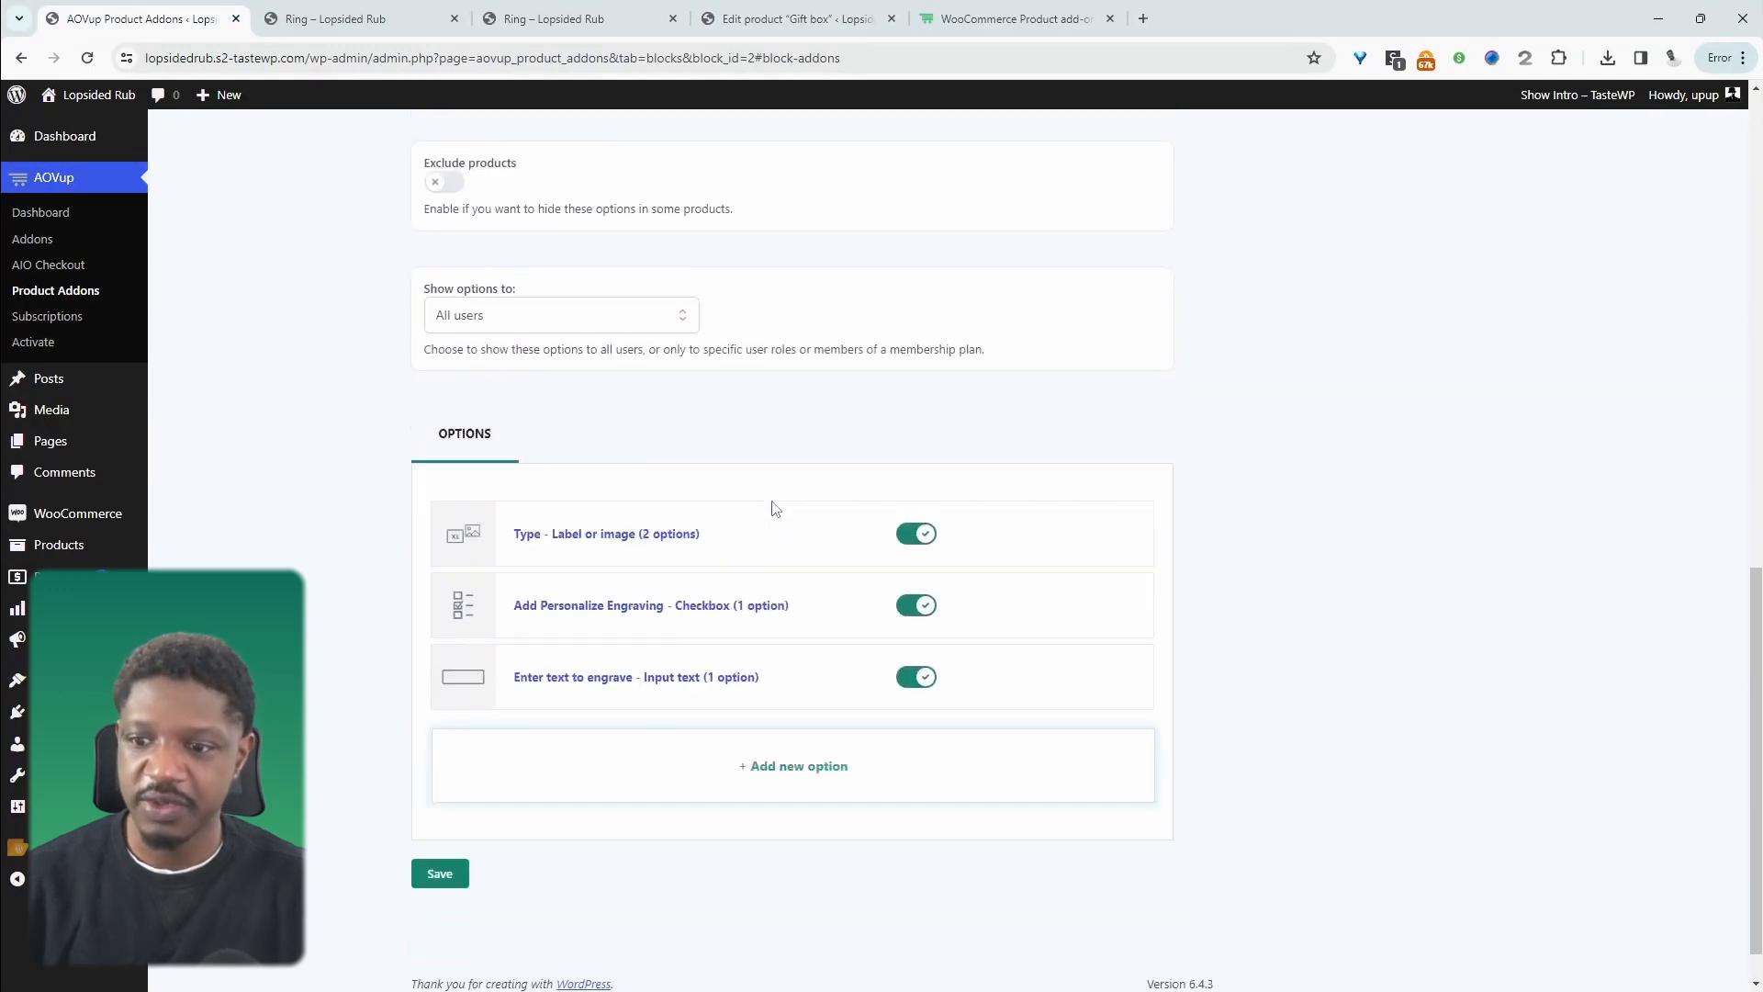
pyautogui.click(812, 728)
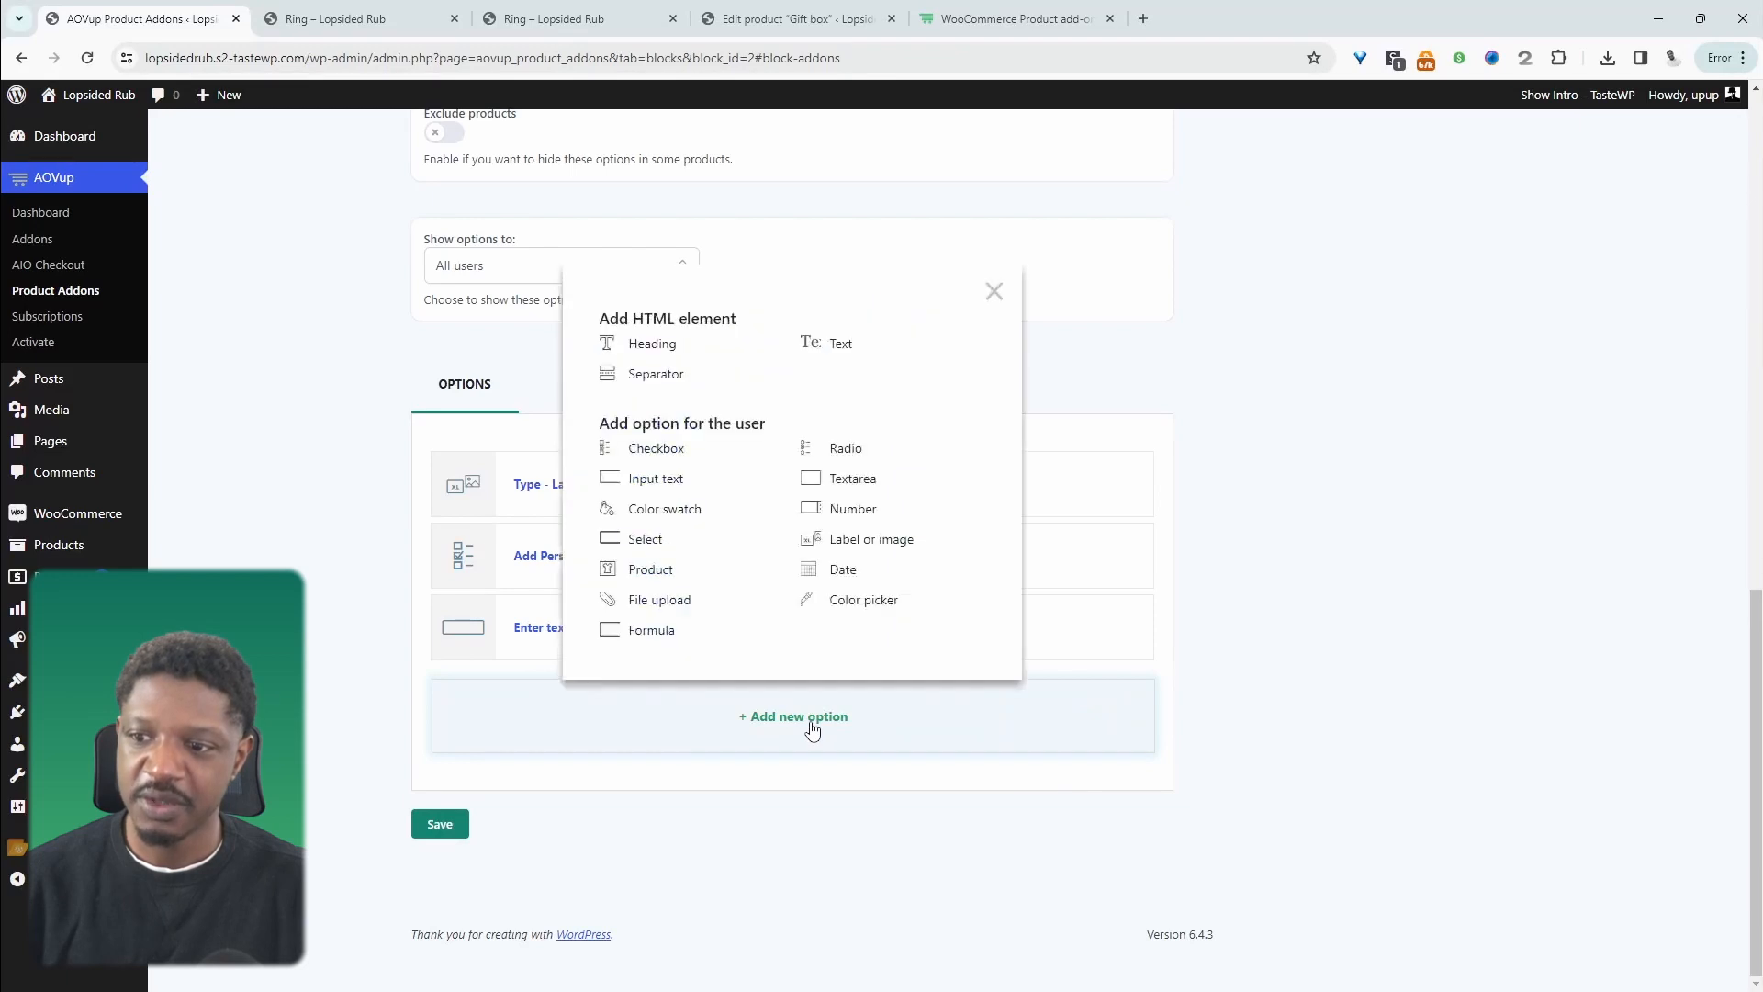
pyautogui.click(716, 572)
pyautogui.click(1306, 402)
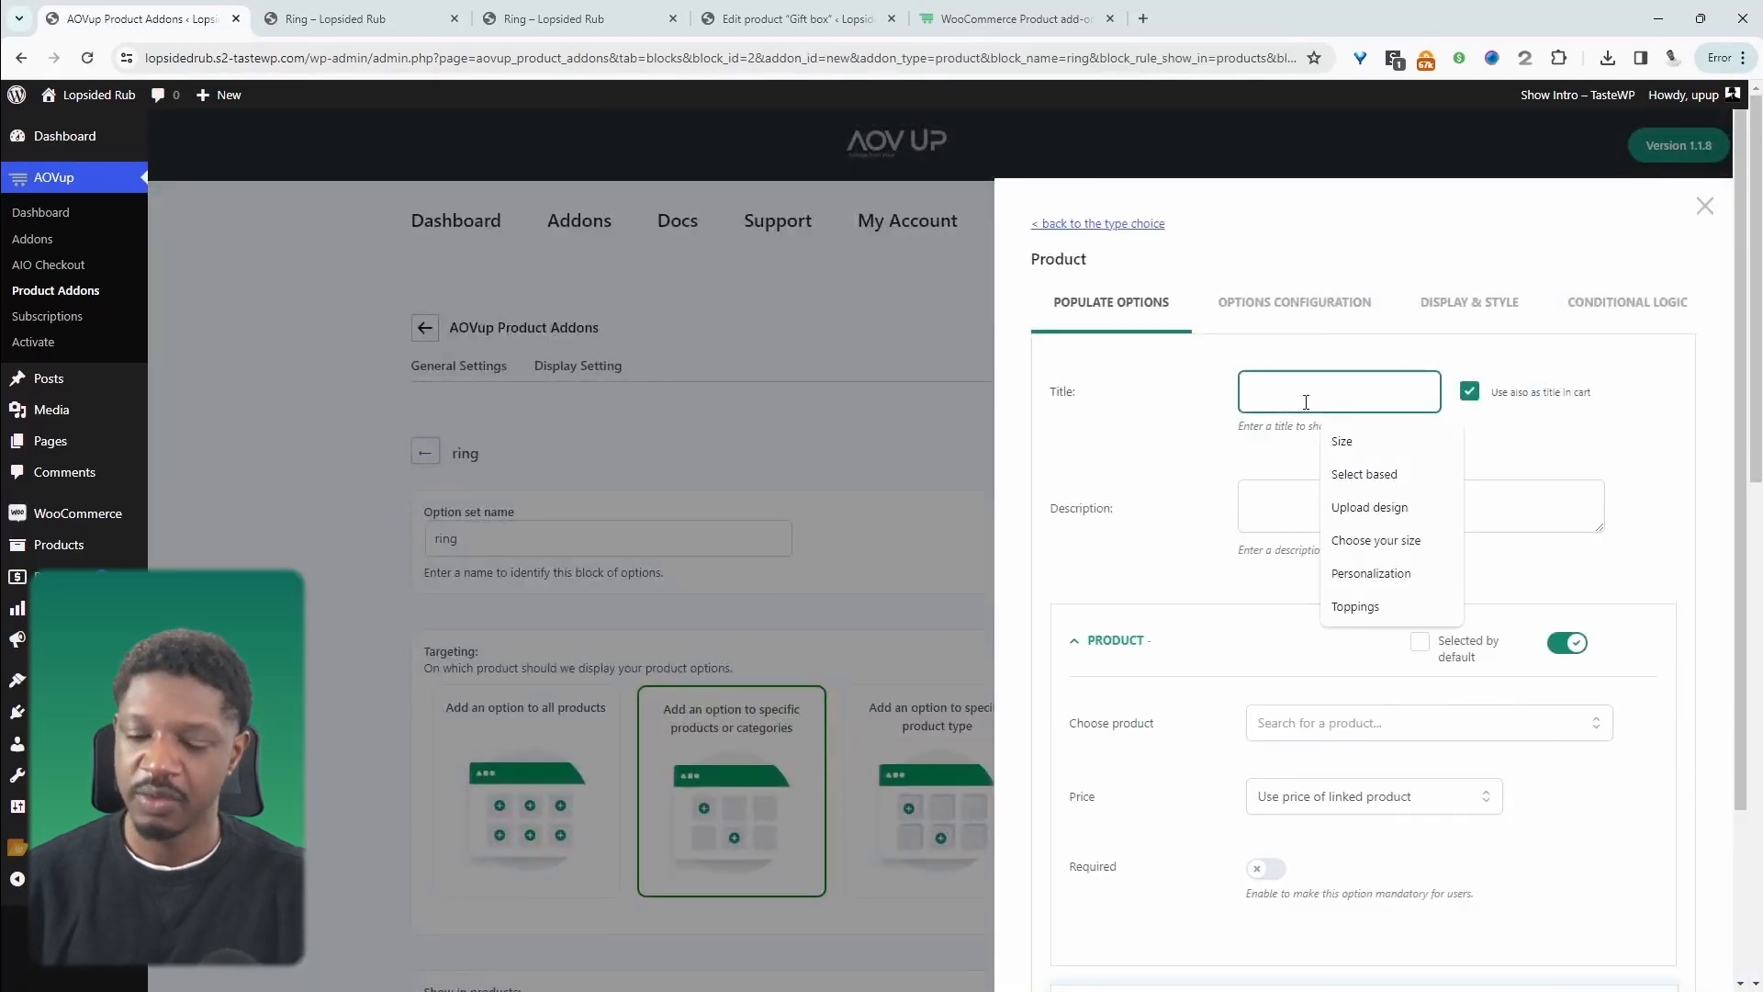
pyautogui.write('Add a gift box')
pyautogui.scroll(-2, 1286, 514)
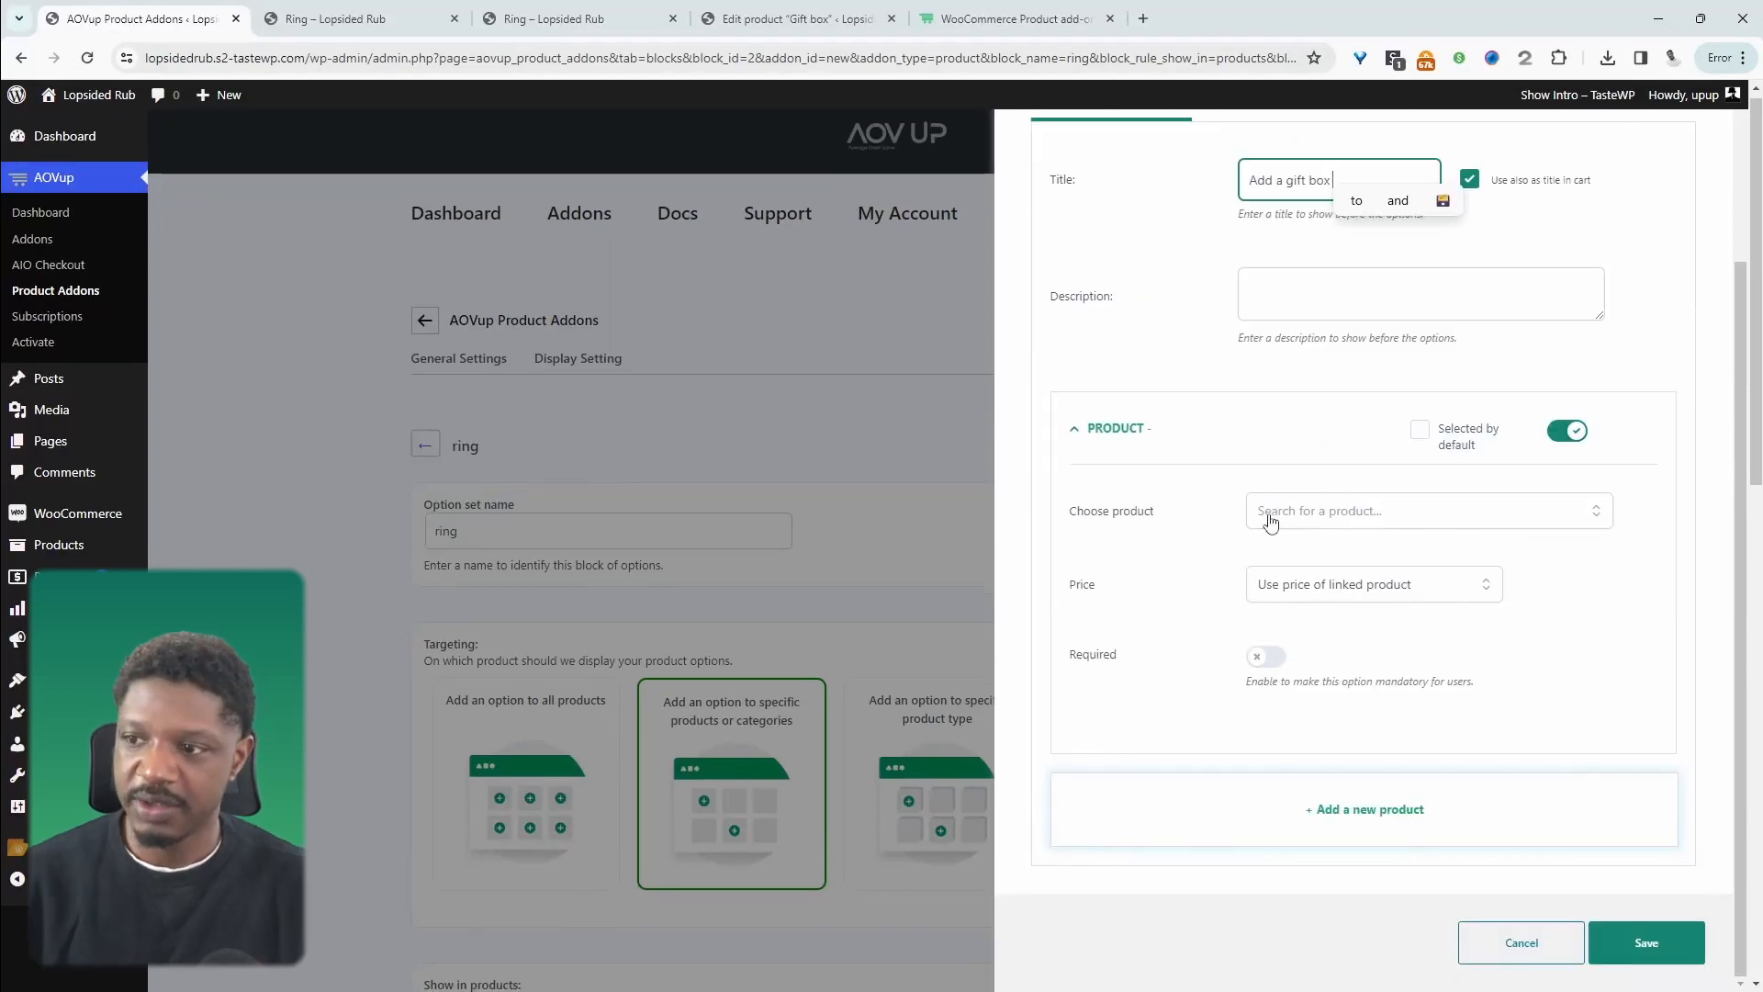
# - Link the Gift box product to the option, keeping the linked product's price, and save the option
pyautogui.click(1290, 513)
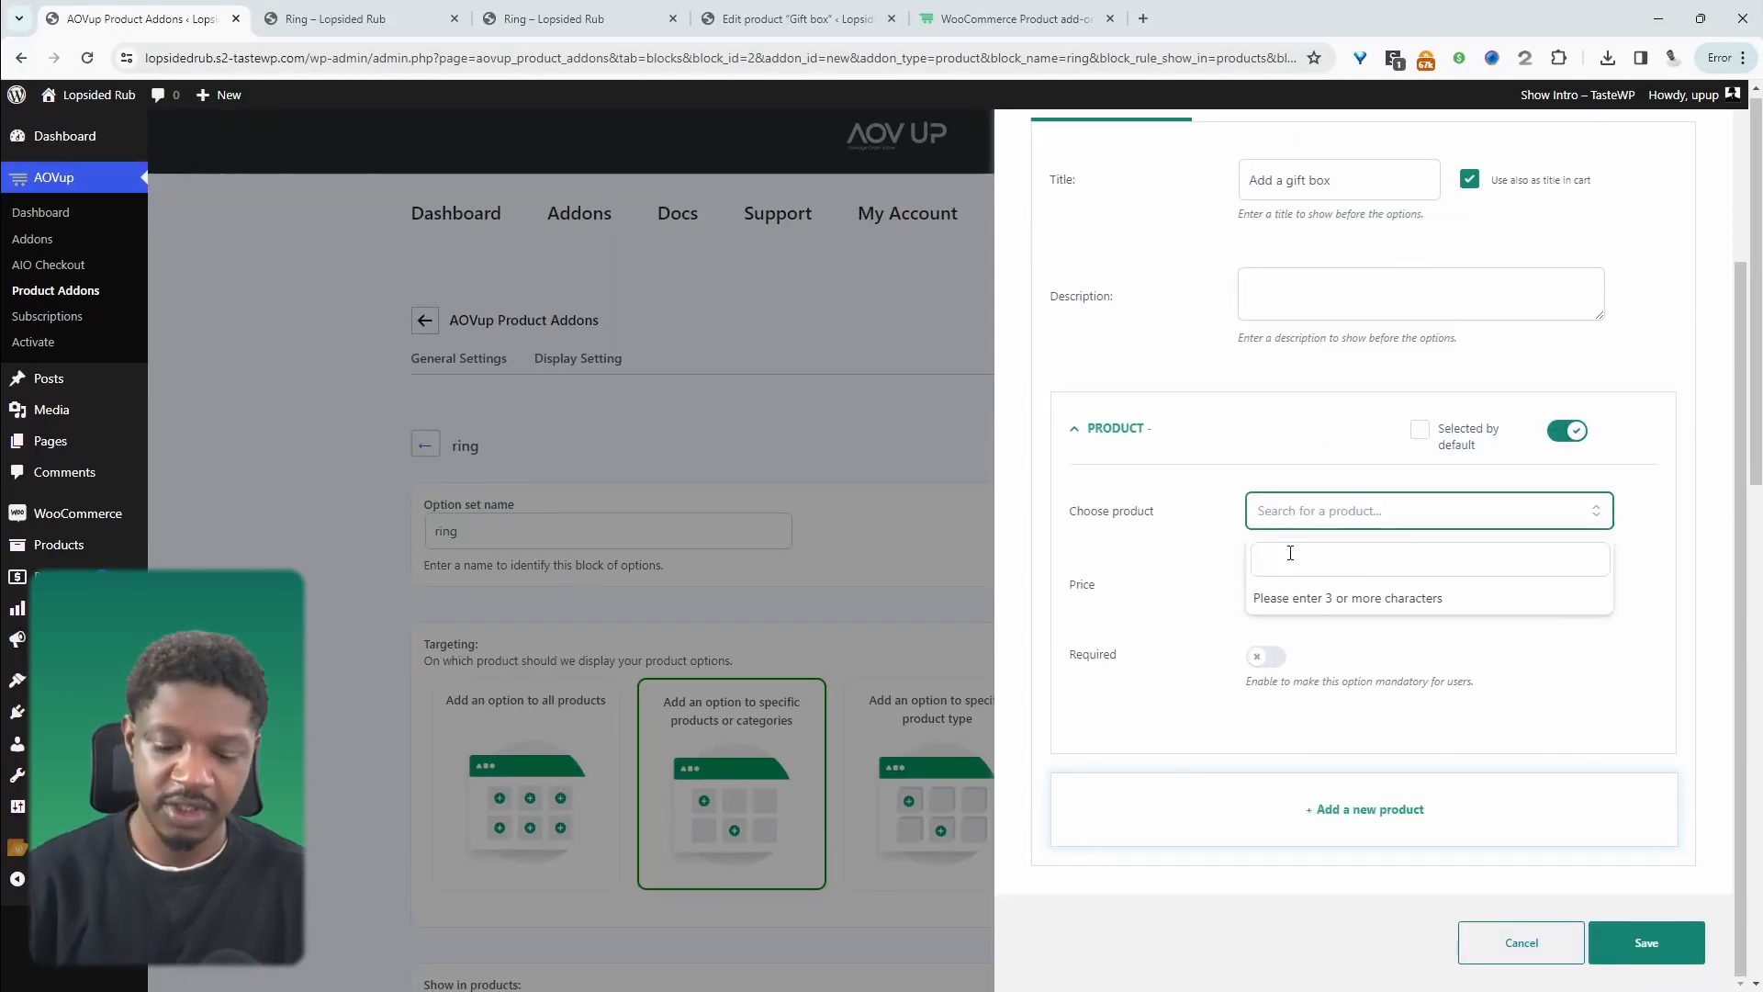
pyautogui.write('gift')
pyautogui.click(1293, 598)
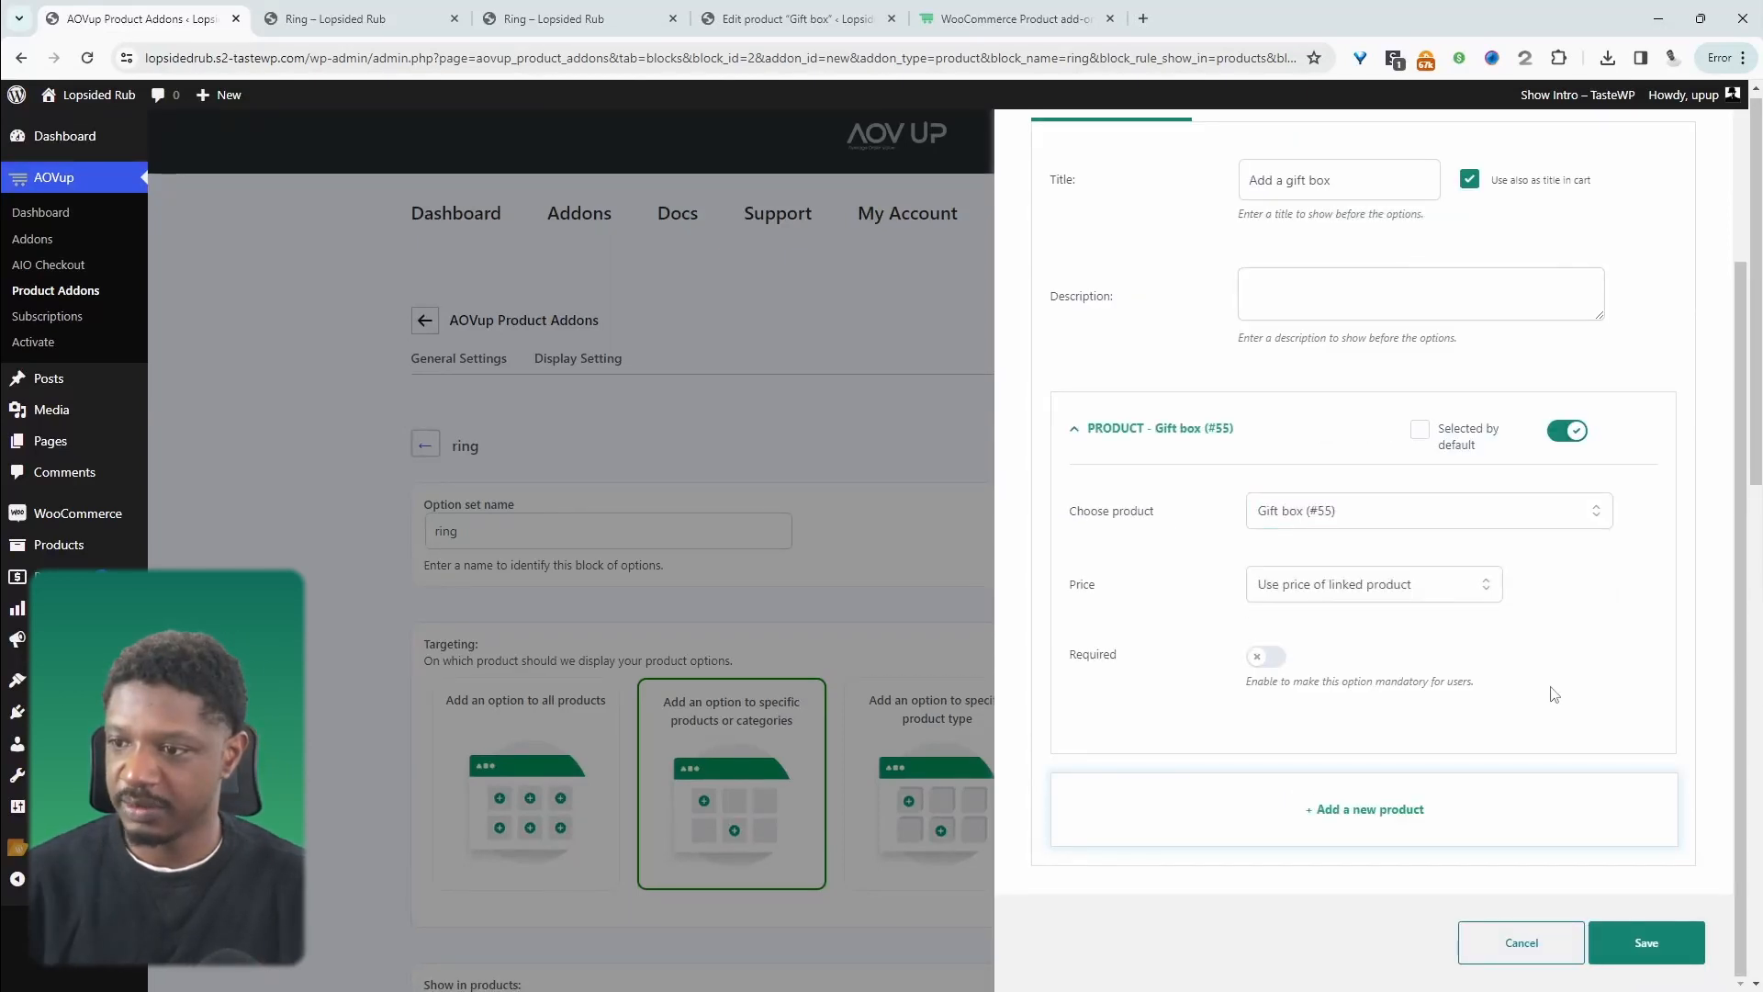
pyautogui.click(1638, 946)
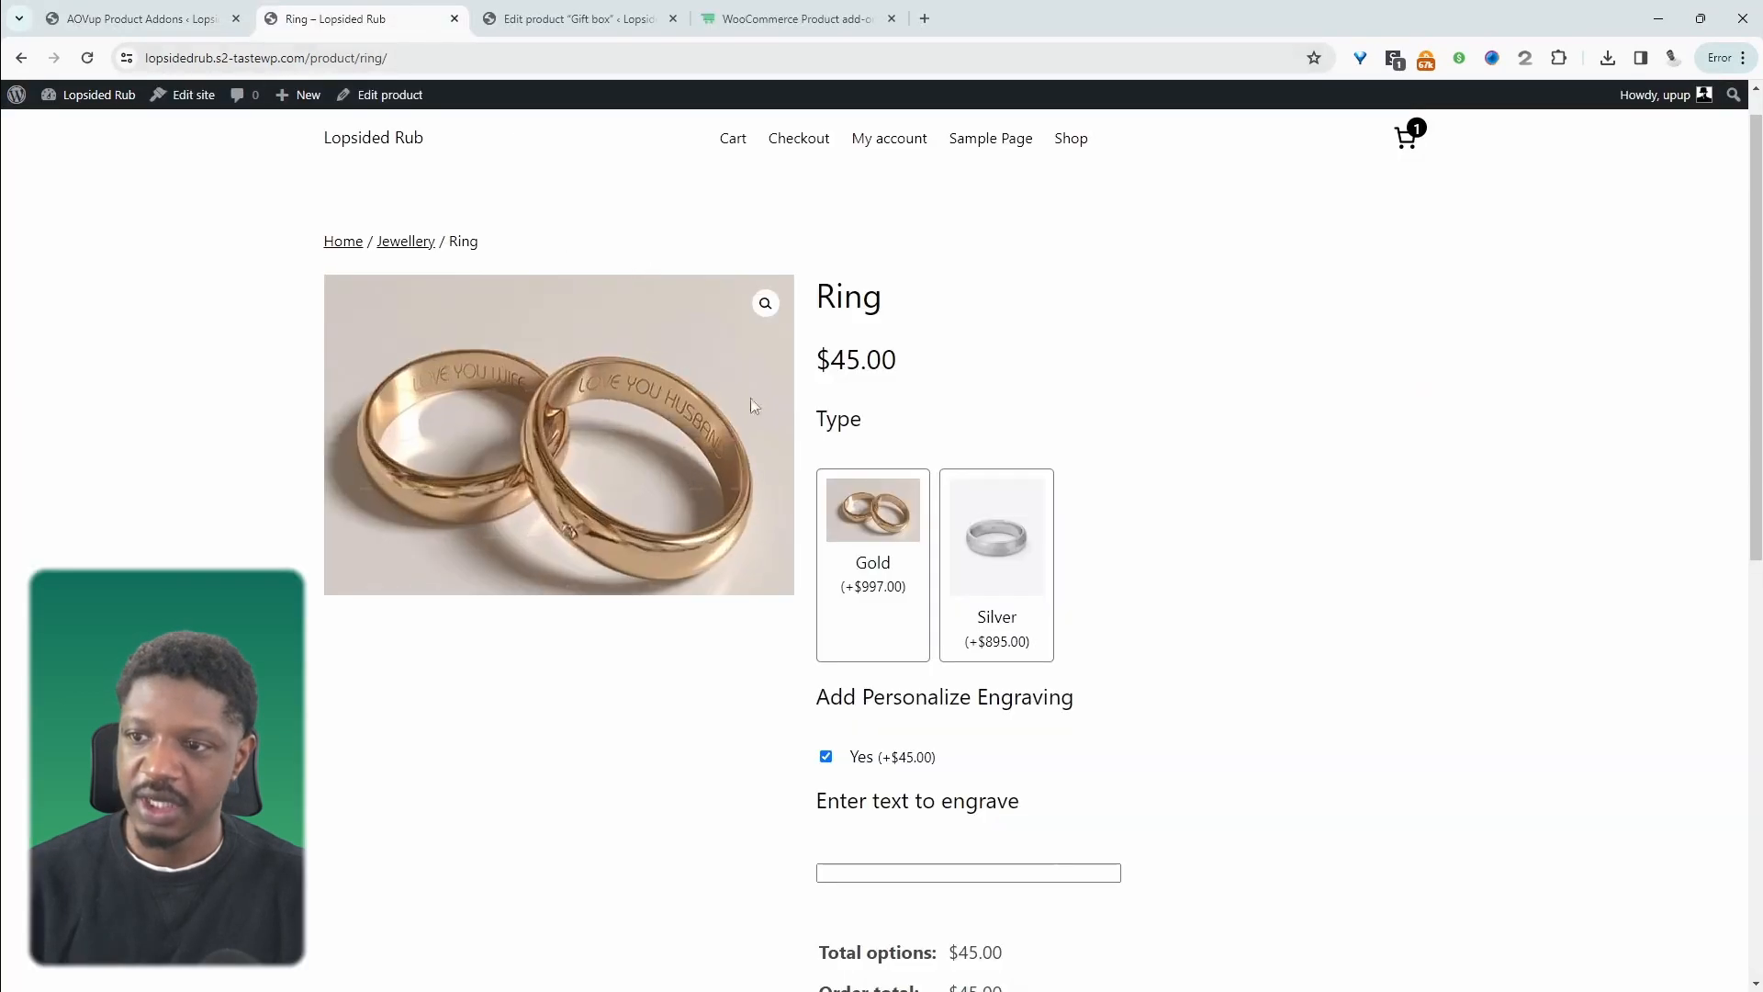
# - Configure the ring on its product page with the Gold type, personalized engraving Yes with the text Bh, and the Gift box
pyautogui.scroll(-4, 989, 705)
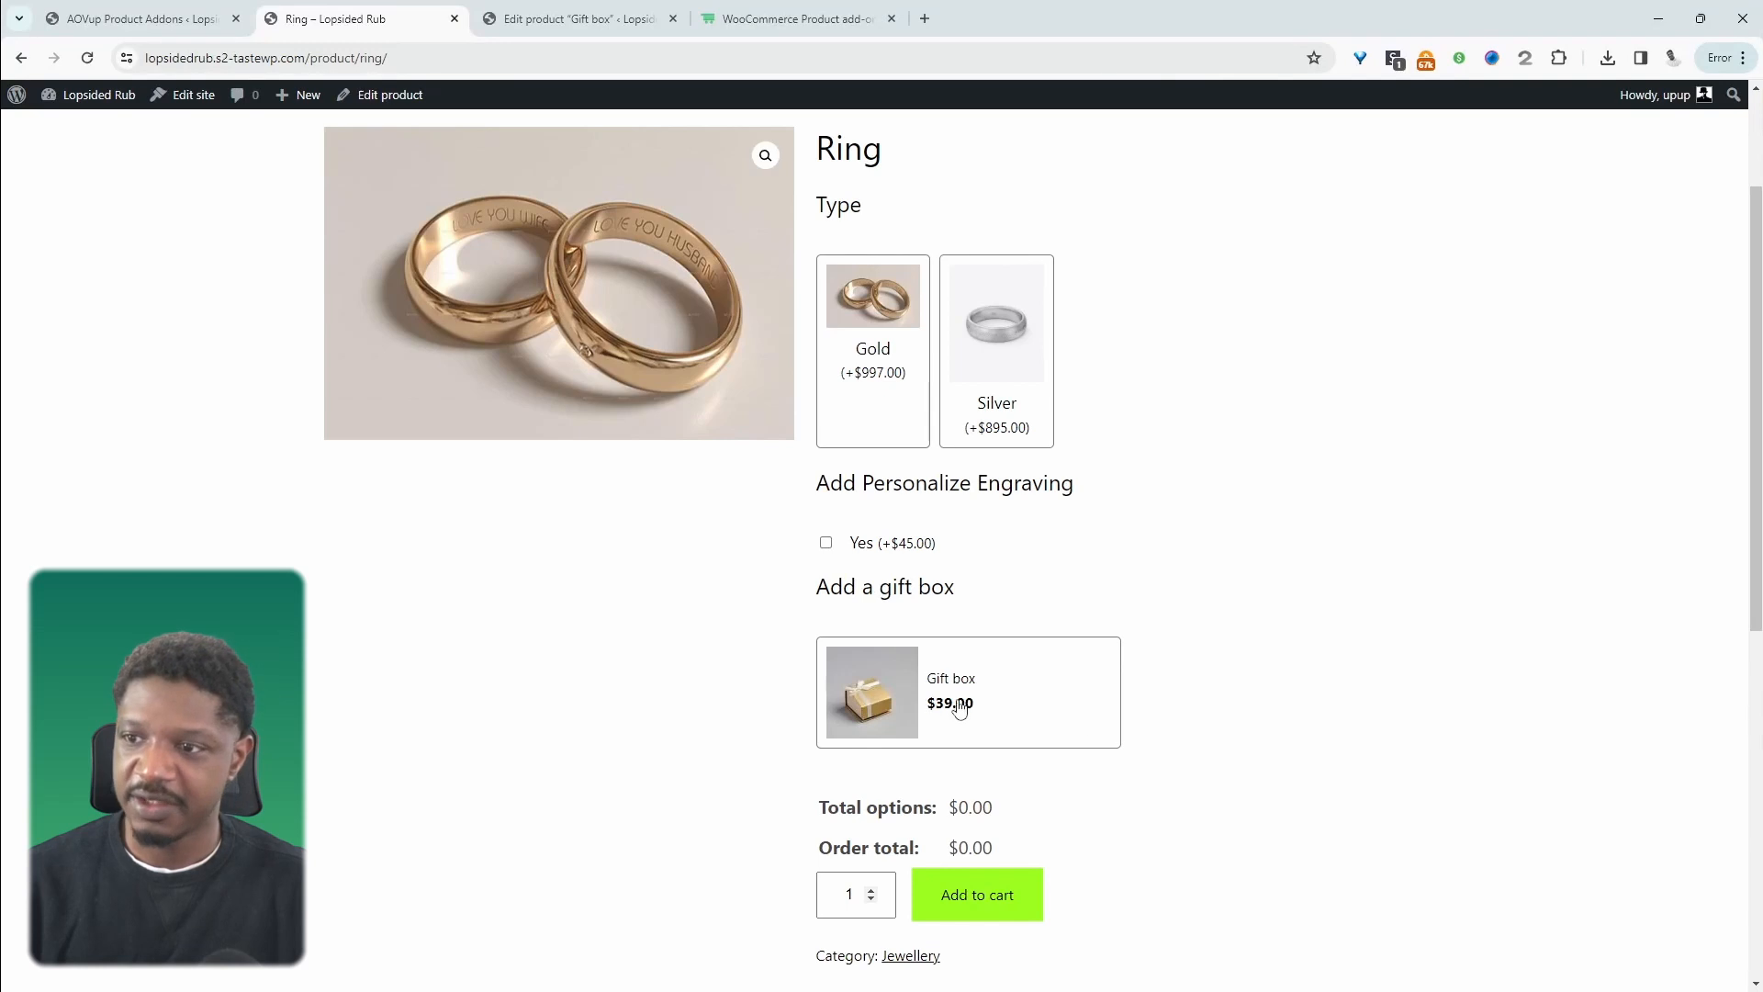
pyautogui.scroll(1, 1101, 719)
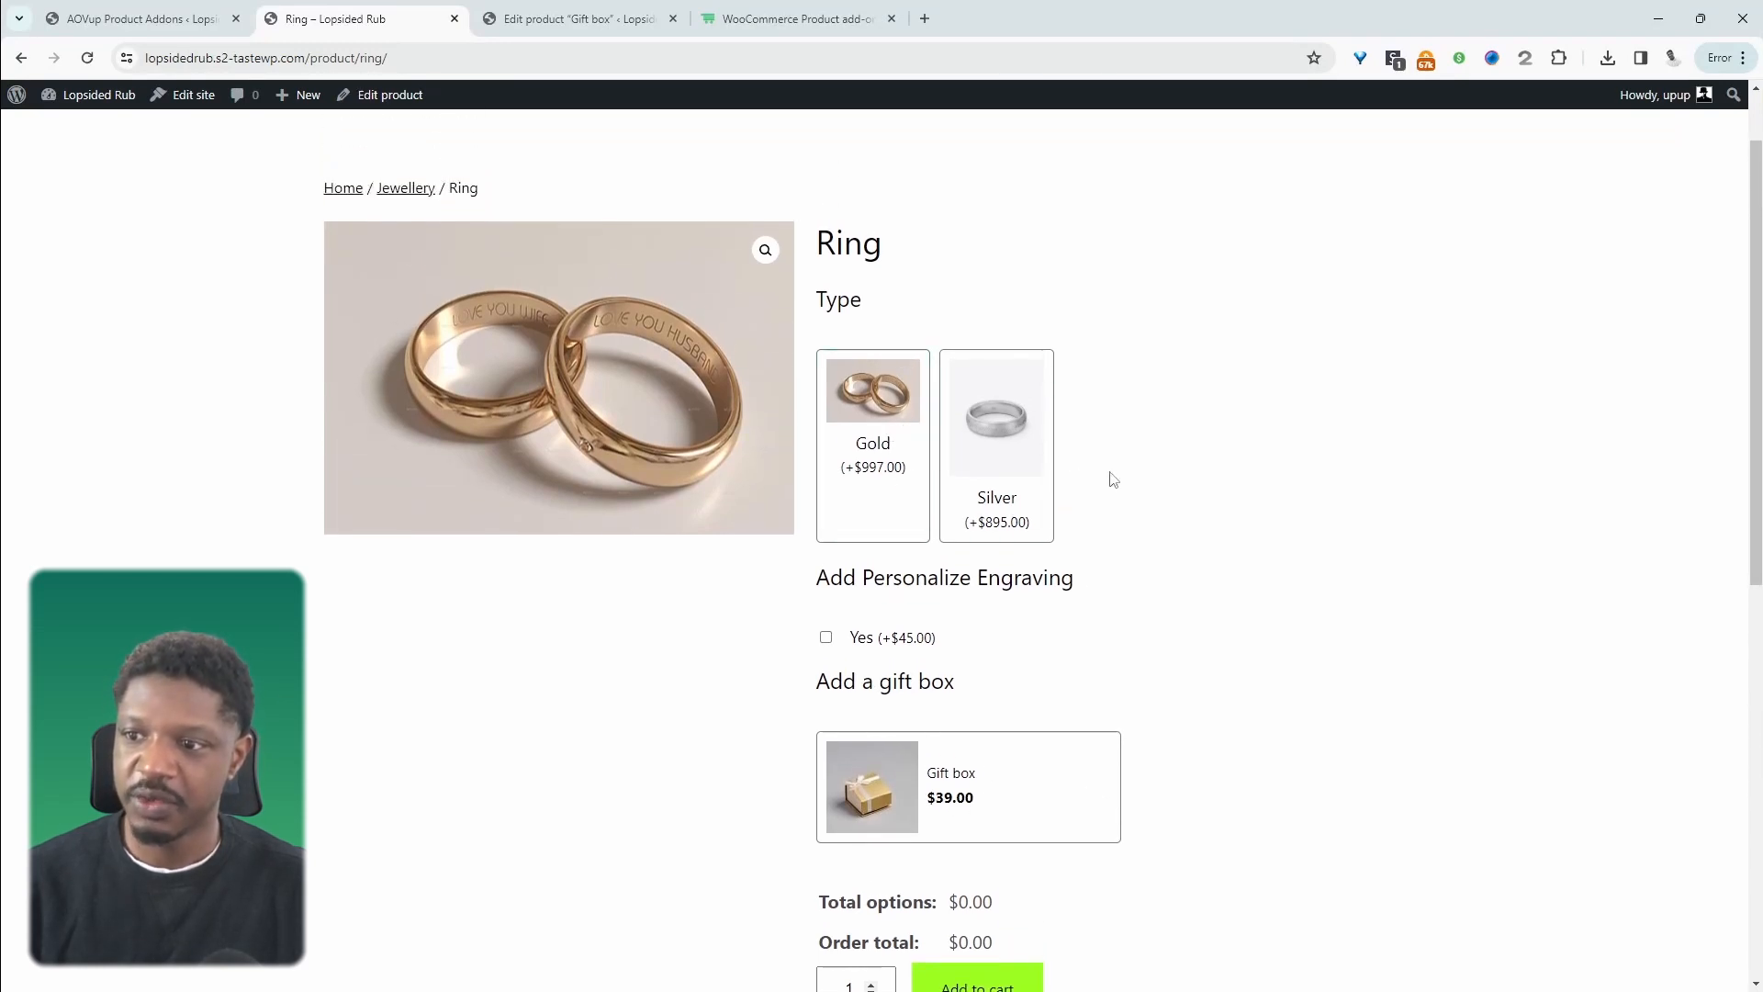
pyautogui.click(865, 415)
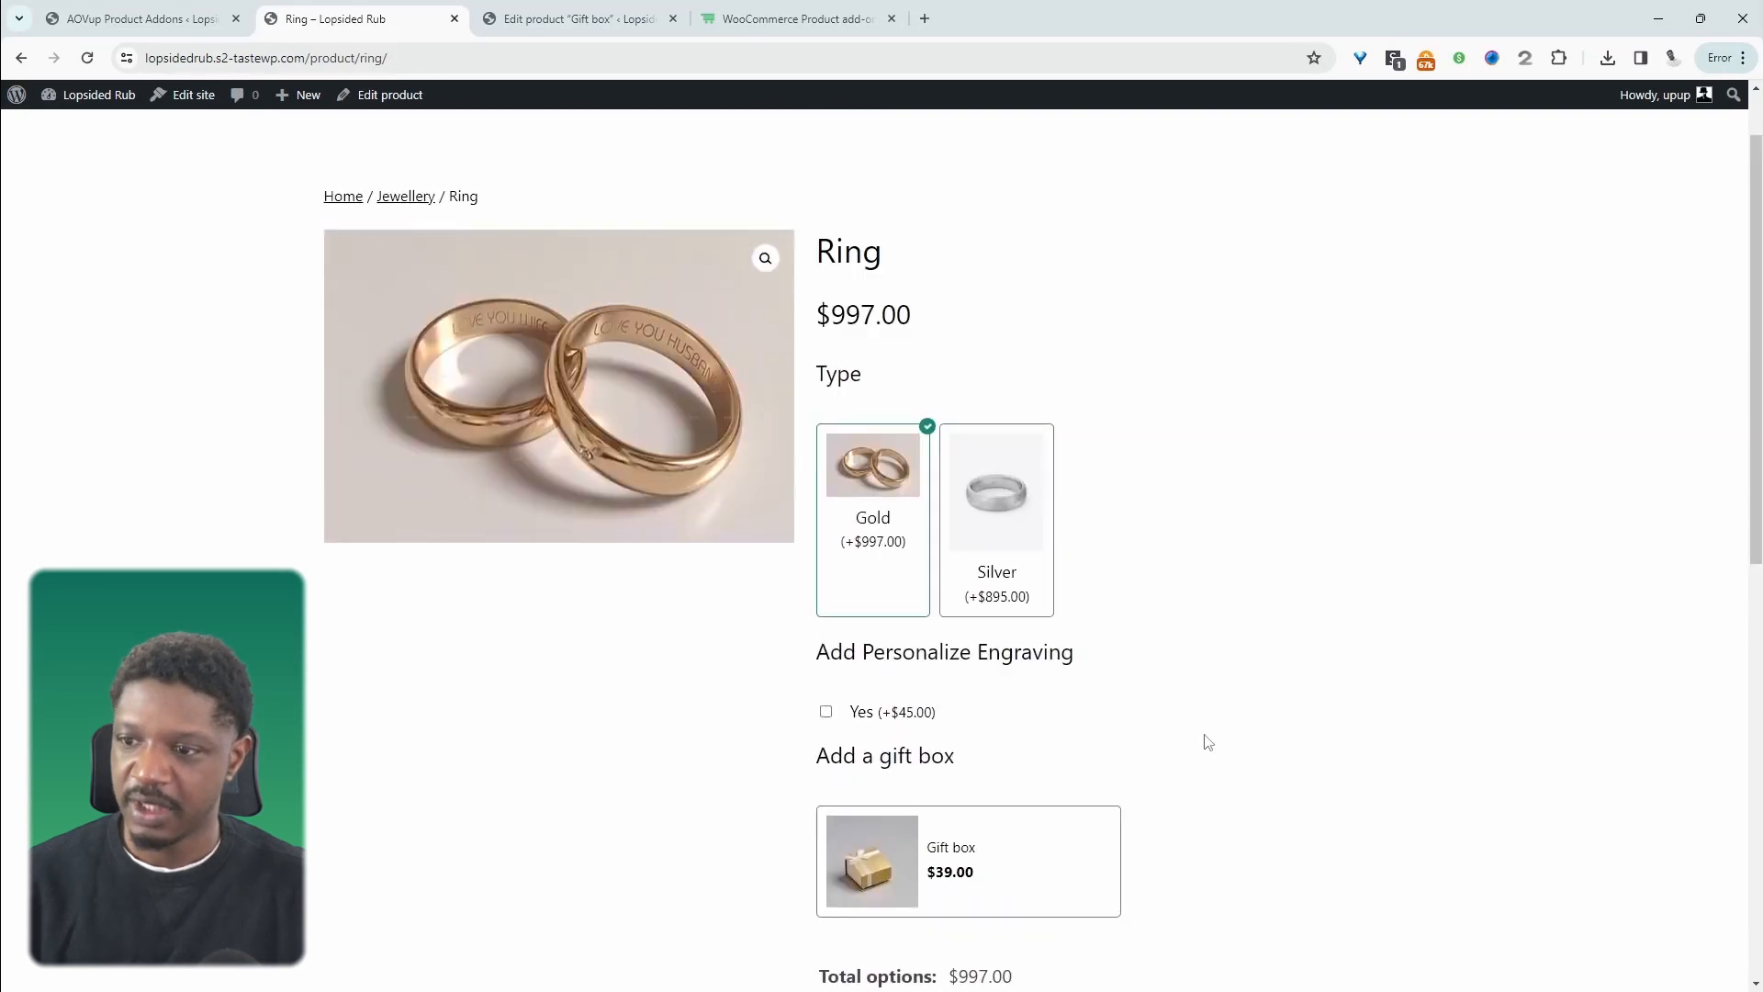
pyautogui.click(826, 714)
pyautogui.click(968, 824)
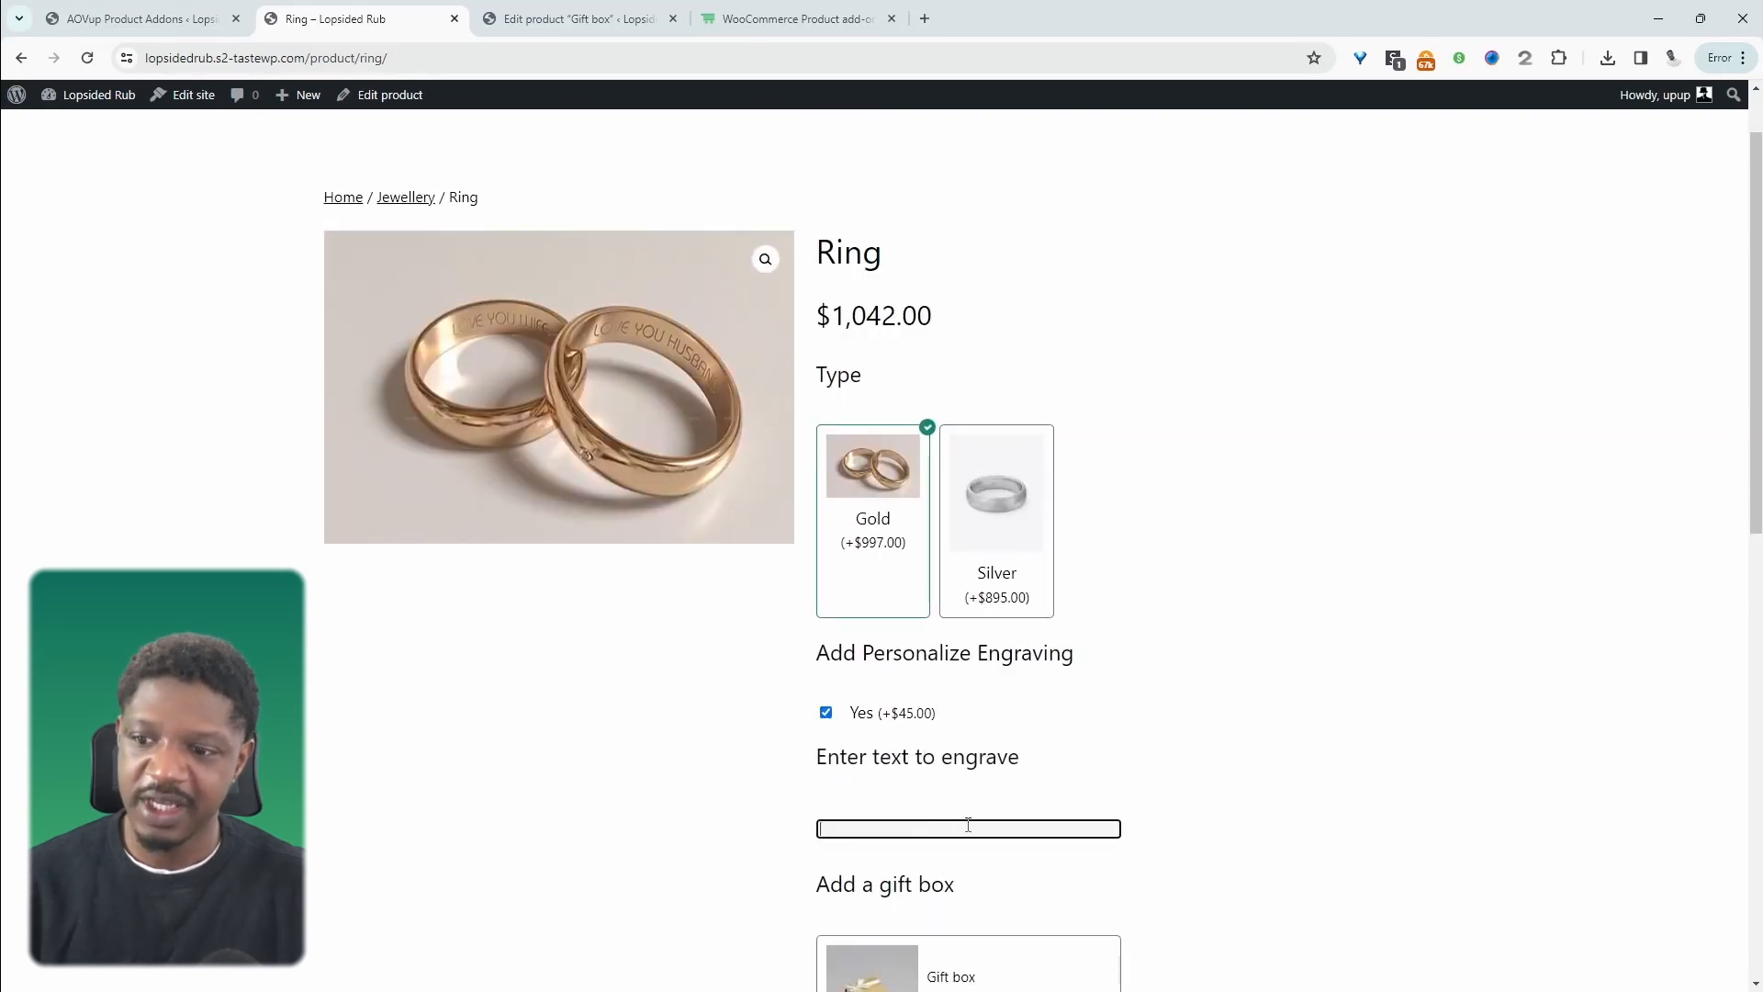
pyautogui.write('Bh')
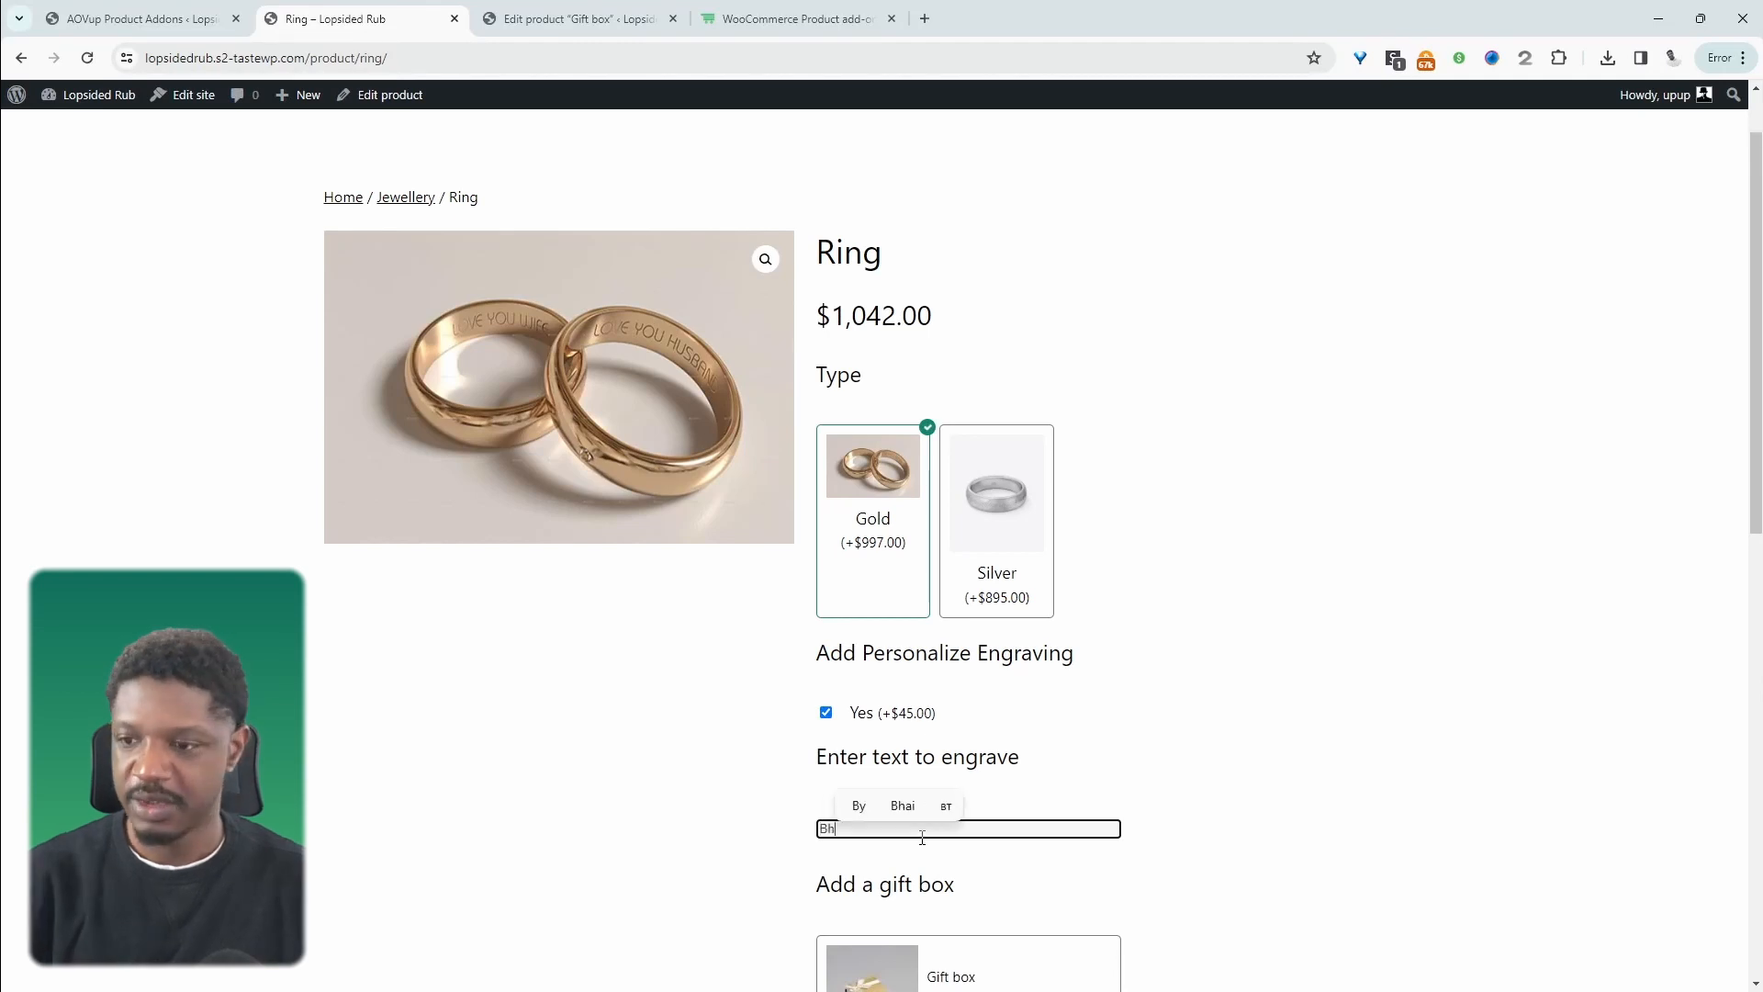
pyautogui.scroll(-4, 1318, 736)
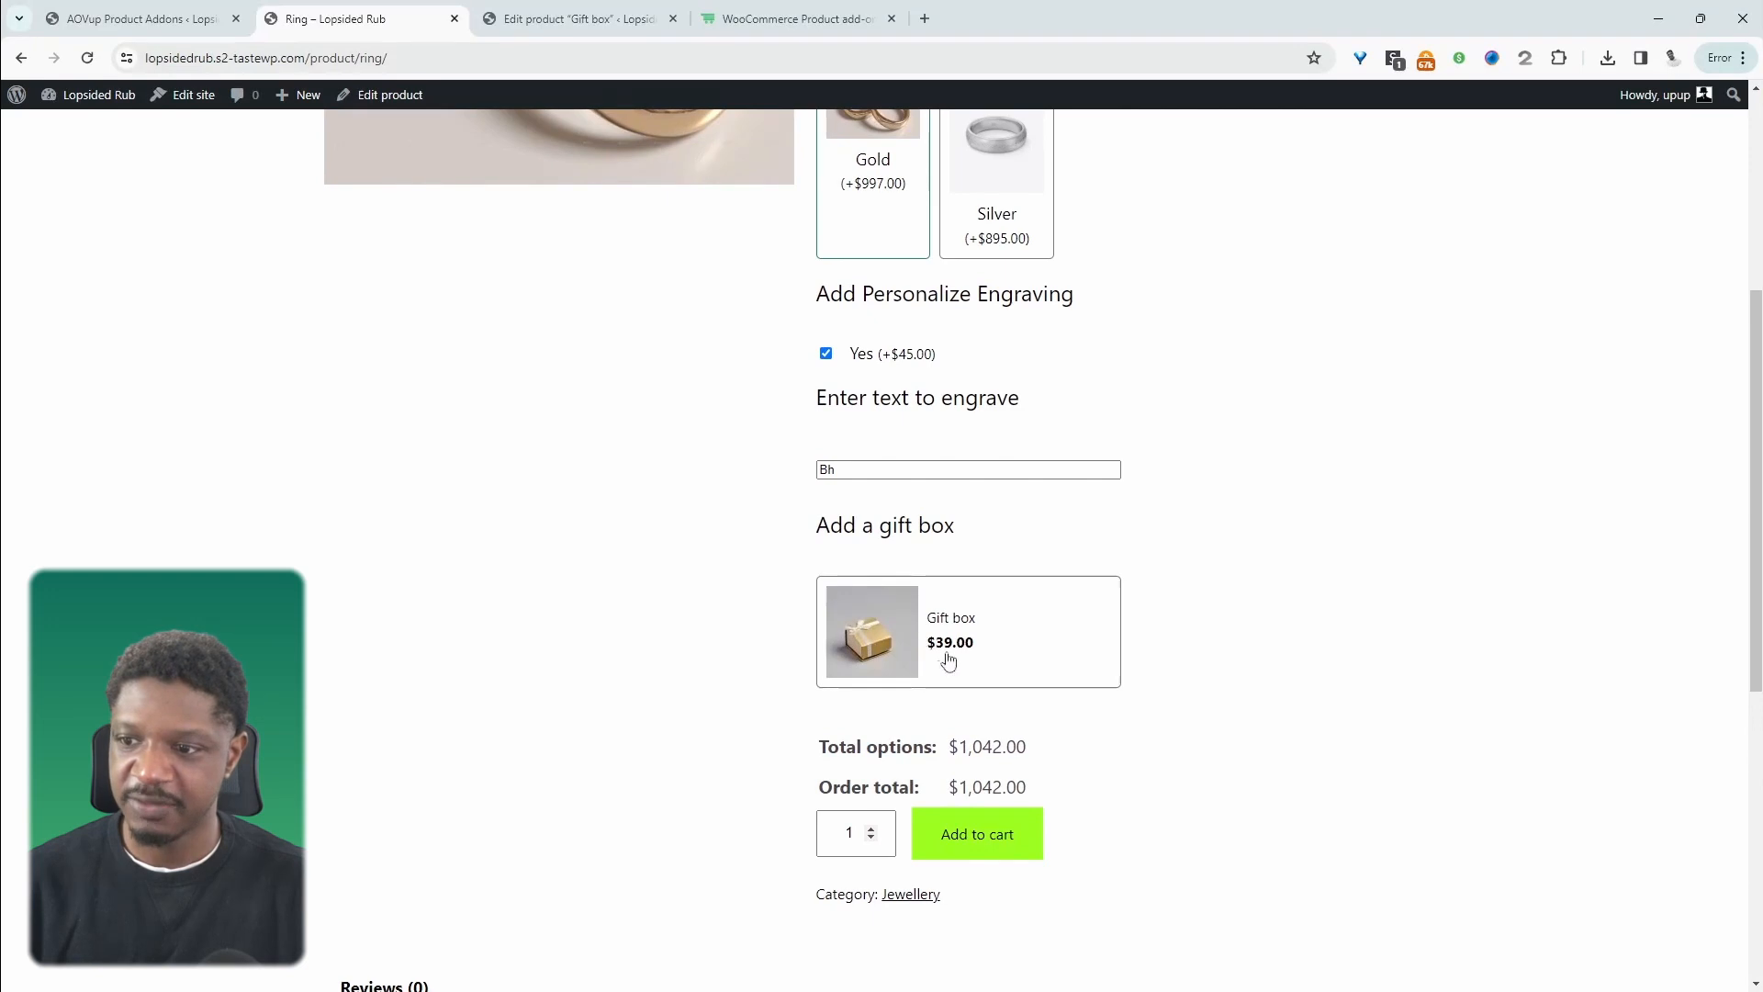
pyautogui.click(944, 657)
# - Check the options total and order total against the chosen add-ons, and add the configured ring to the cart
pyautogui.moveTo(1031, 788); pyautogui.dragTo(828, 749)
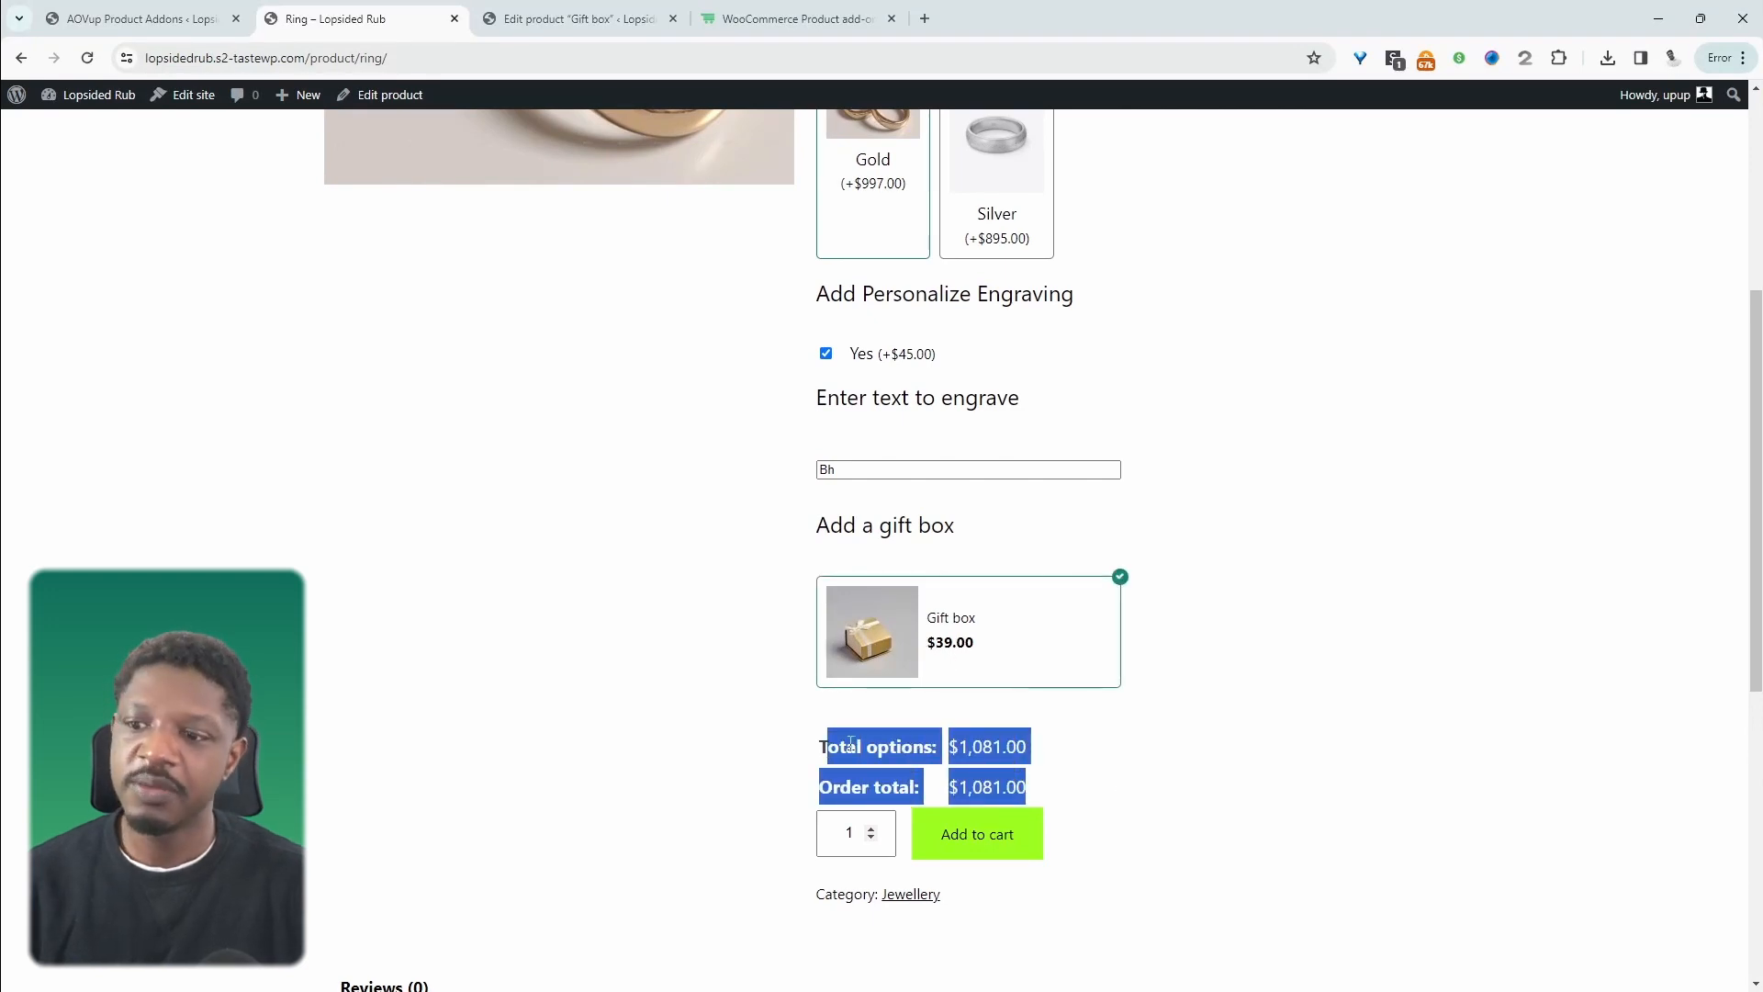
pyautogui.click(836, 748)
pyautogui.moveTo(822, 748); pyautogui.dragTo(1084, 808)
pyautogui.click(823, 801)
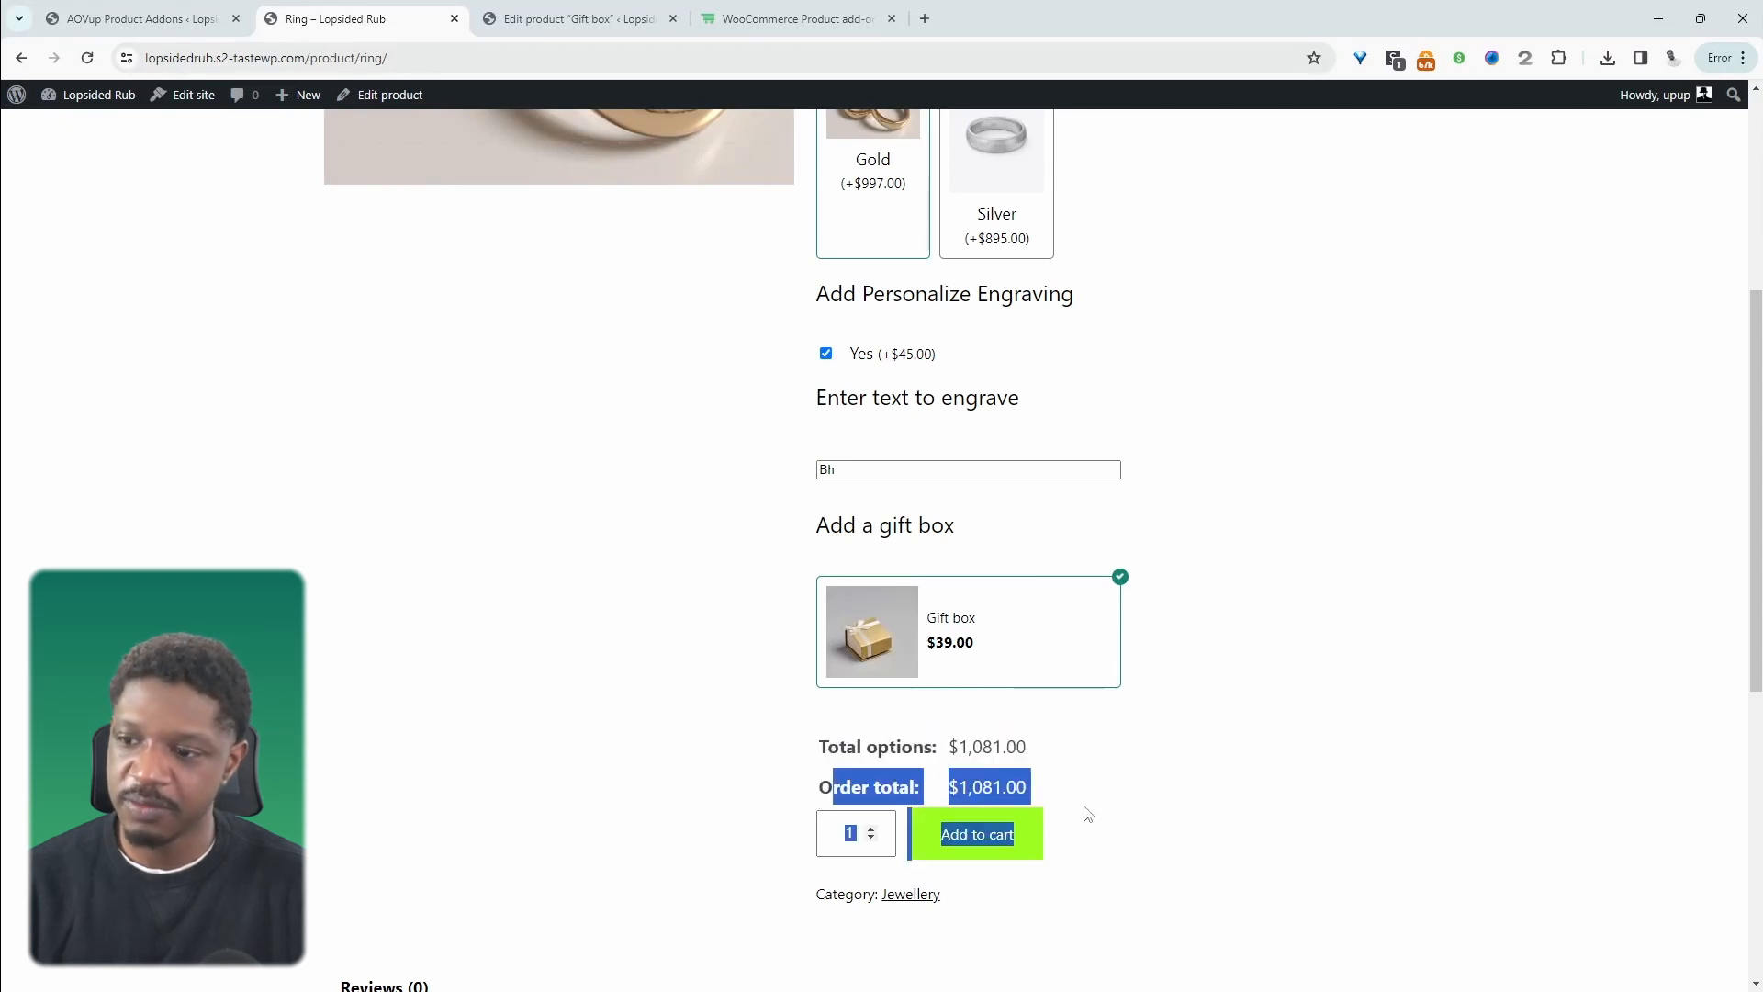
pyautogui.moveTo(1032, 753); pyautogui.dragTo(828, 749)
pyautogui.scroll(3, 844, 780)
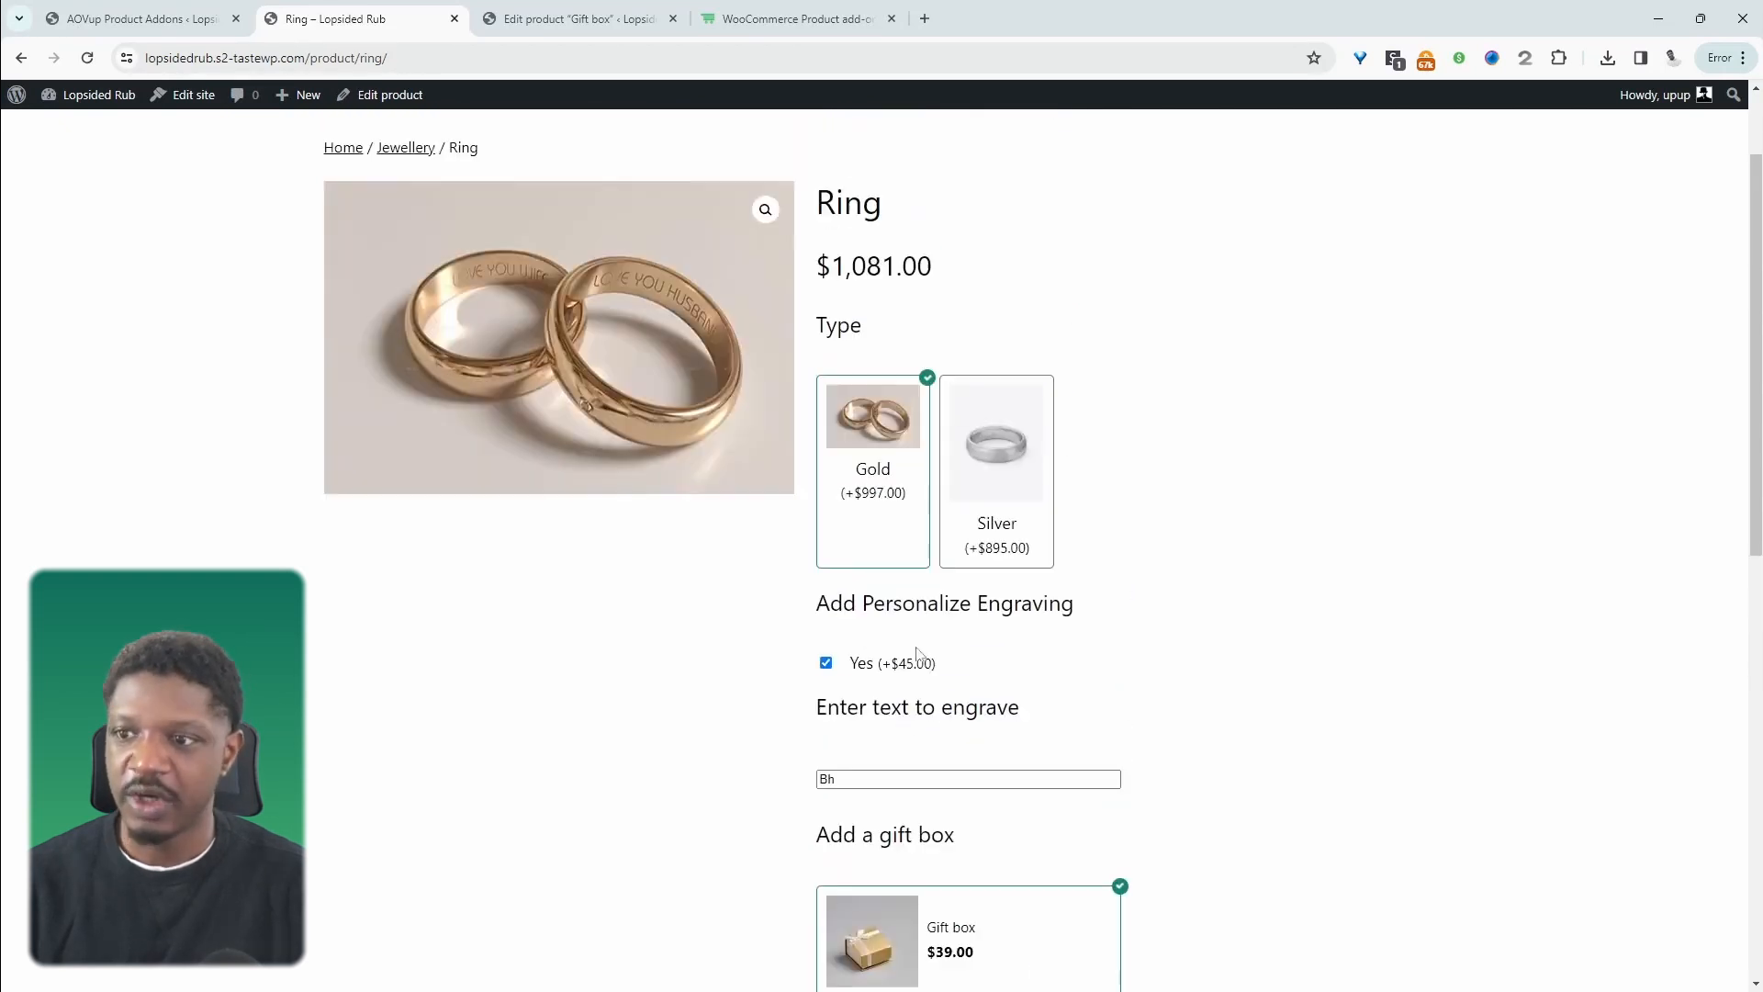
pyautogui.scroll(-4, 866, 689)
pyautogui.click(1019, 752)
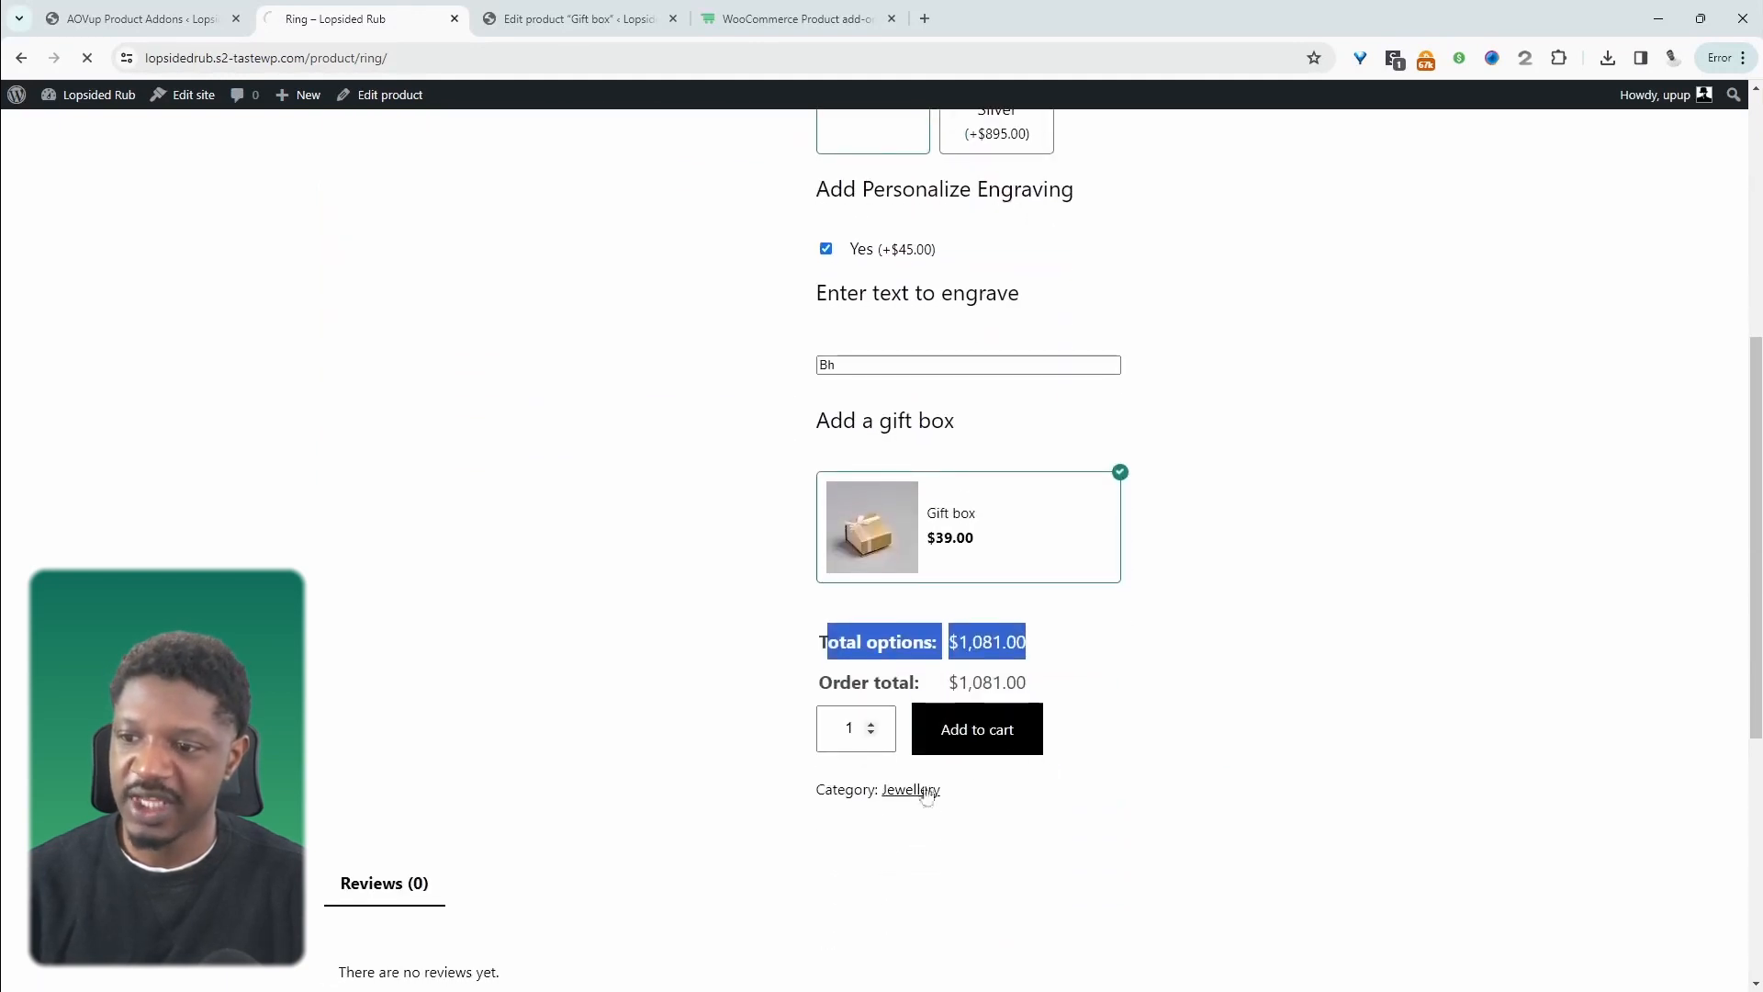